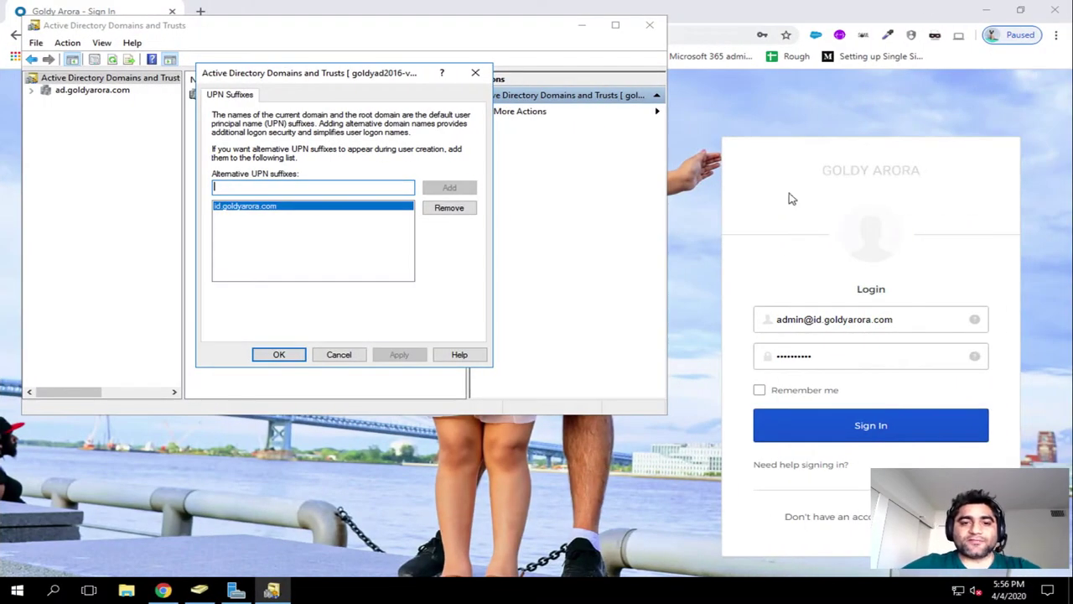
# Step: Close the UPN Suffixes settings with id.goldyarora.com listed and bring Active Directory Users and Computers forward
pyautogui.click(296, 358)
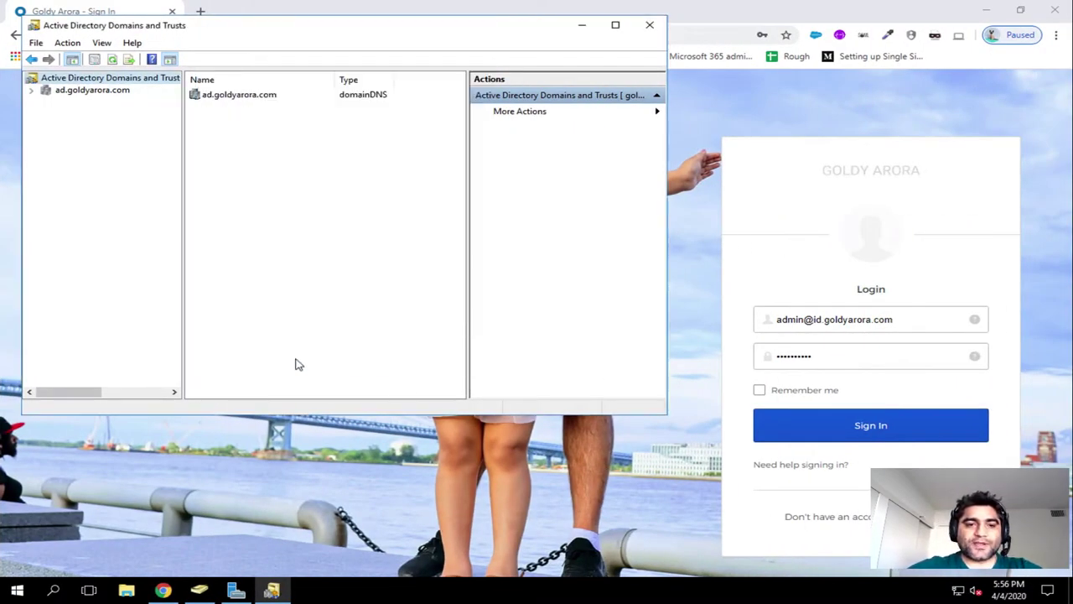
pyautogui.click(199, 590)
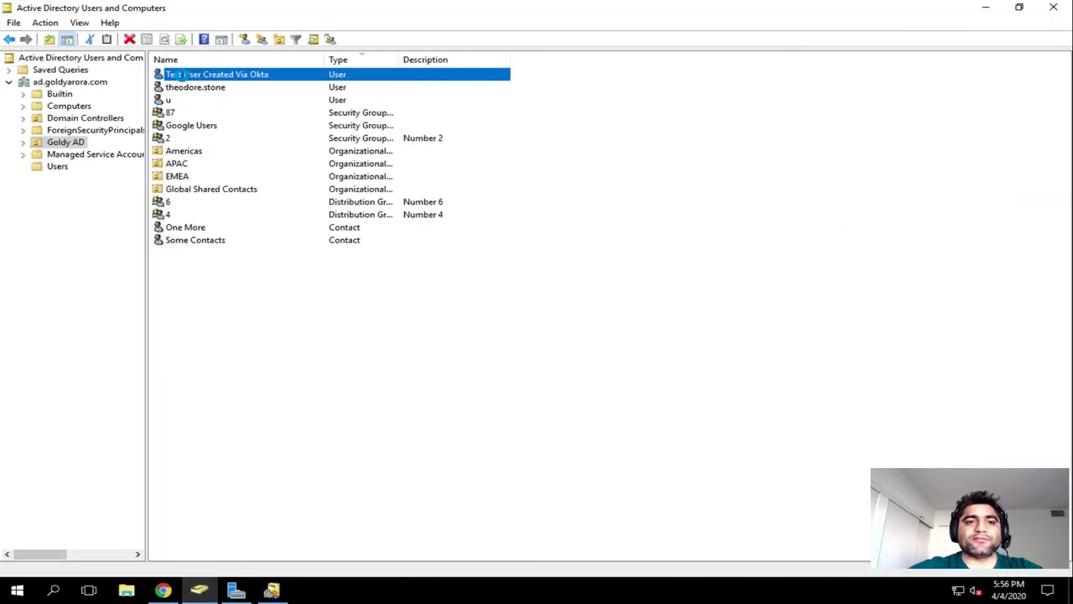
pyautogui.doubleClick(191, 74)
pyautogui.click(507, 167)
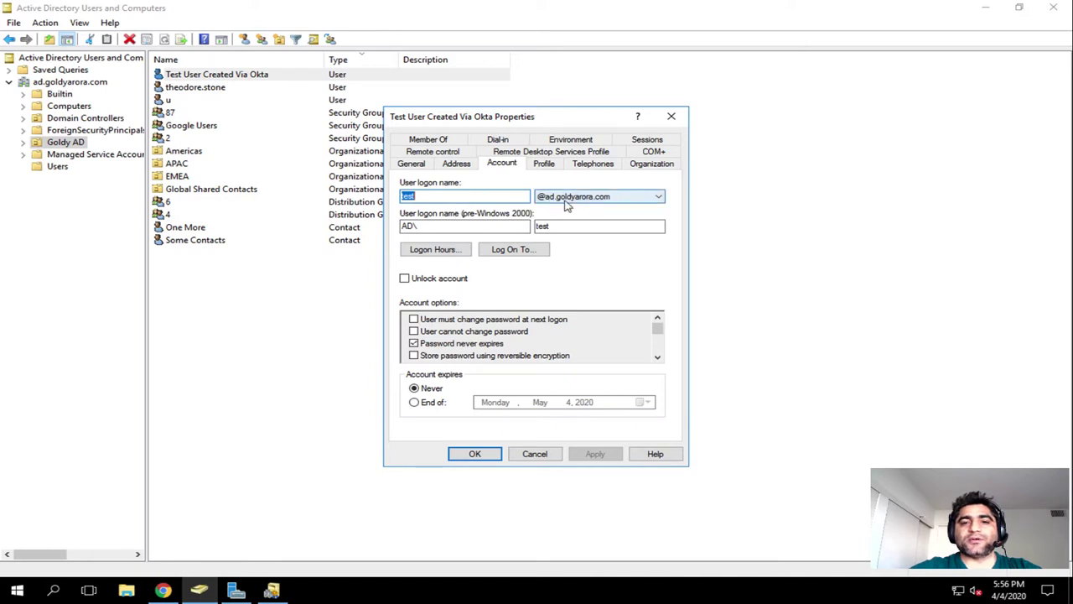
pyautogui.click(412, 165)
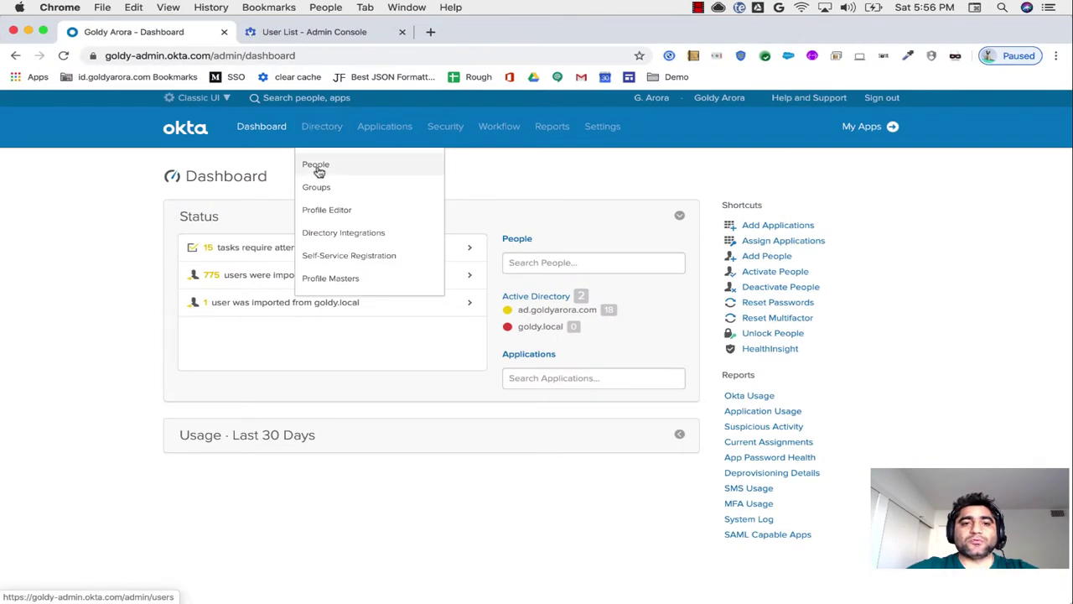
# Step: Search Okta's People directory for 'test' and open Test User Created Via Okta
pyautogui.click(315, 166)
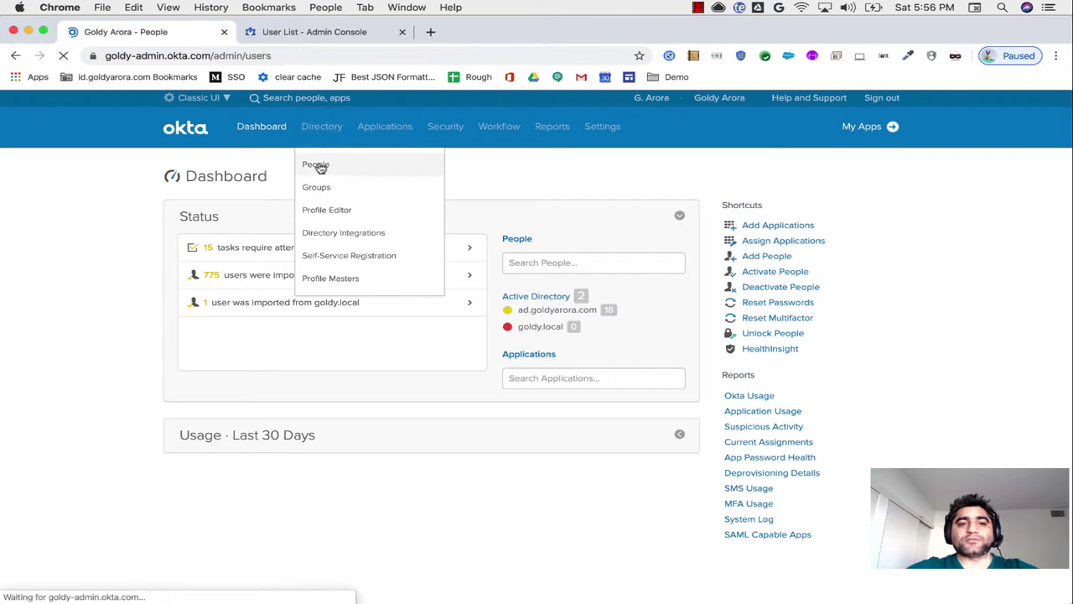
pyautogui.click(273, 244)
pyautogui.write('tet')
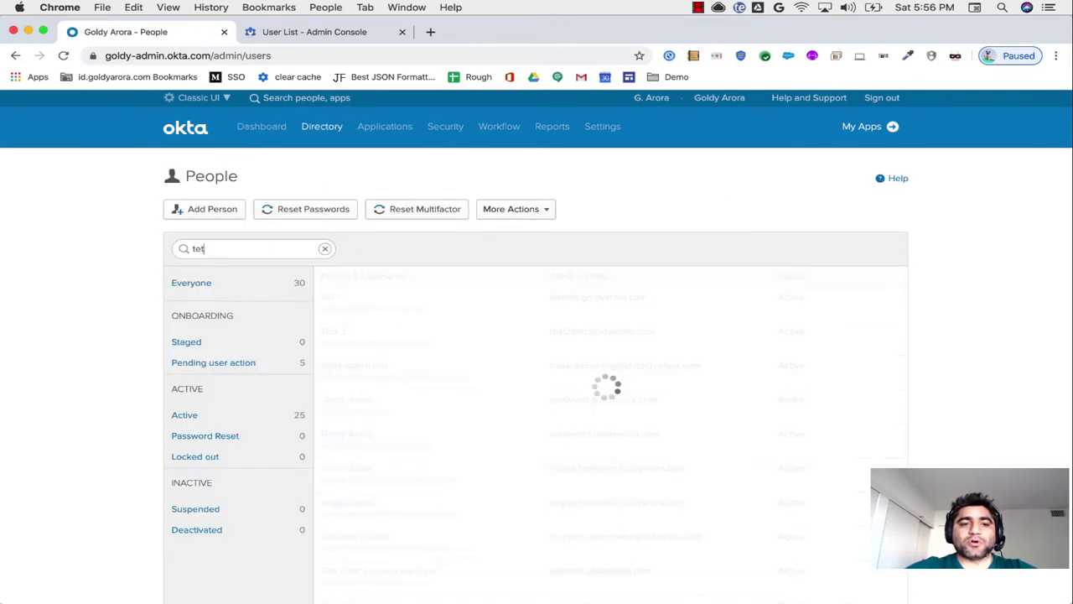
pyautogui.press('BackSpace')
pyautogui.write('st')
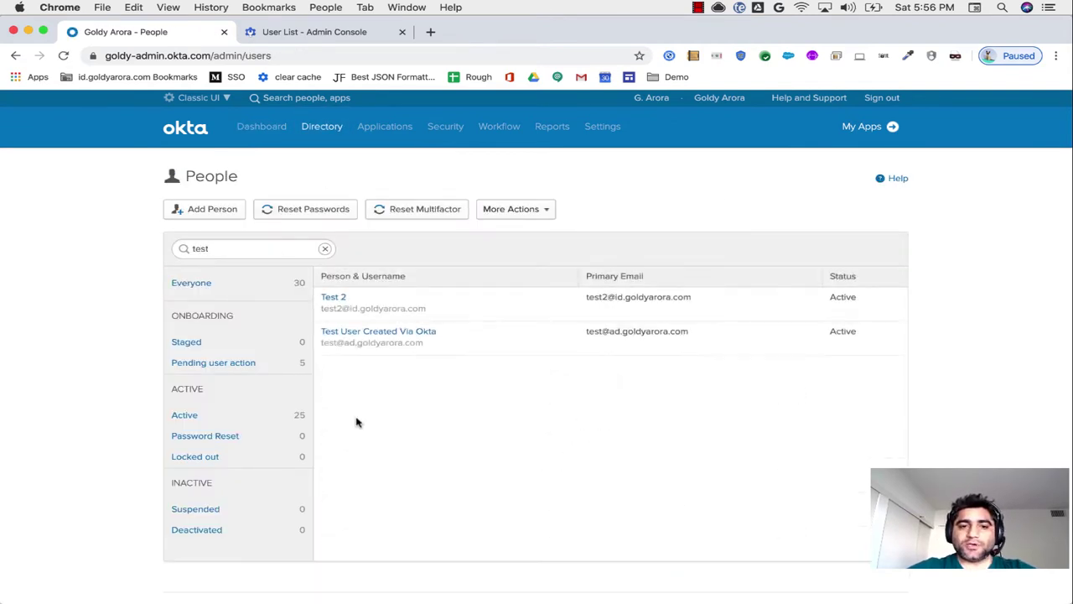
pyautogui.click(361, 335)
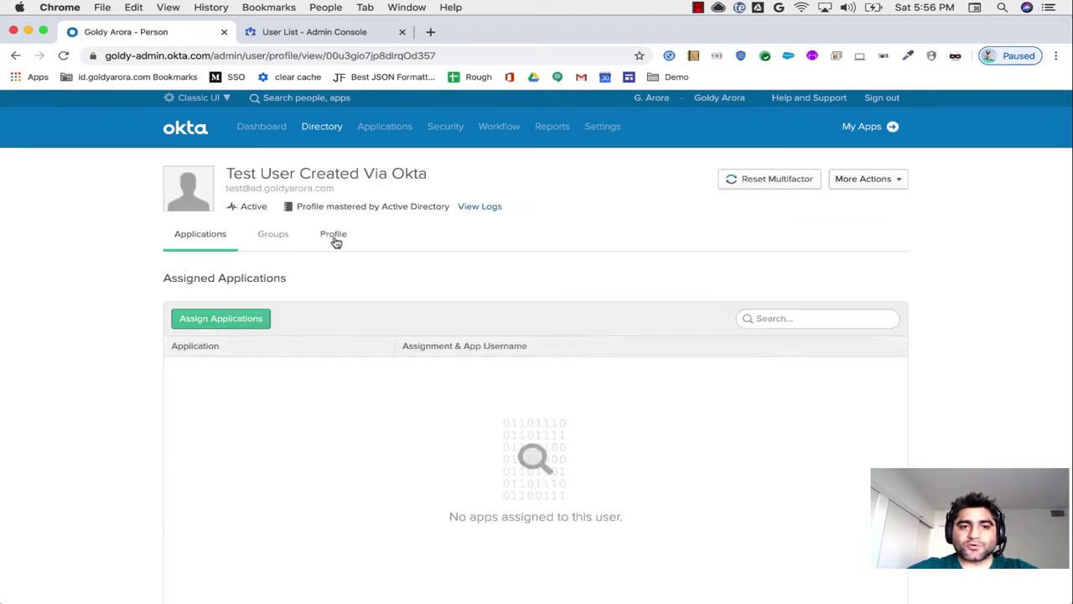
# Step: Check the user's Profile attributes, noting the primary email's ad.goldyarora.com domain
pyautogui.click(334, 236)
pyautogui.scroll(-2, 342, 469)
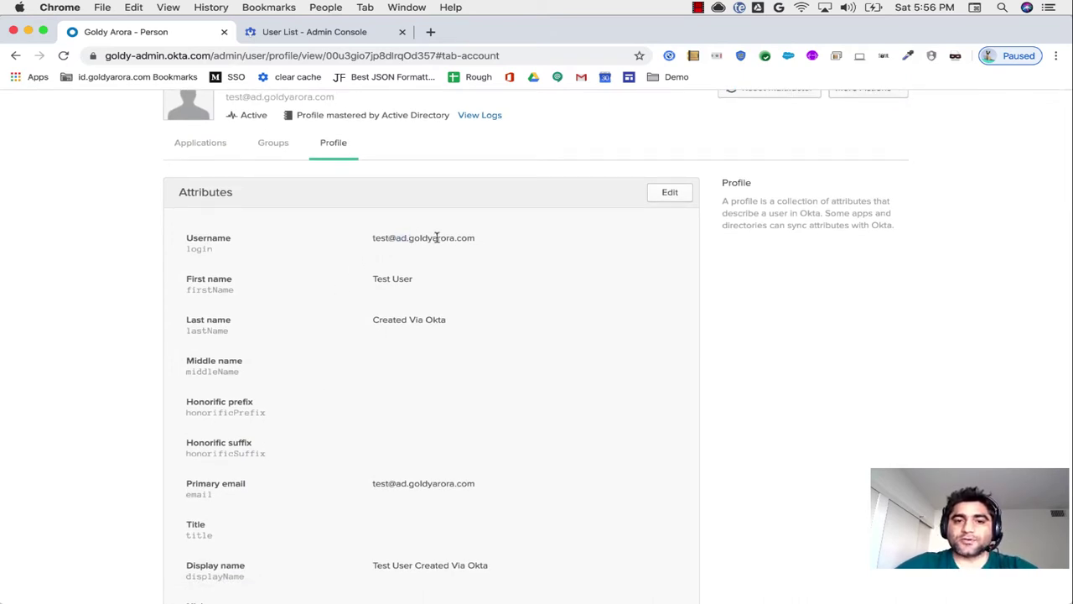
pyautogui.scroll(-3, 384, 359)
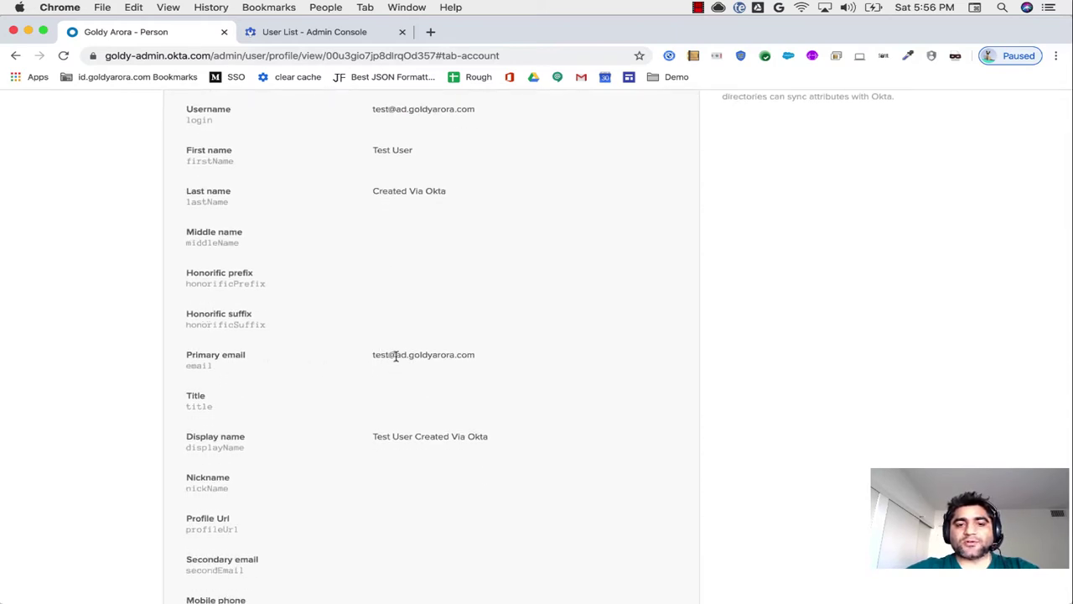
pyautogui.moveTo(396, 356); pyautogui.dragTo(407, 357)
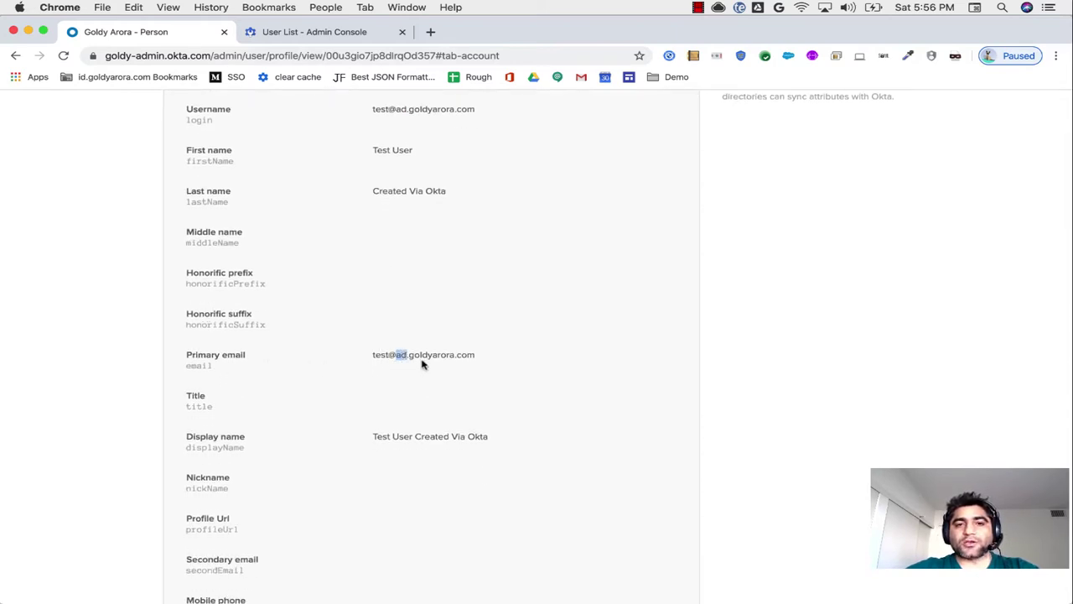
# Step: Open Google Admin console's Account > Domains > Manage domains list to review the verified domains
pyautogui.click(308, 36)
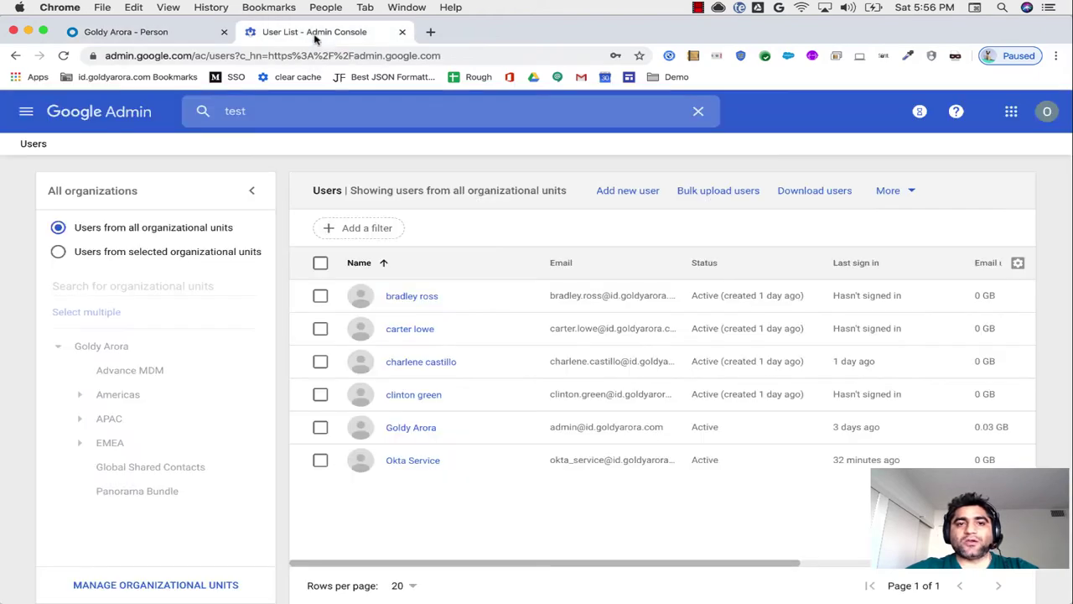
pyautogui.click(26, 111)
pyautogui.moveTo(65, 422)
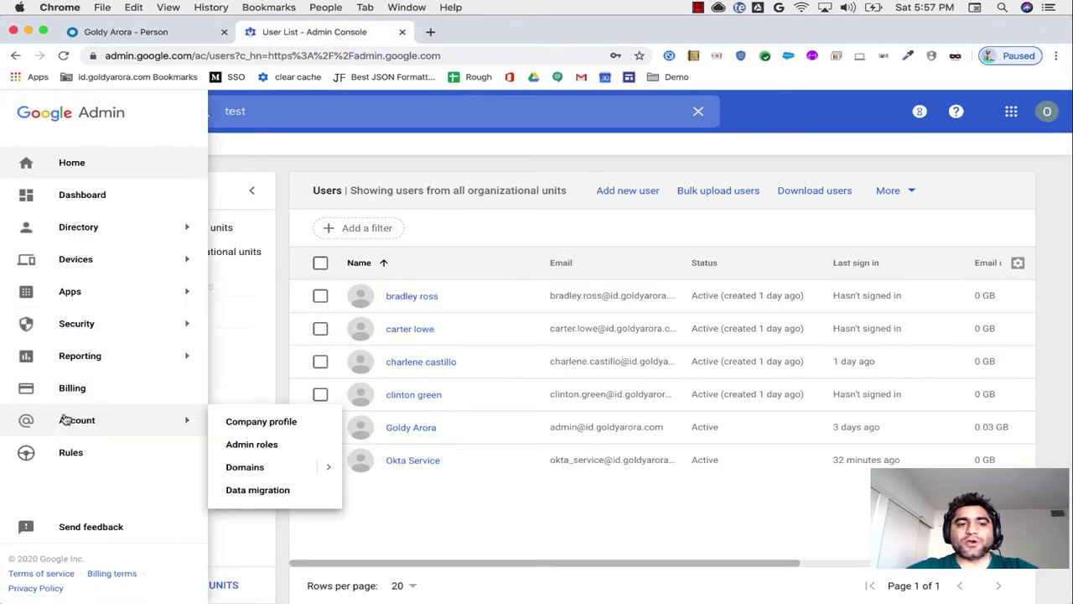
pyautogui.click(239, 473)
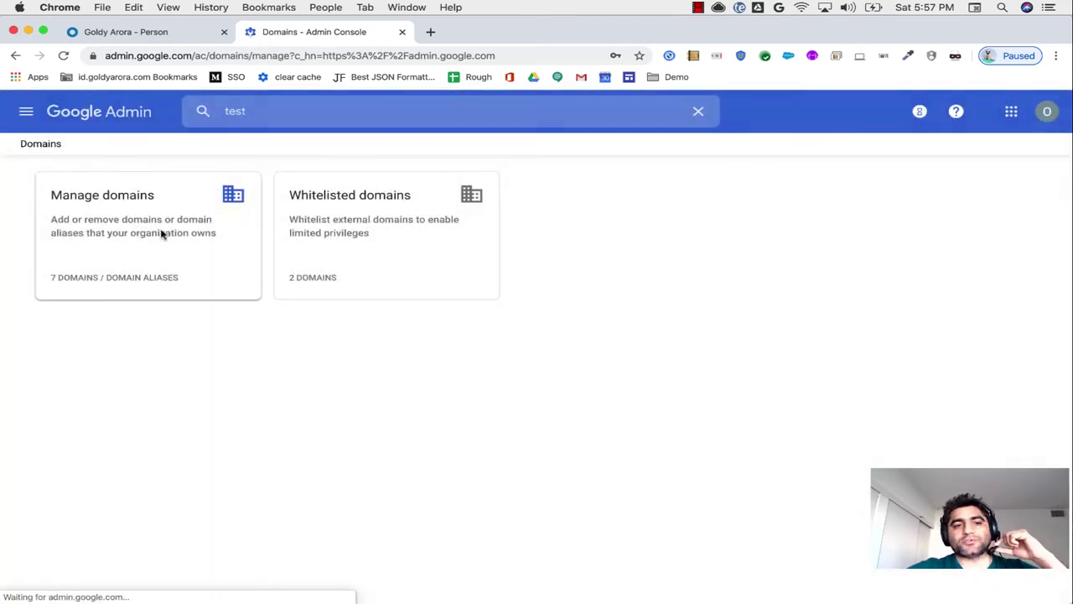
pyautogui.click(162, 234)
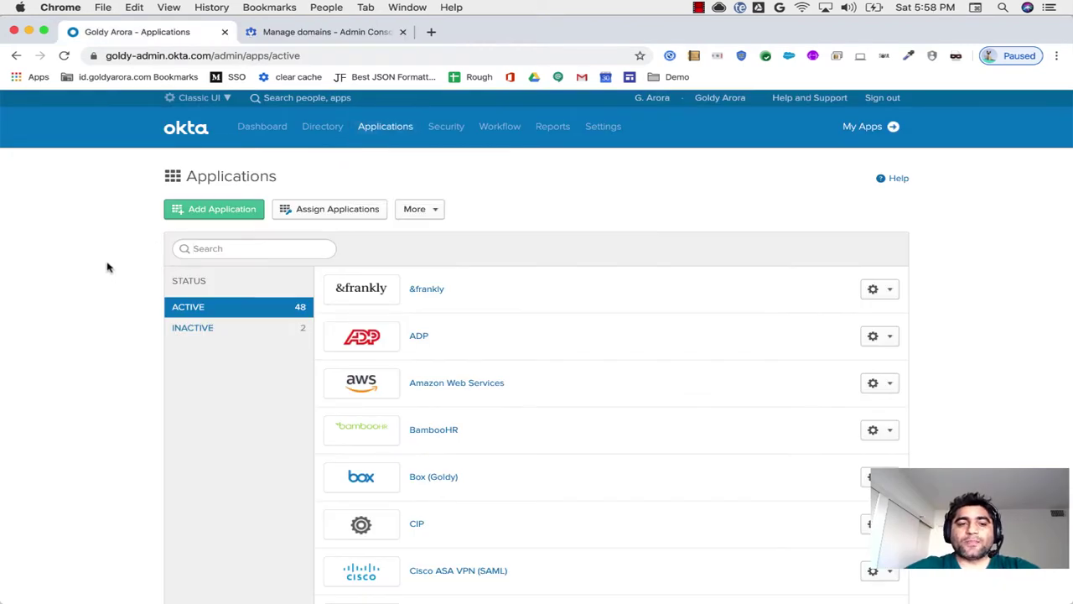
# Step: Find the G Suite app with search 'g s' and start assigning it to people
pyautogui.click(244, 249)
pyautogui.write('g s')
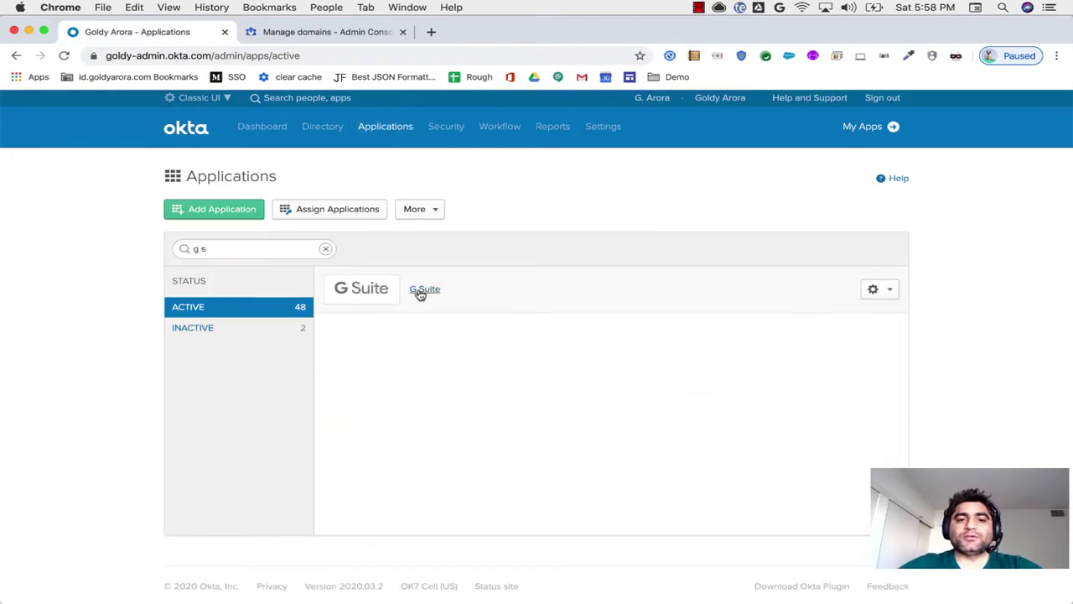
pyautogui.click(422, 289)
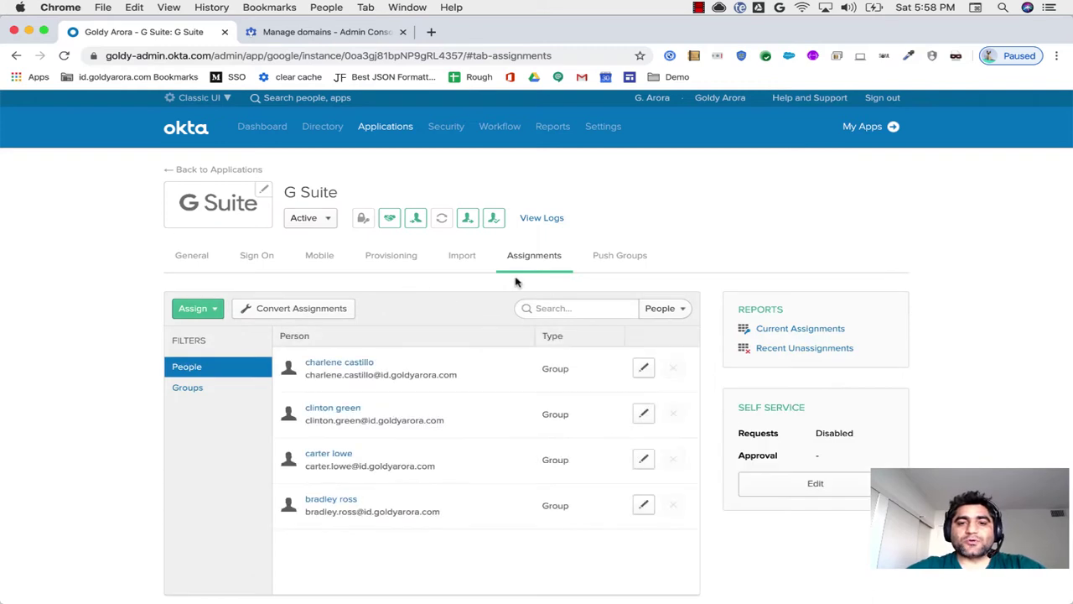
pyautogui.click(207, 309)
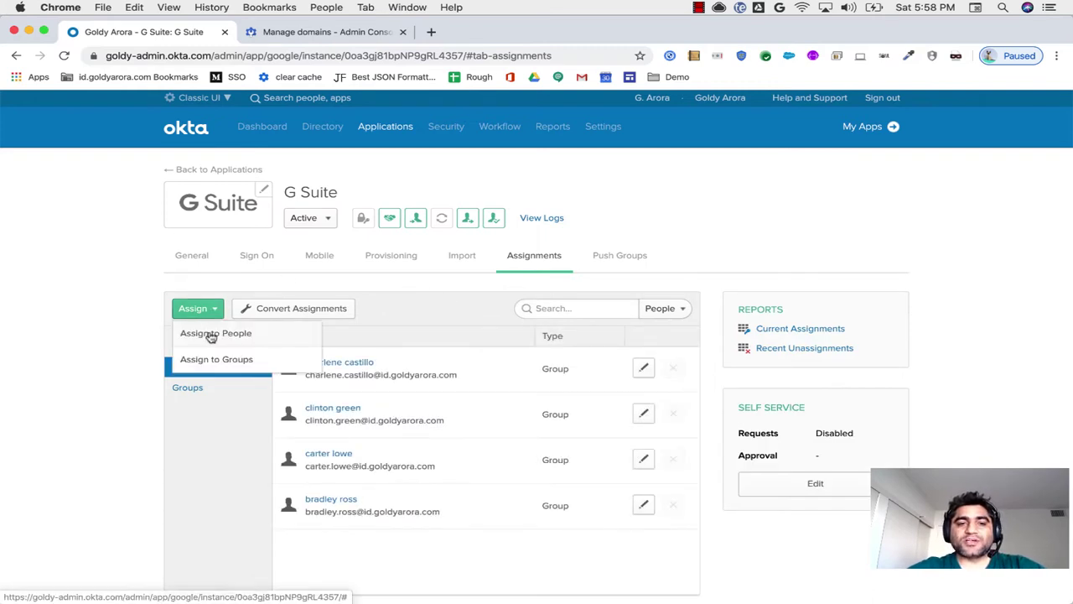
pyautogui.click(210, 334)
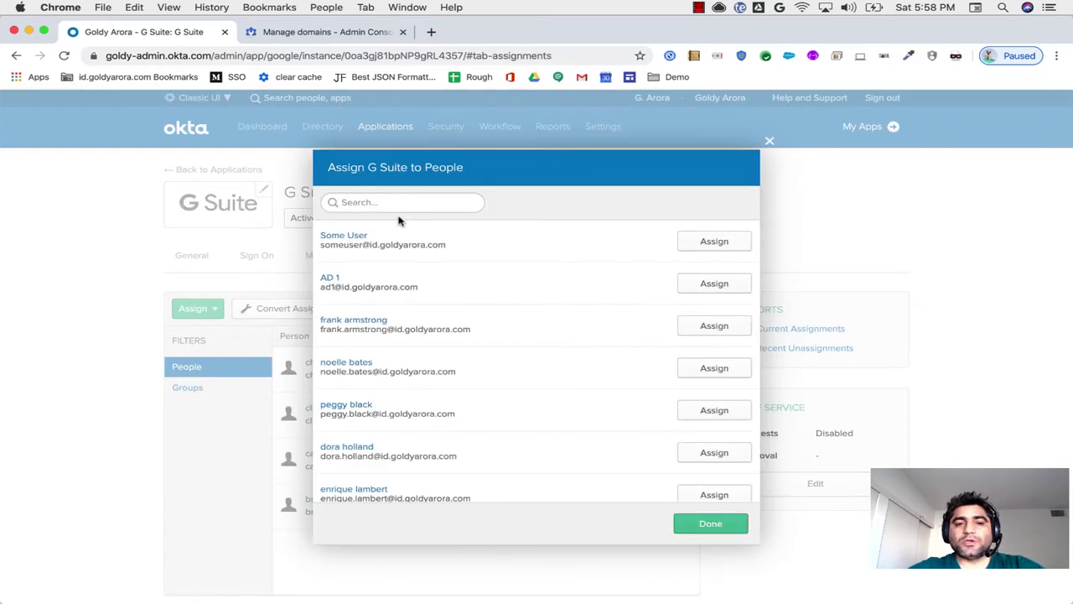
# Step: Assign G Suite to Test User Created Via Okta, keeping its ad.goldyarora.com user name
pyautogui.write('test')
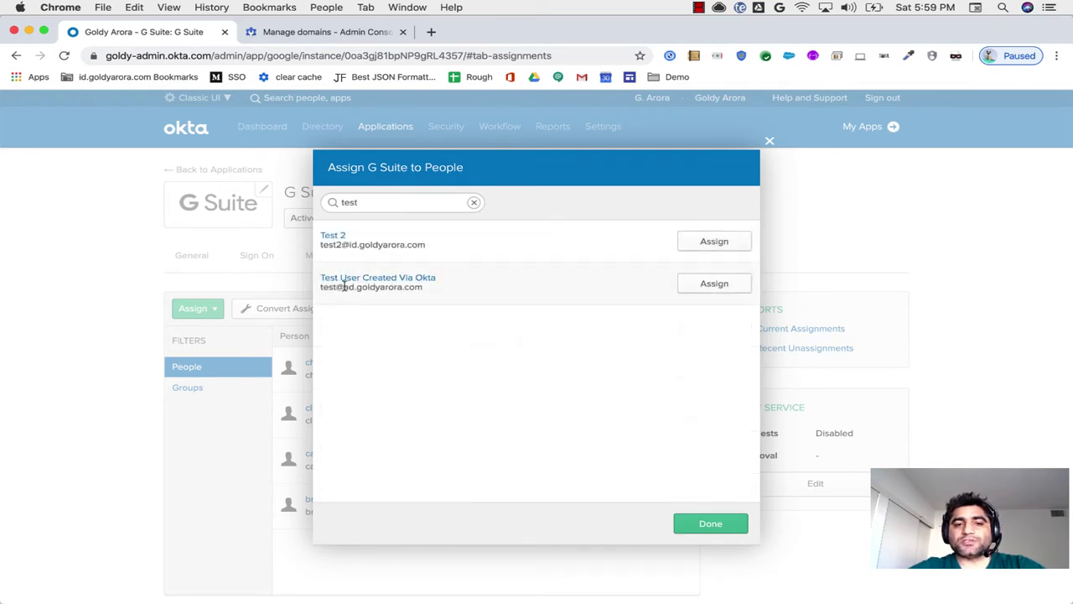
pyautogui.moveTo(343, 286); pyautogui.dragTo(416, 287)
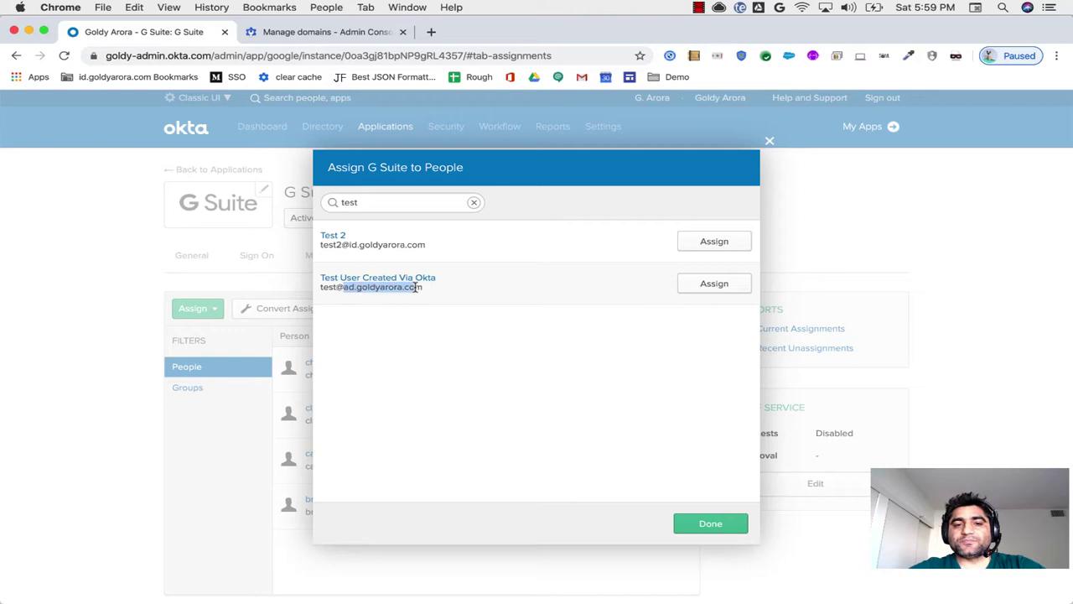
pyautogui.click(703, 288)
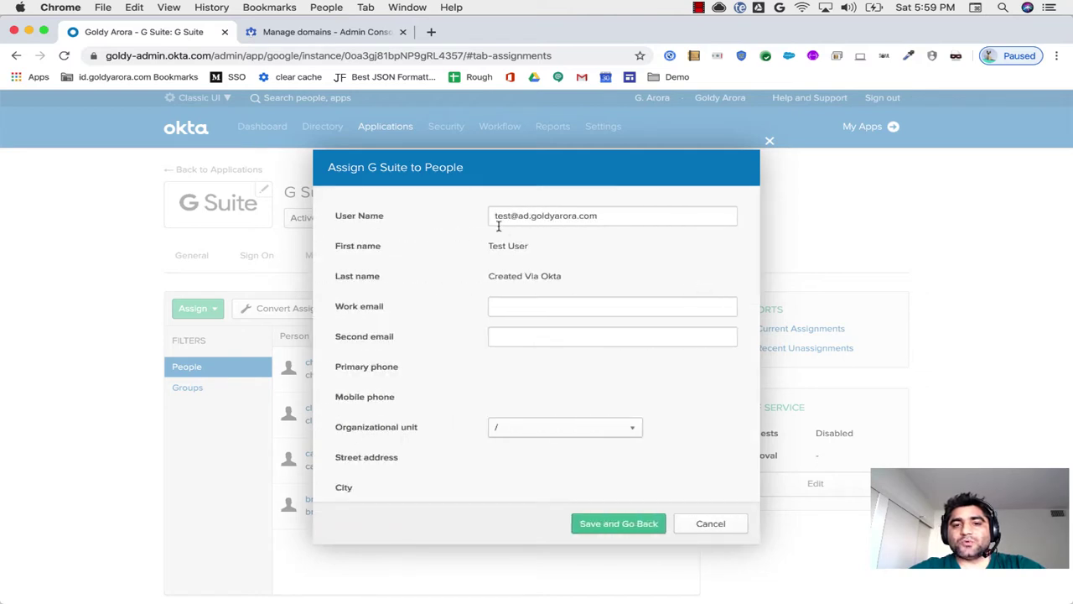
pyautogui.moveTo(493, 216); pyautogui.dragTo(596, 219)
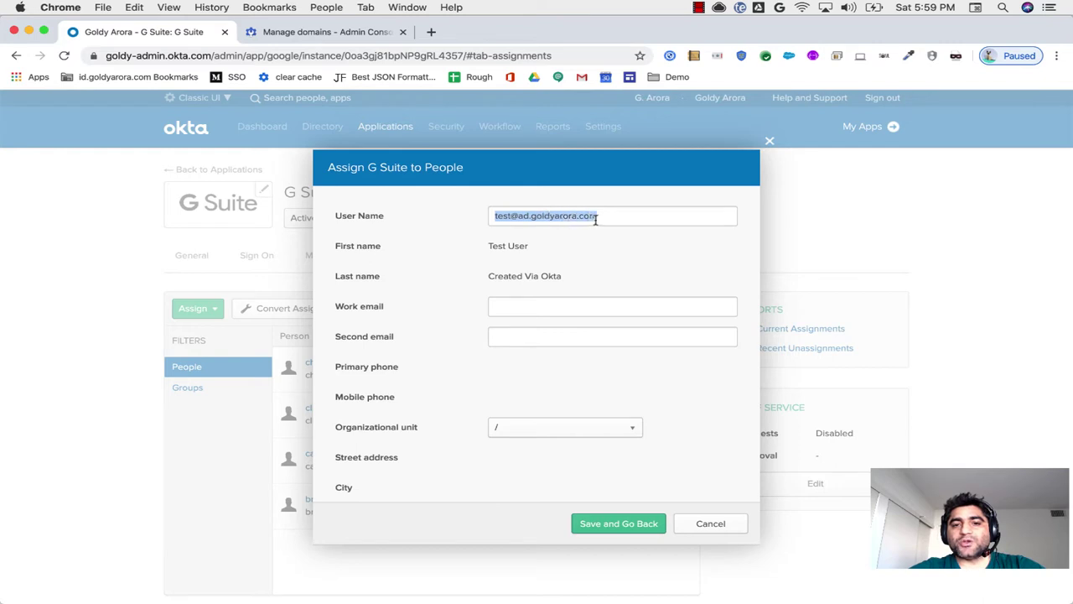
pyautogui.click(519, 216)
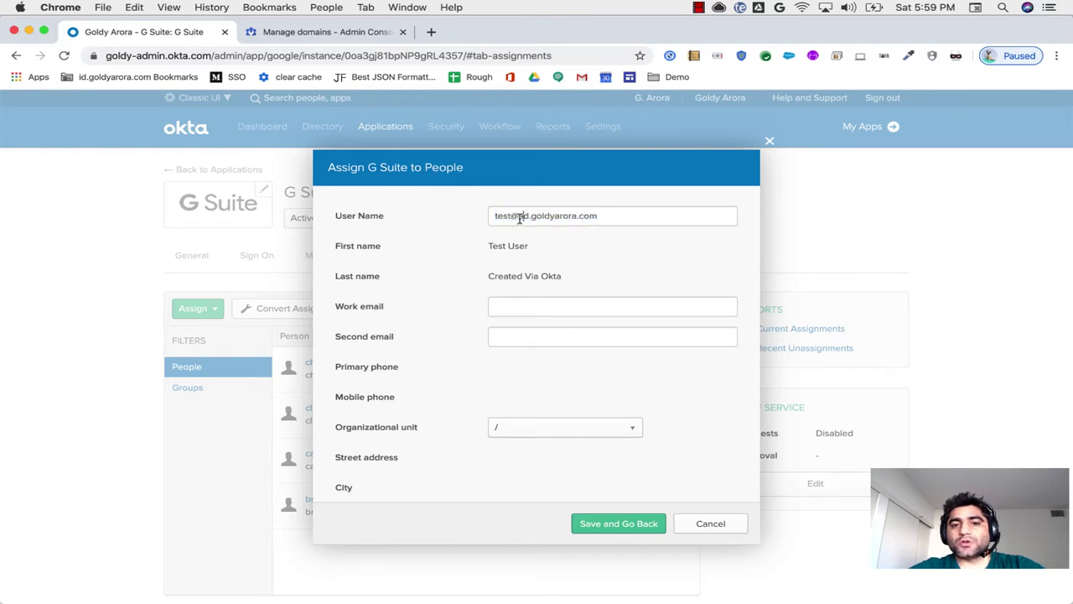
pyautogui.moveTo(519, 216); pyautogui.dragTo(623, 210)
pyautogui.click(623, 222)
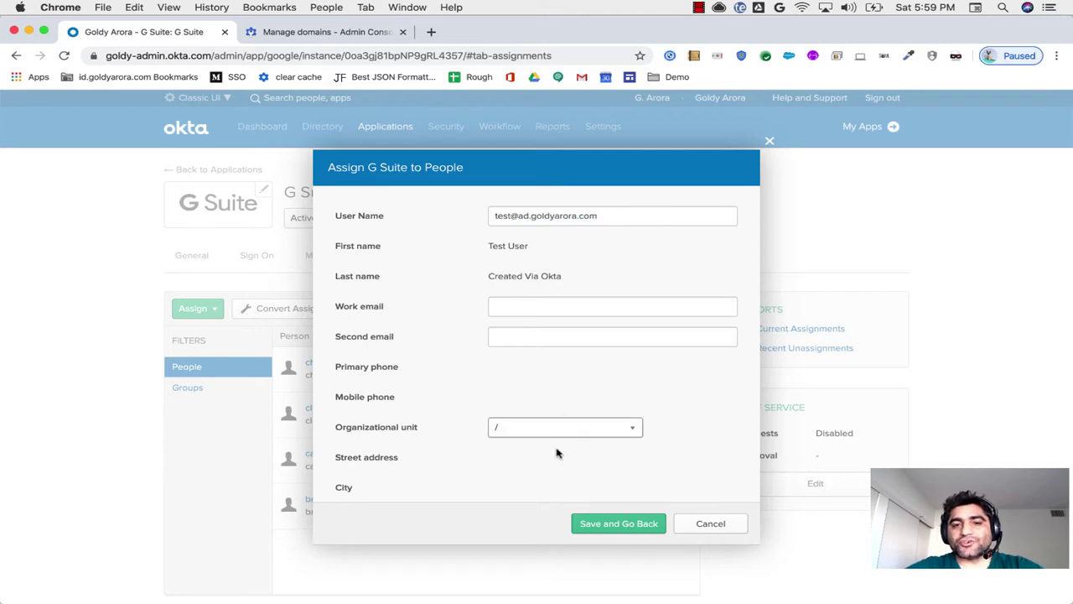
# Step: Save the assignment and inspect the provisioning error: email domain doesn't match Google Apps
pyautogui.click(597, 528)
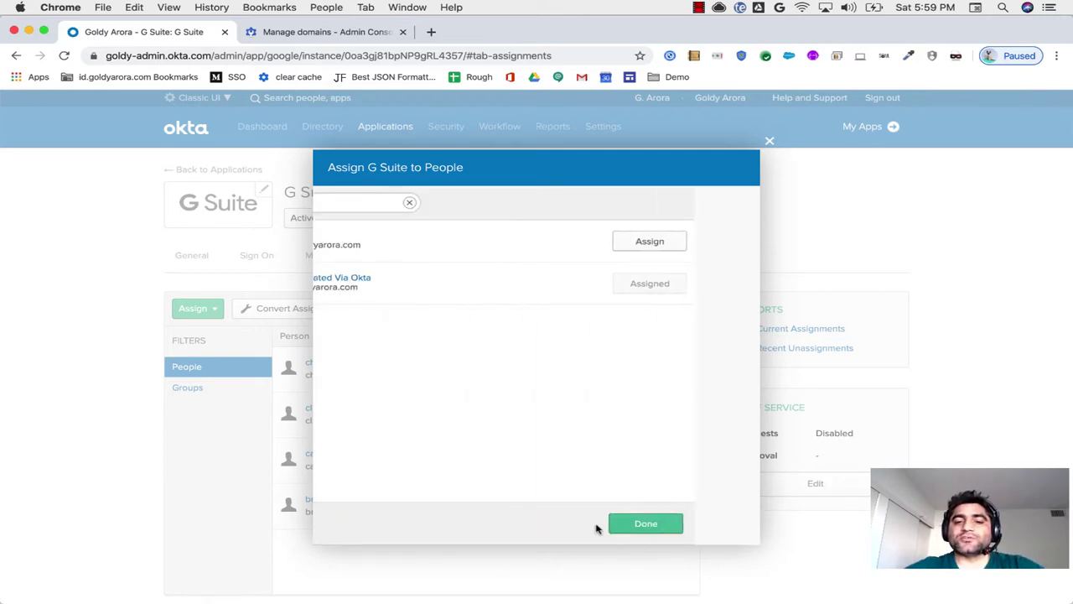
pyautogui.click(686, 523)
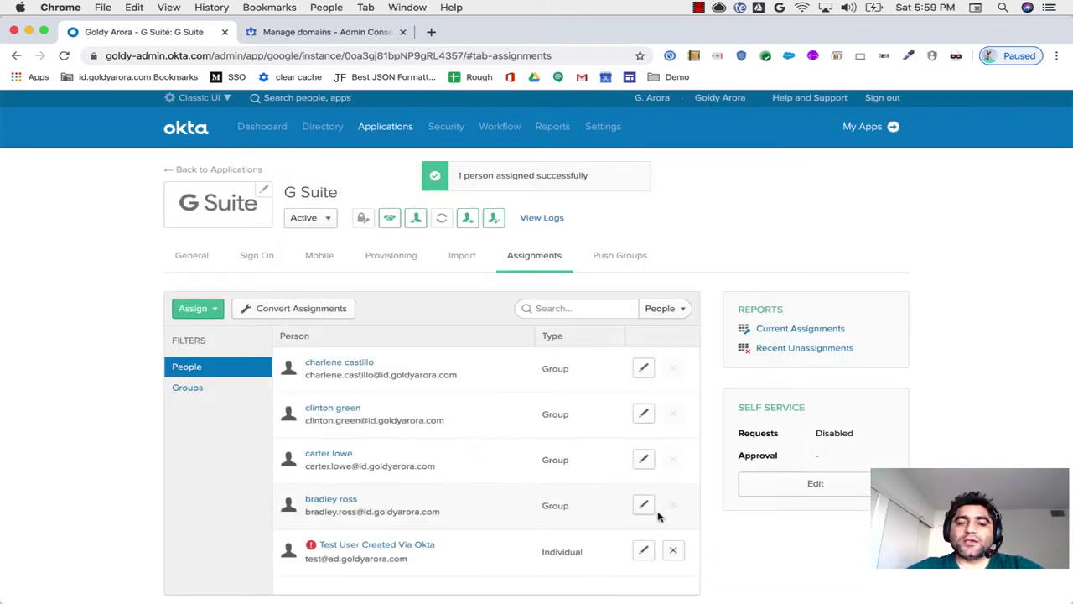
pyautogui.scroll(-1, 426, 507)
pyautogui.scroll(-1, 419, 508)
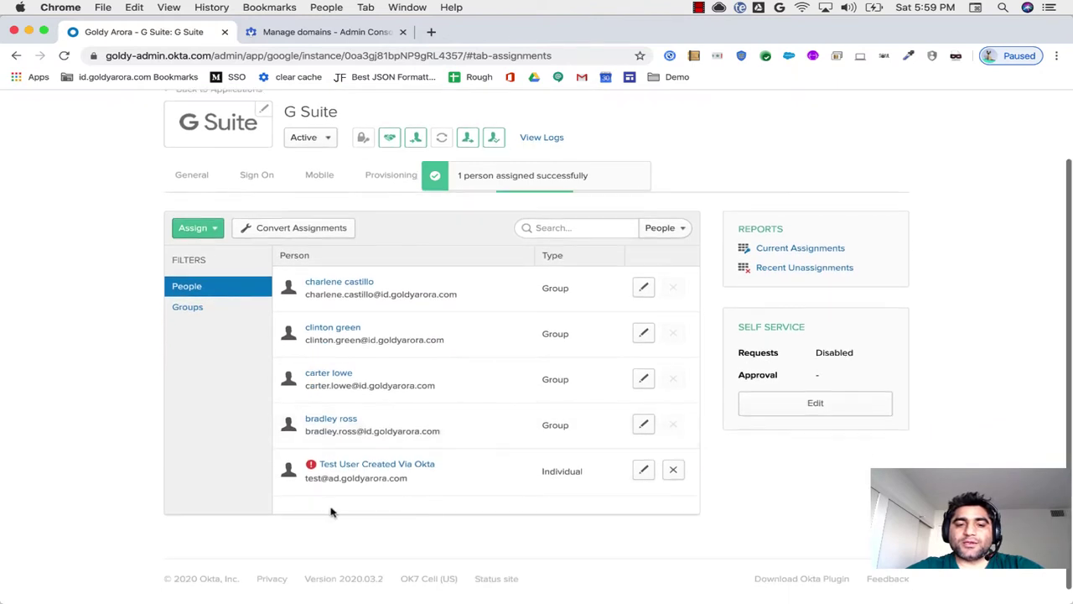
pyautogui.click(312, 467)
pyautogui.scroll(-1, 239, 472)
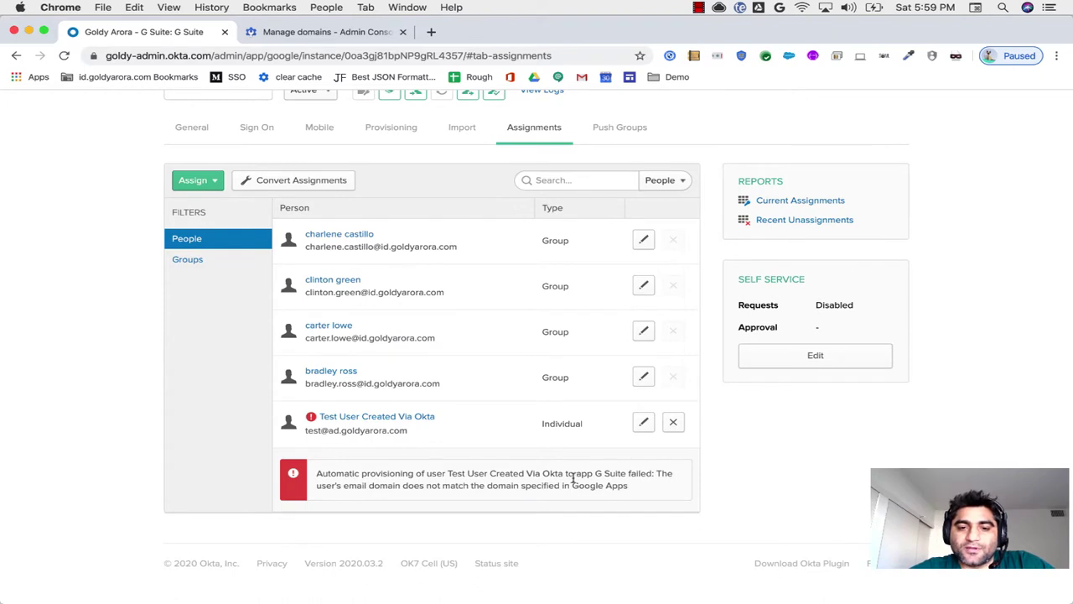
pyautogui.moveTo(656, 473); pyautogui.dragTo(662, 486)
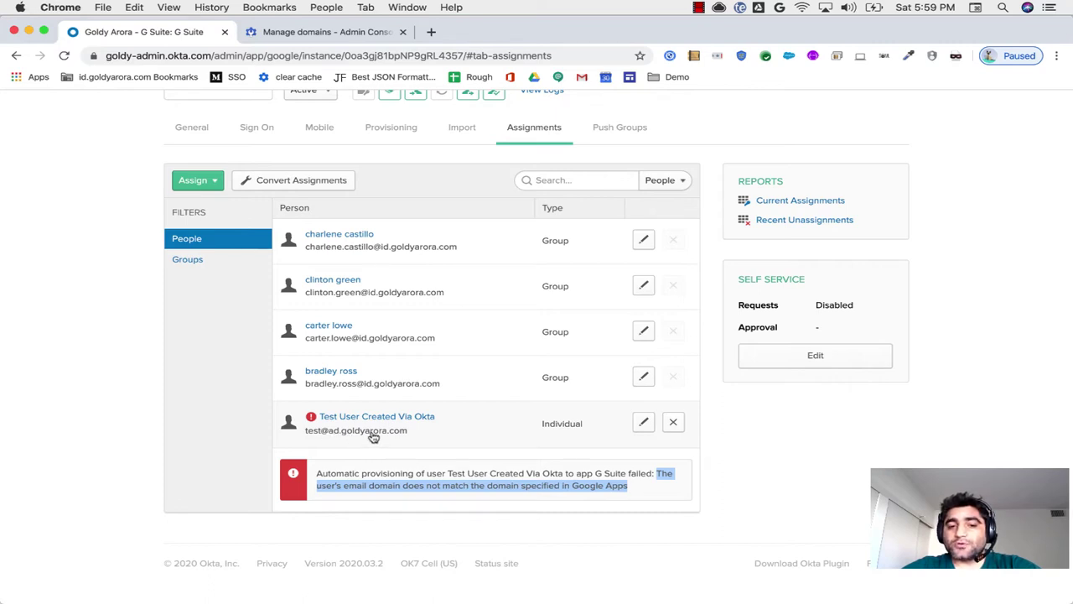
# Step: Unassign the failed test user from G Suite and go to the Sign On settings
pyautogui.click(676, 426)
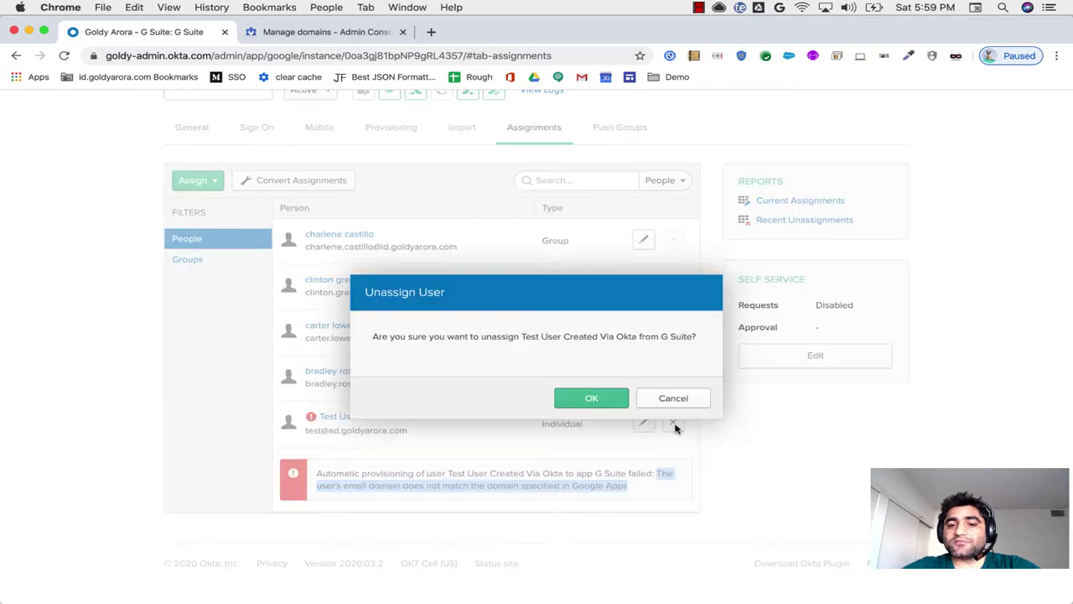
pyautogui.click(594, 399)
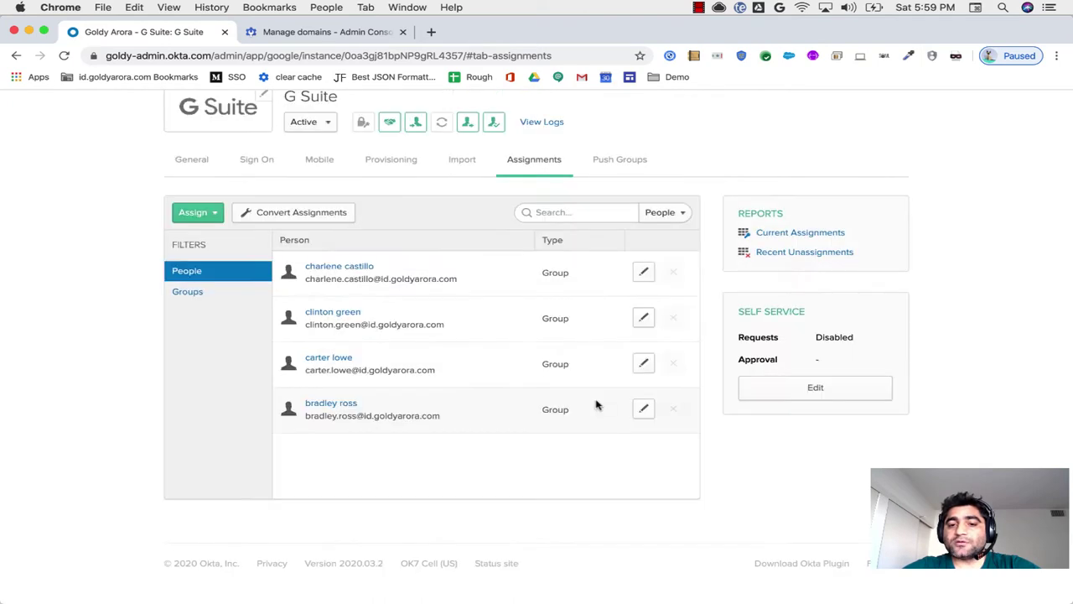
pyautogui.click(256, 172)
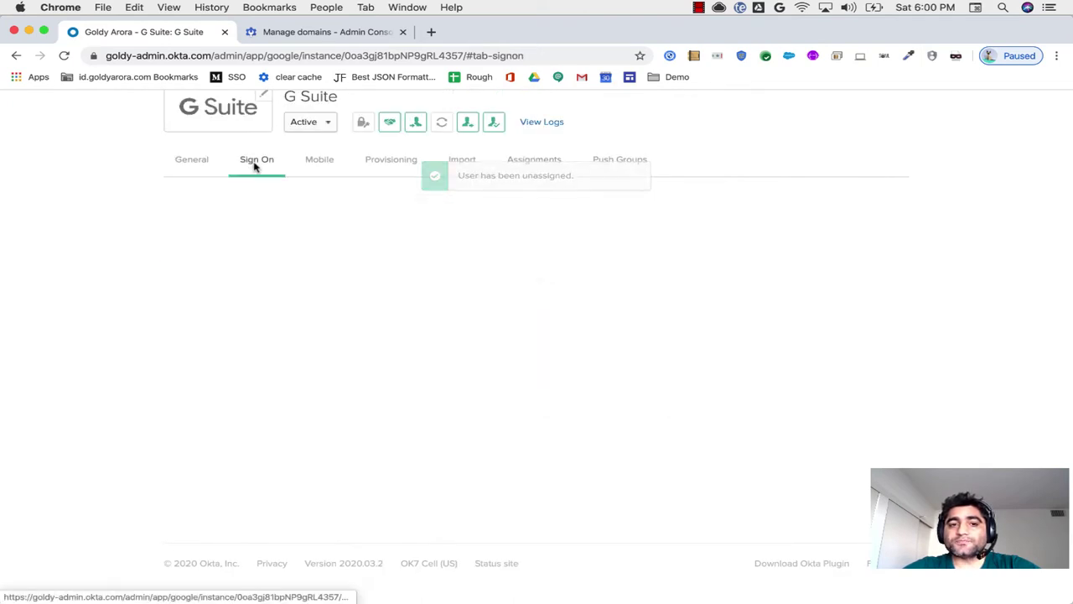
pyautogui.scroll(3, 415, 309)
pyautogui.scroll(1, 415, 310)
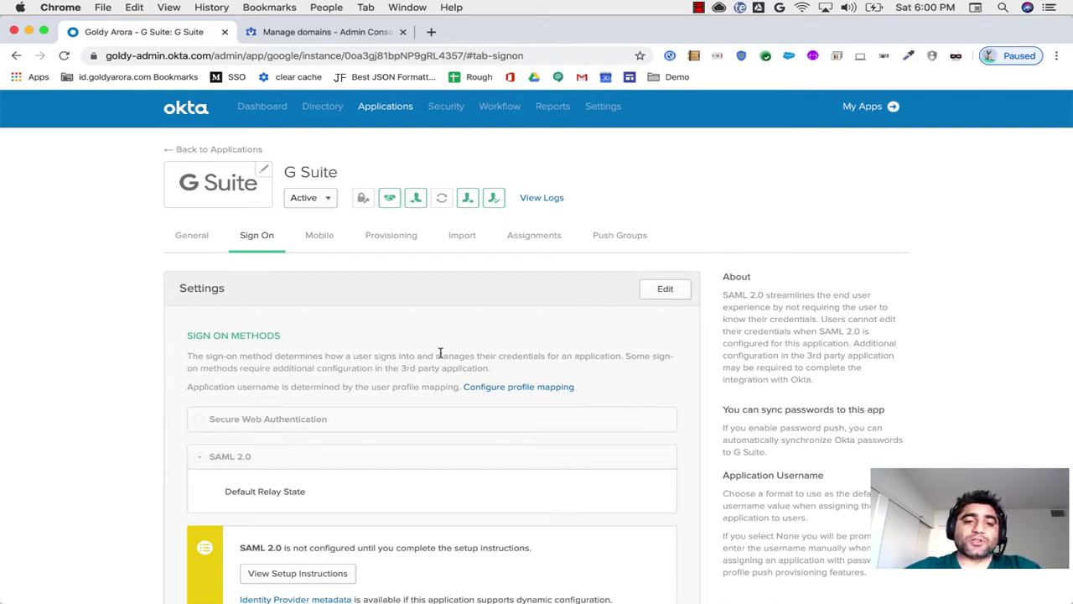
# Step: Make the Sign On settings editable and locate the Application username format, still Okta username
pyautogui.click(653, 293)
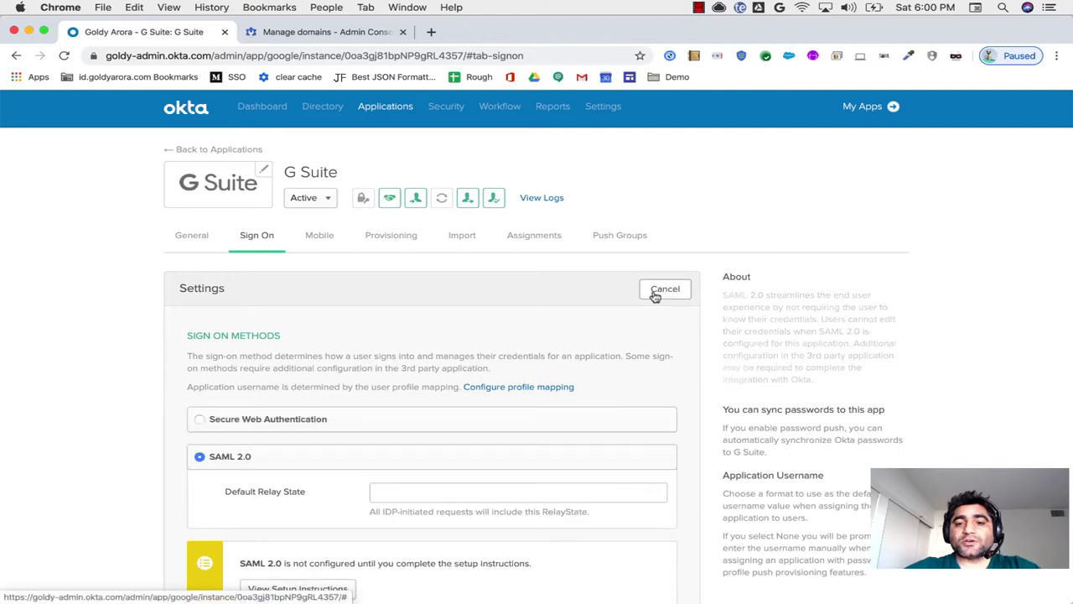
pyautogui.scroll(-10, 364, 407)
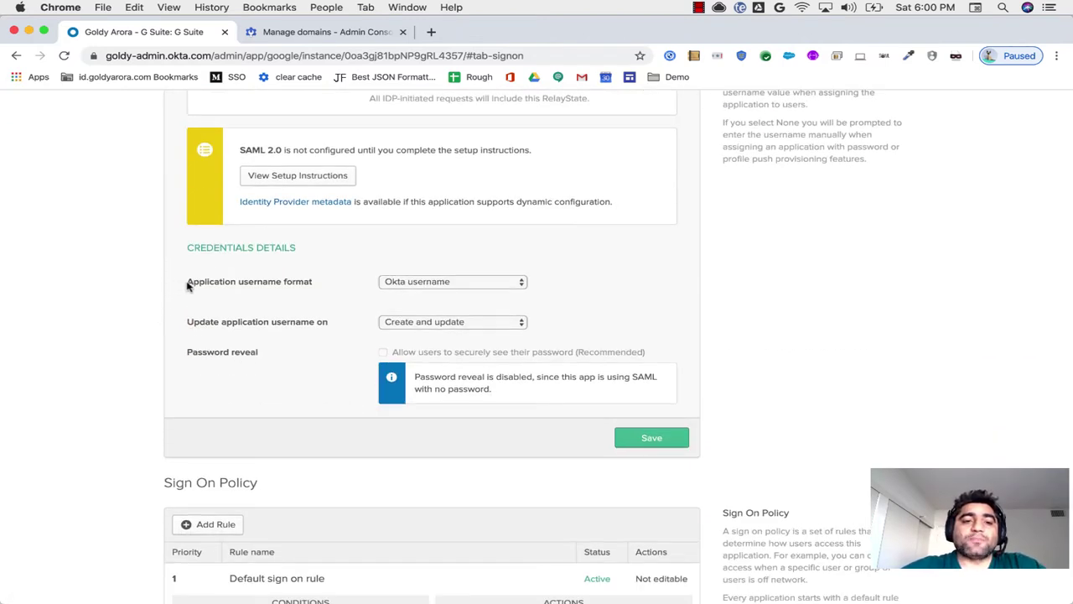
pyautogui.moveTo(188, 286); pyautogui.dragTo(314, 287)
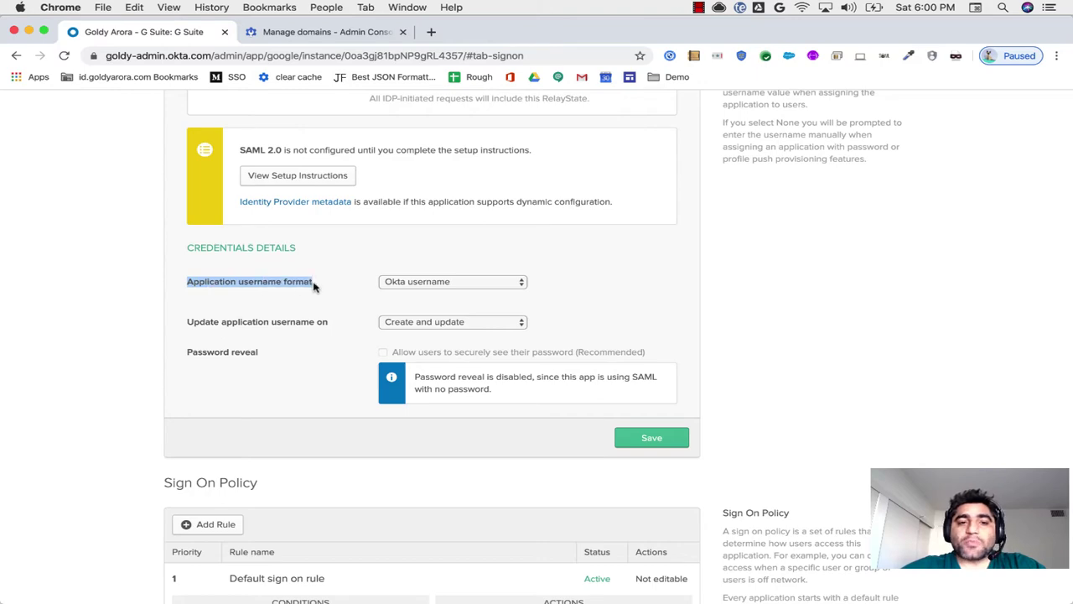
pyautogui.scroll(10, 315, 287)
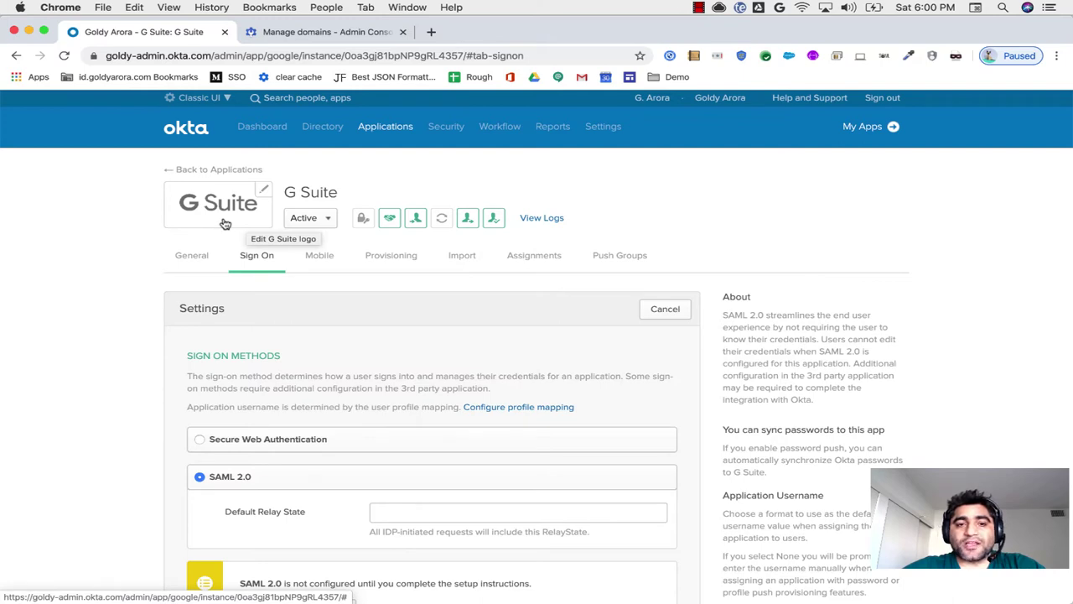
pyautogui.scroll(-1, 156, 404)
pyautogui.scroll(1, 156, 404)
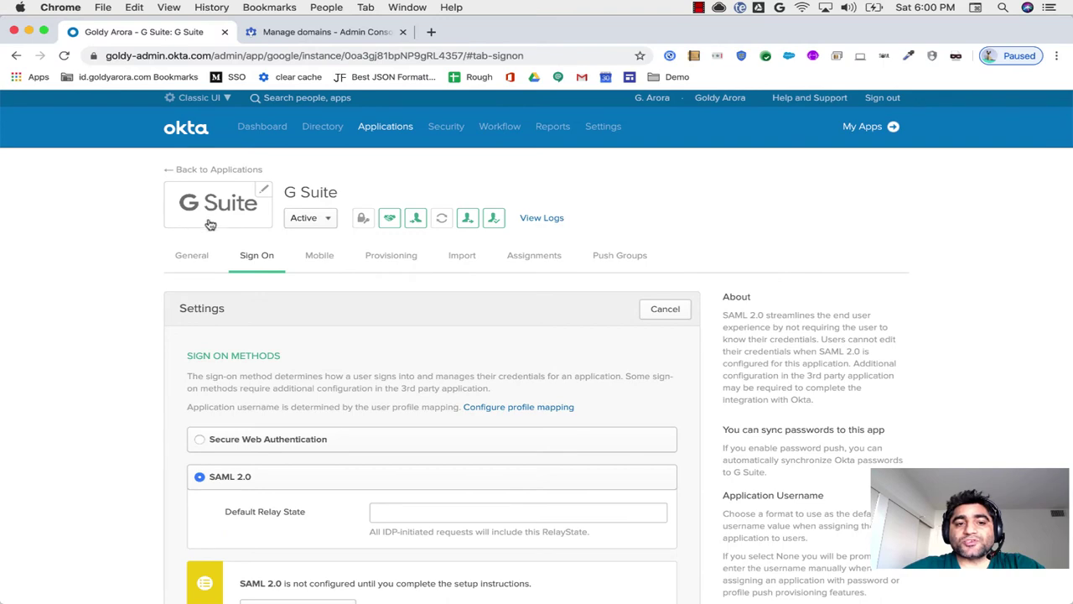
pyautogui.scroll(-5, 170, 403)
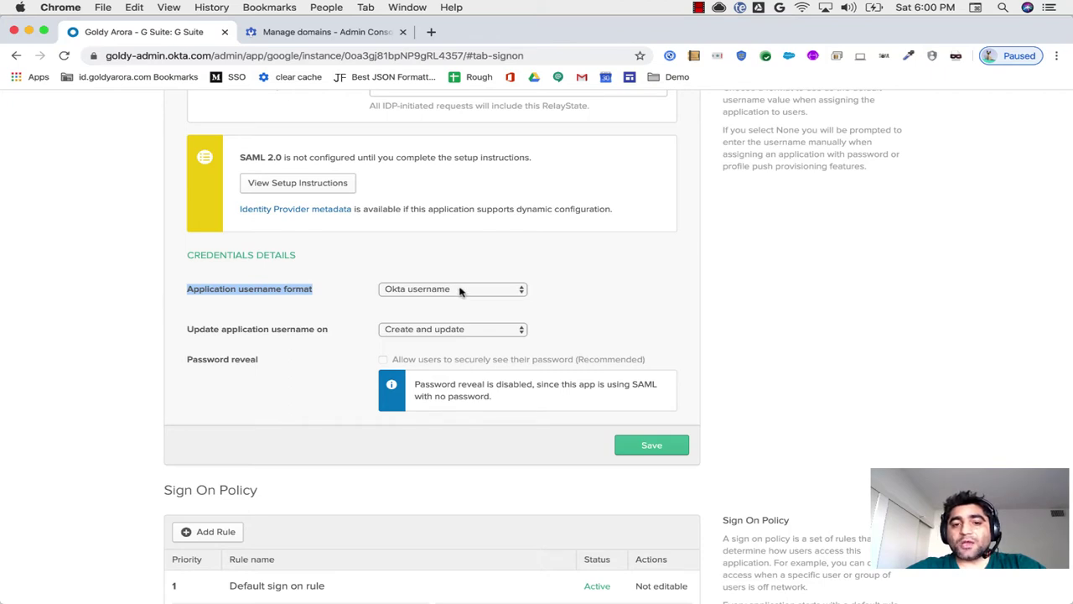
# Step: Change the G Suite application username format from Okta username to Custom
pyautogui.click(459, 290)
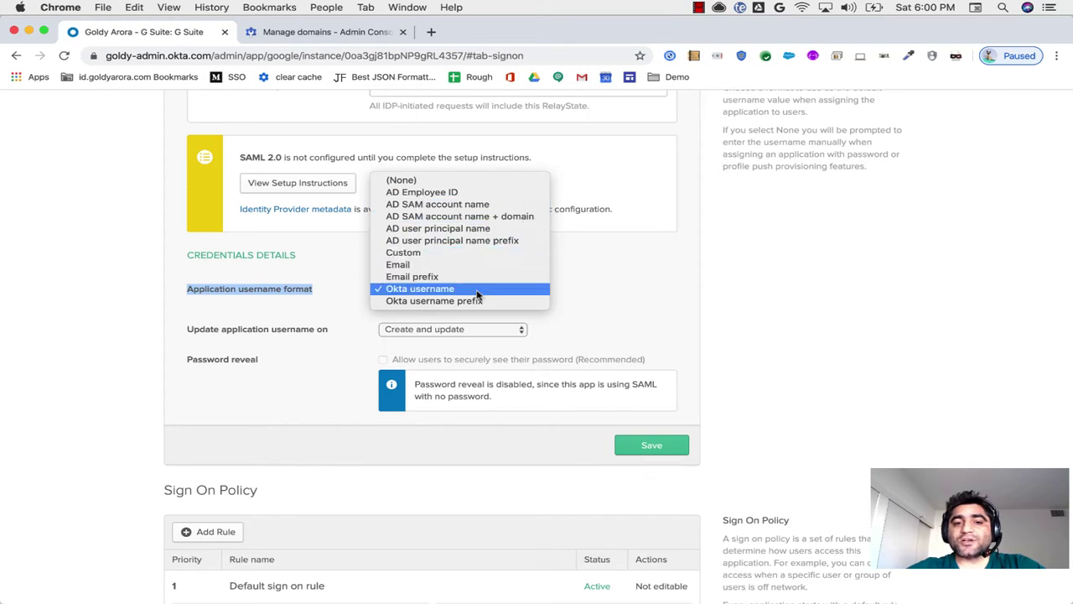
pyautogui.click(463, 256)
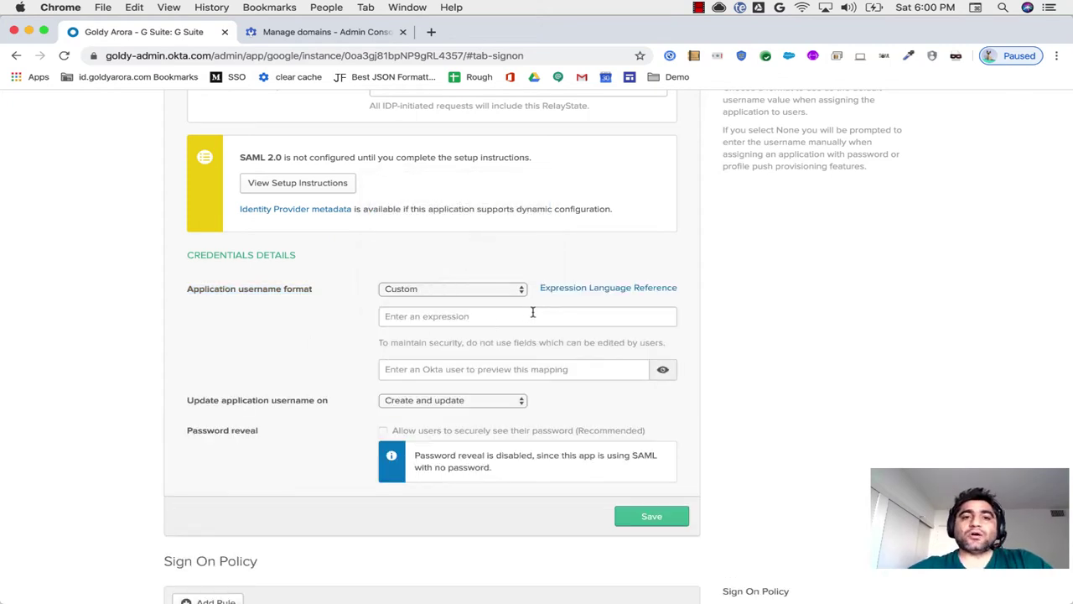
# Step: Open the Okta Expression Language Reference and scroll through it
pyautogui.click(577, 290)
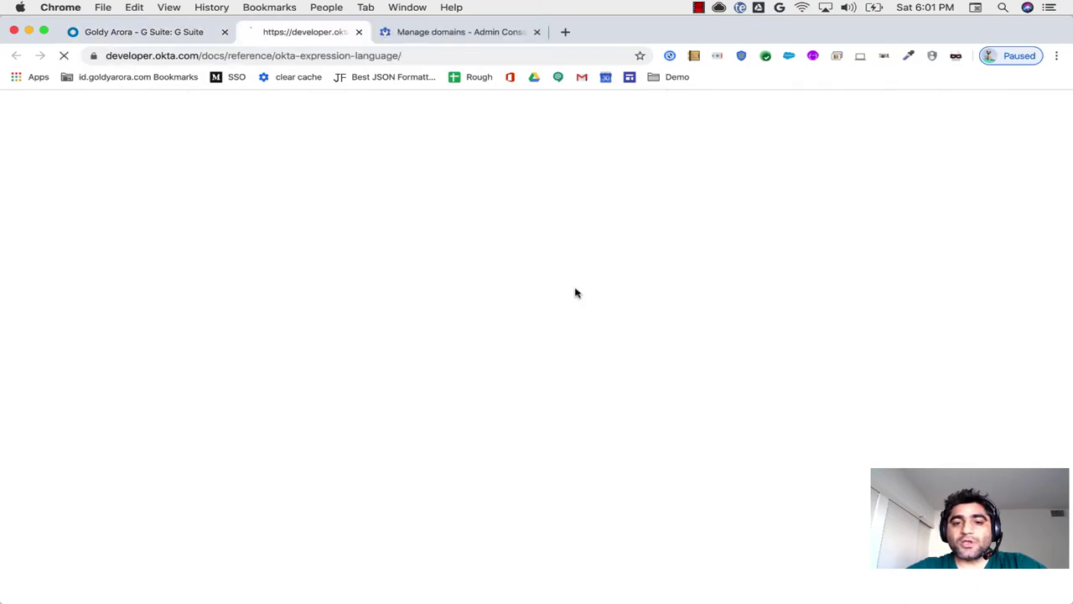
pyautogui.scroll(-4, 451, 411)
pyautogui.scroll(-10, 451, 411)
pyautogui.scroll(-7, 451, 415)
pyautogui.scroll(-7, 451, 415)
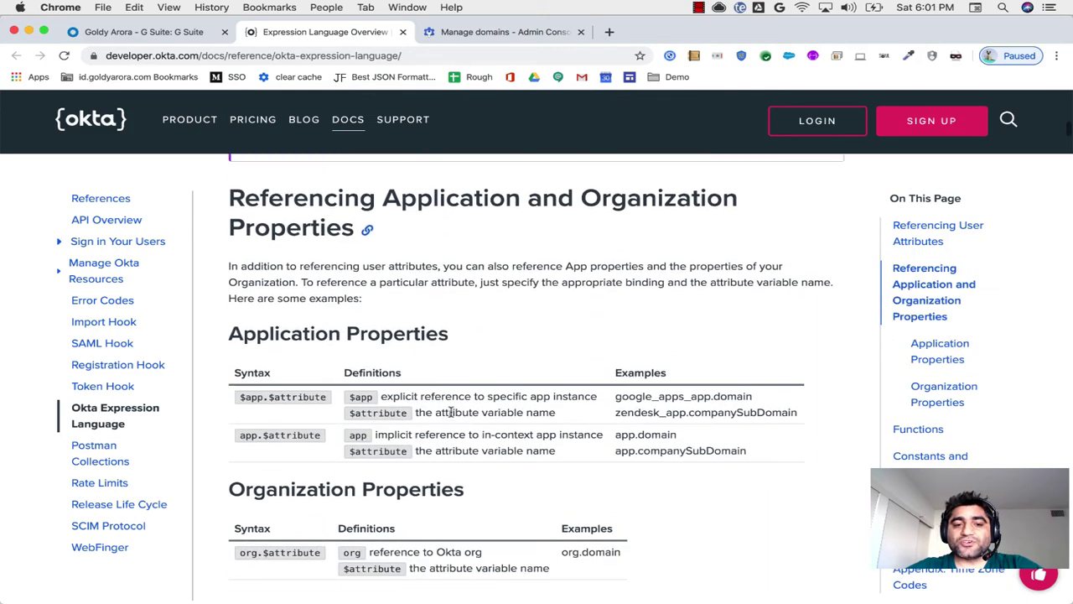
# Step: Find 'sub' on the page, copy the String.substringBefore example, and paste it into a new tab
pyautogui.press('super+f')
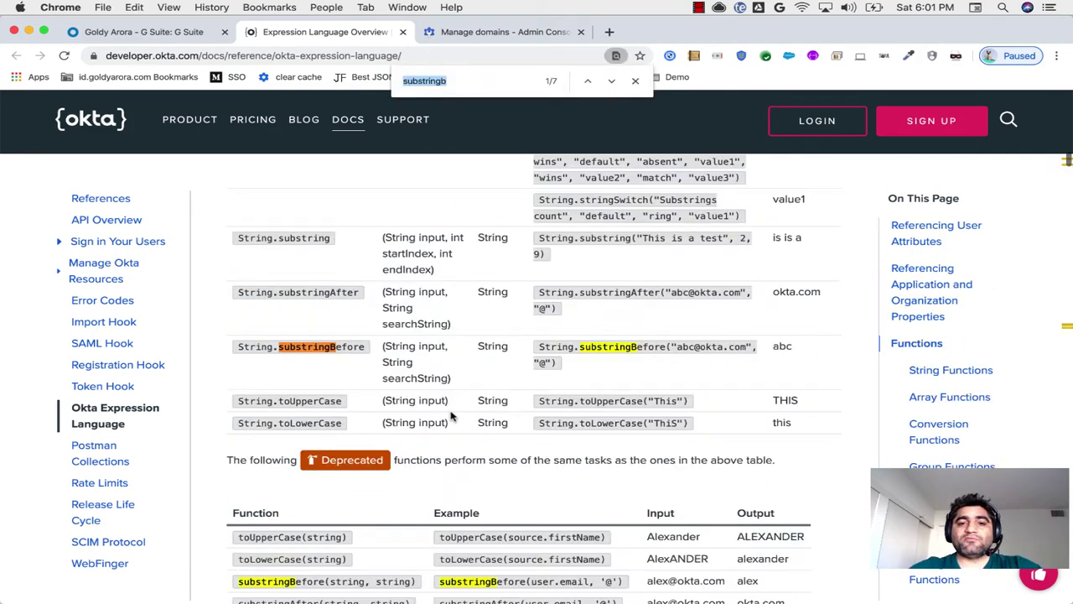
pyautogui.write('sub')
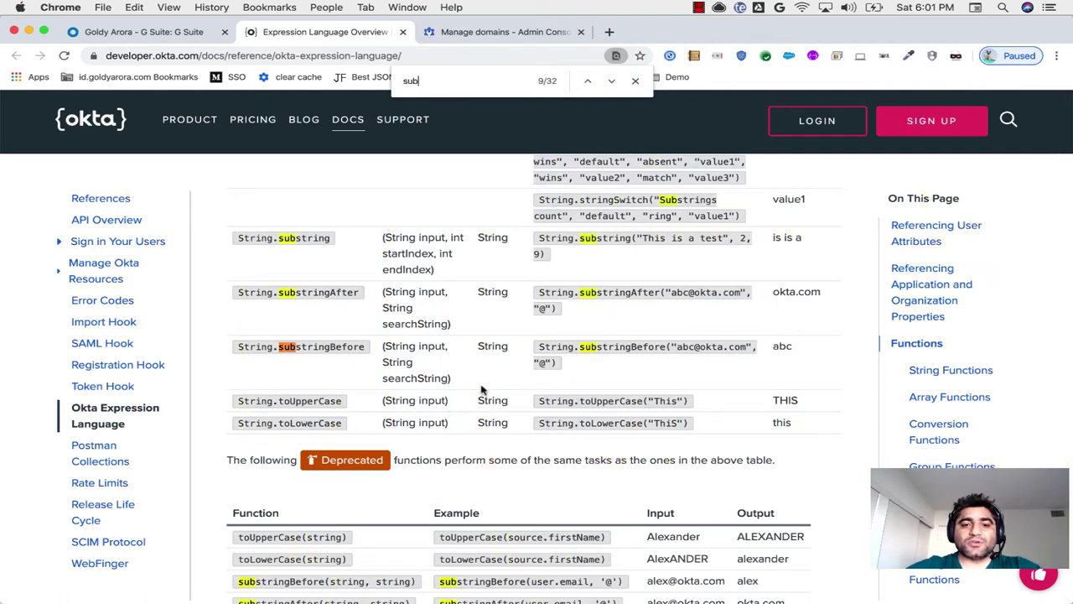
pyautogui.moveTo(540, 346); pyautogui.dragTo(553, 360)
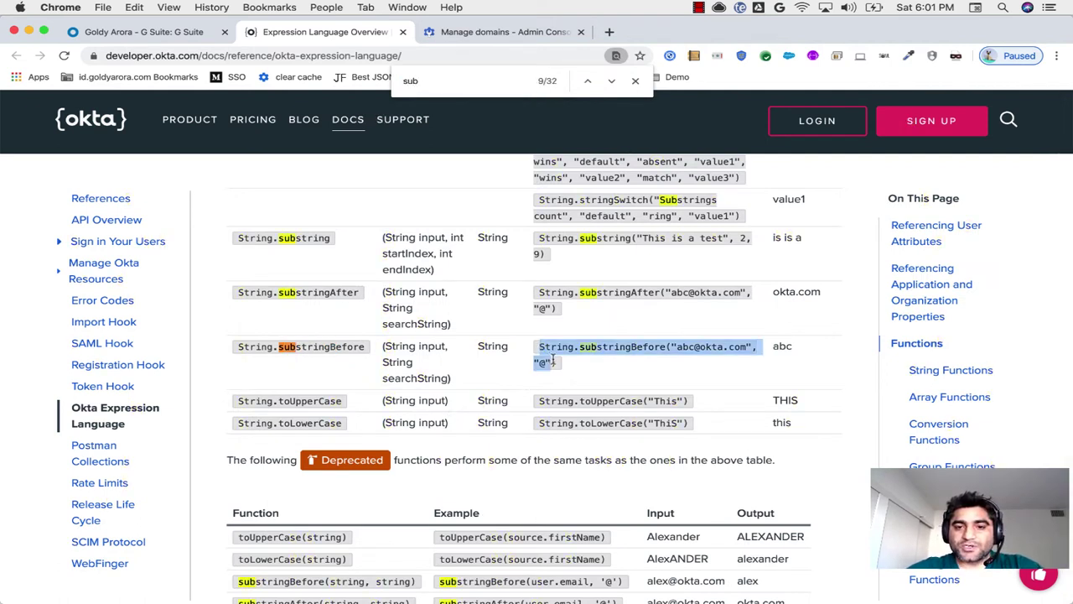
pyautogui.click(545, 353)
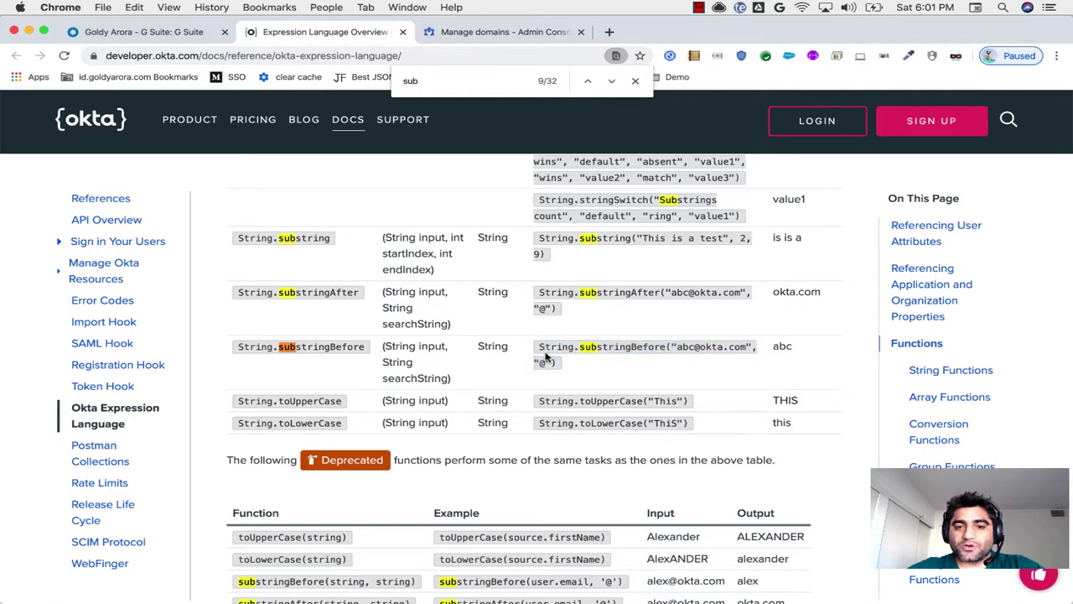
pyautogui.moveTo(538, 347); pyautogui.dragTo(554, 361)
pyautogui.press('super+c')
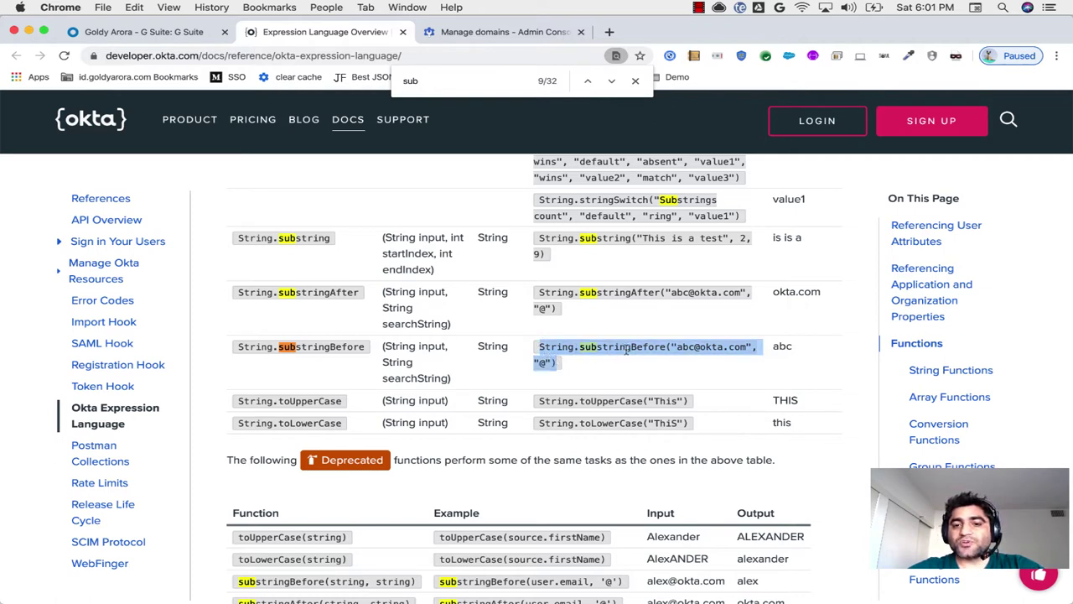
pyautogui.click(610, 32)
pyautogui.press('super+v')
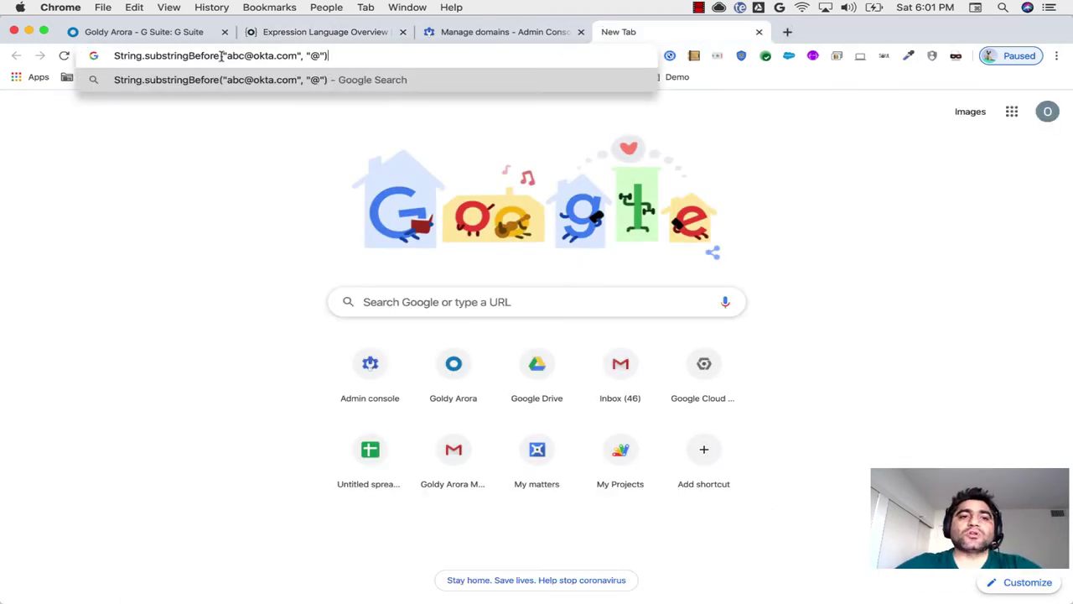
pyautogui.moveTo(222, 55); pyautogui.dragTo(292, 56)
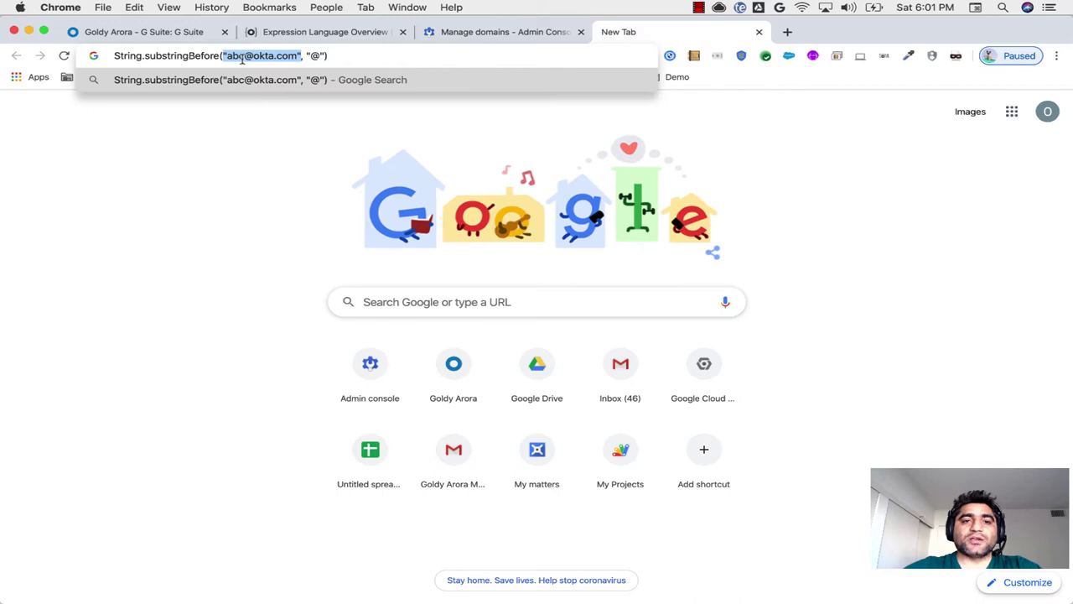
pyautogui.click(295, 57)
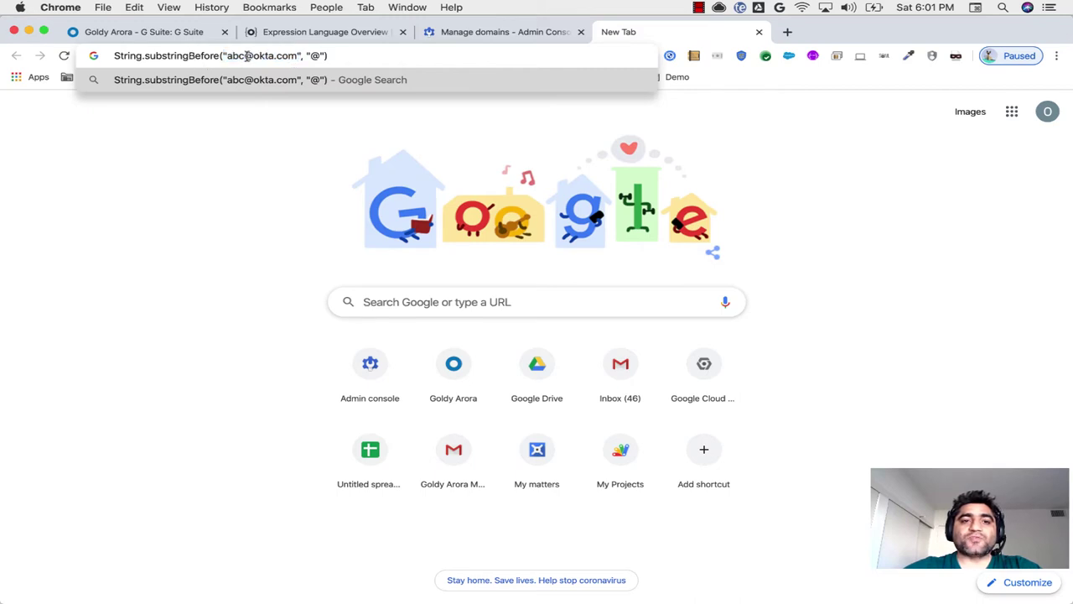
pyautogui.moveTo(312, 56); pyautogui.dragTo(323, 55)
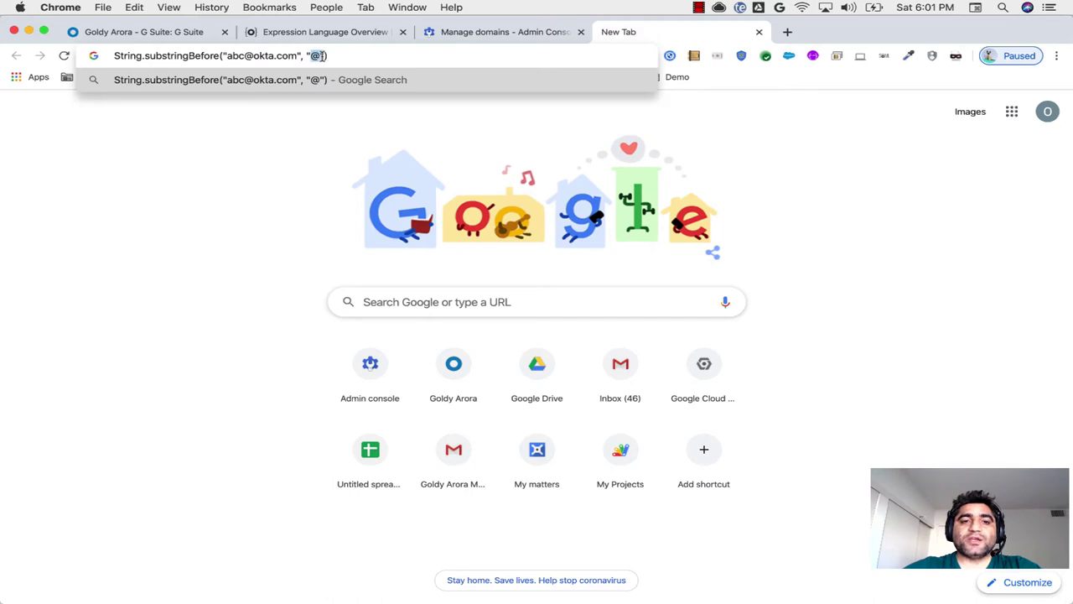
pyautogui.click(337, 55)
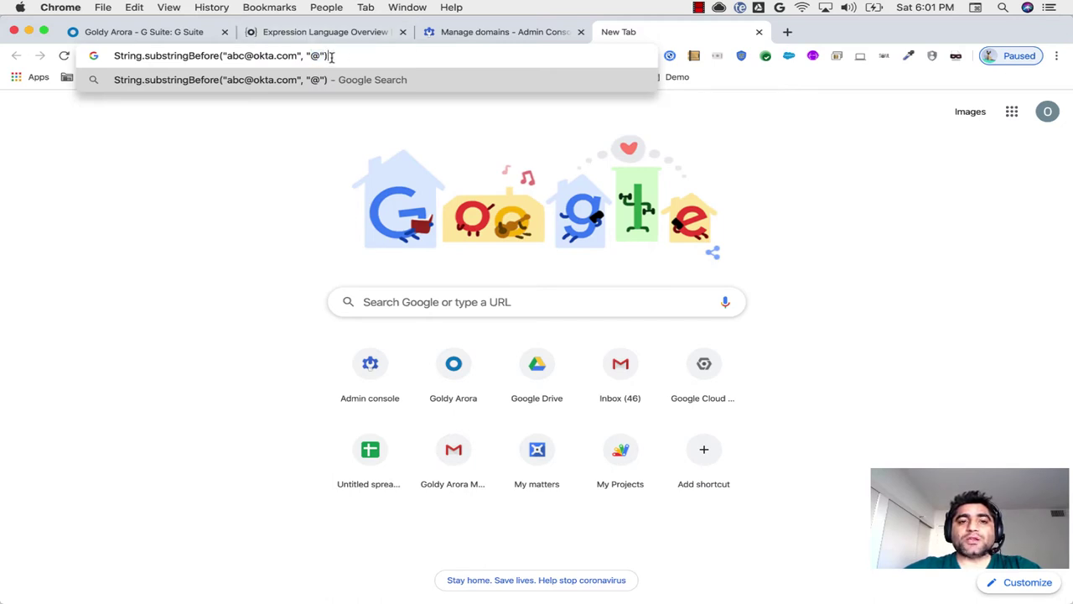
pyautogui.doubleClick(314, 56)
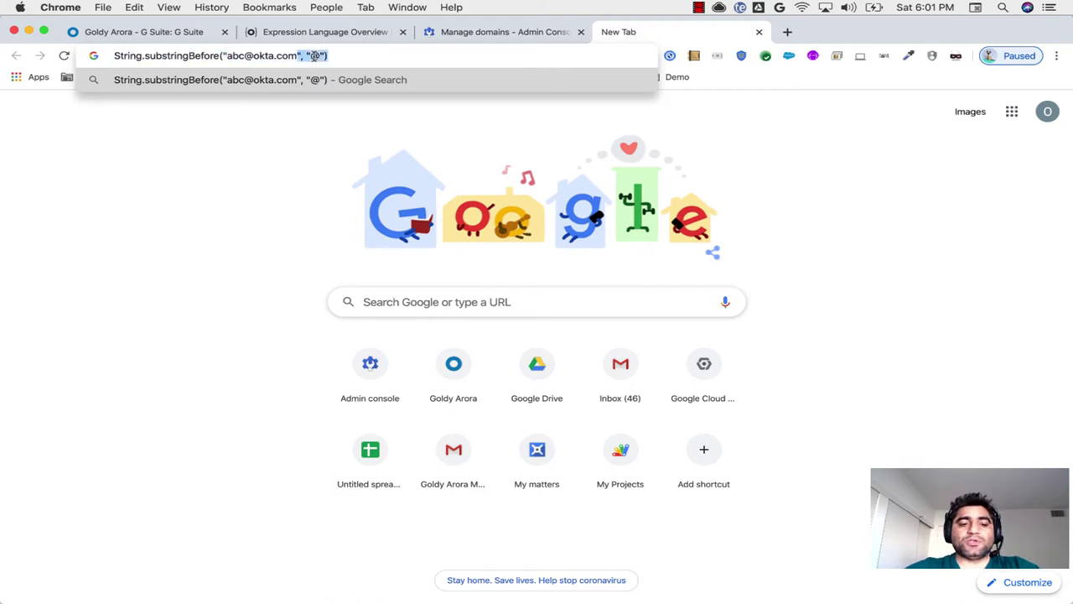
pyautogui.click(175, 33)
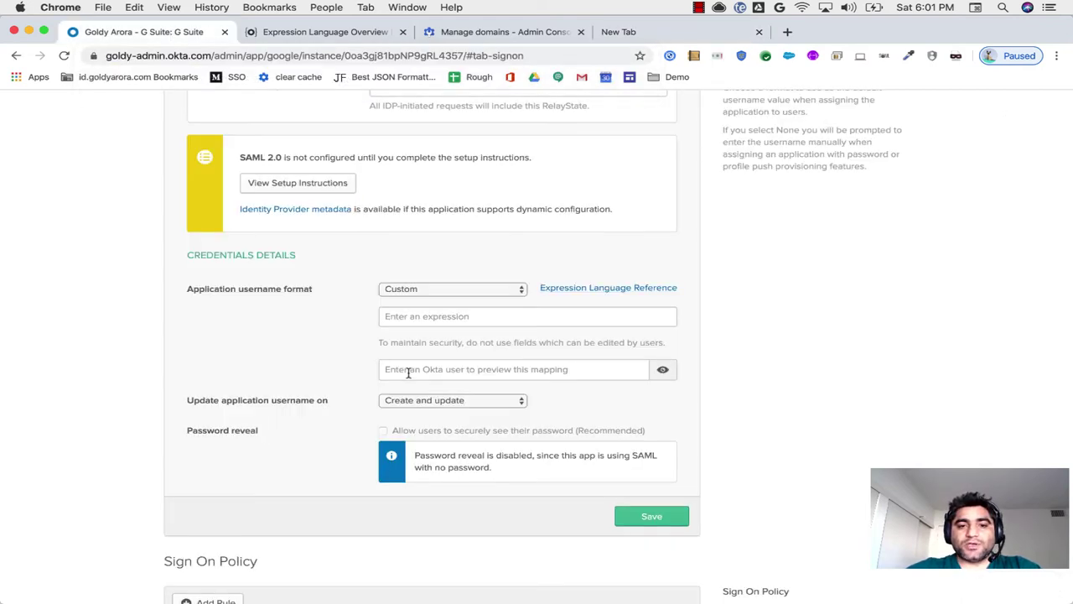
pyautogui.click(414, 310)
pyautogui.press('super+v')
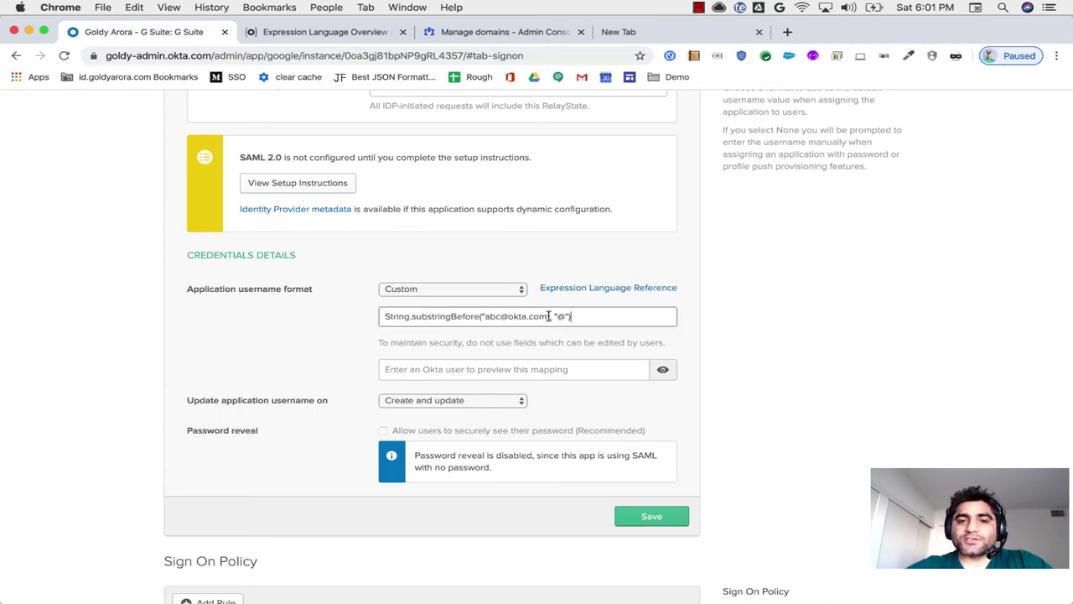
pyautogui.press('BackSpace')
pyautogui.press('BackSpace')
pyautogui.press('BackSpace')
pyautogui.press('BackSpace')
pyautogui.press('BackSpace')
pyautogui.press('BackSpace')
pyautogui.press('BackSpace')
pyautogui.press('BackSpace')
pyautogui.press('BackSpace')
pyautogui.press('BackSpace')
pyautogui.press('BackSpace')
pyautogui.press('BackSpace')
pyautogui.press('BackSpace')
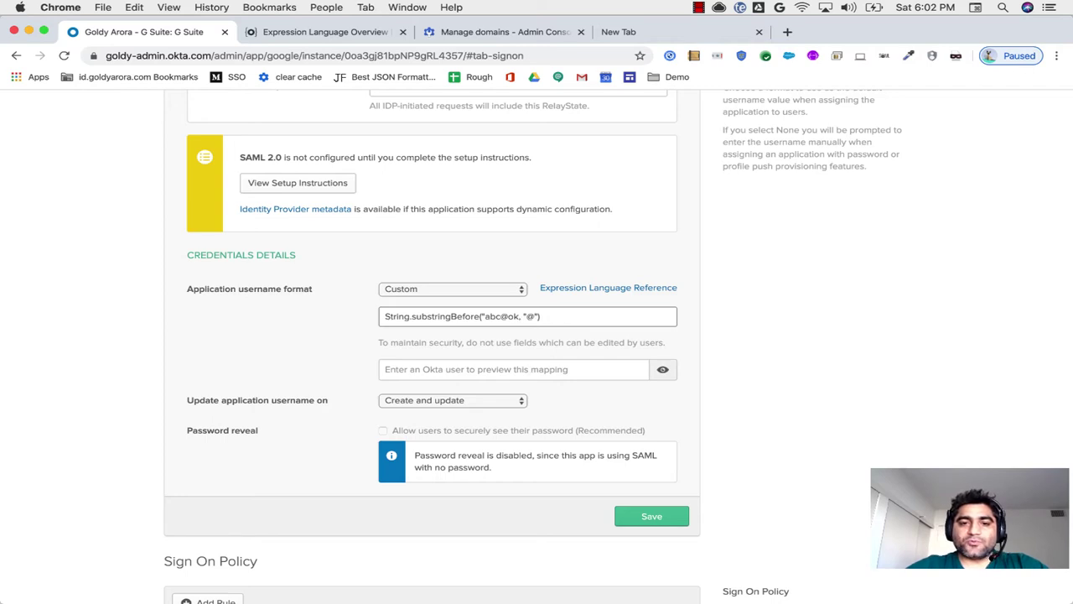
pyautogui.press('BackSpace')
pyautogui.write('user.email')
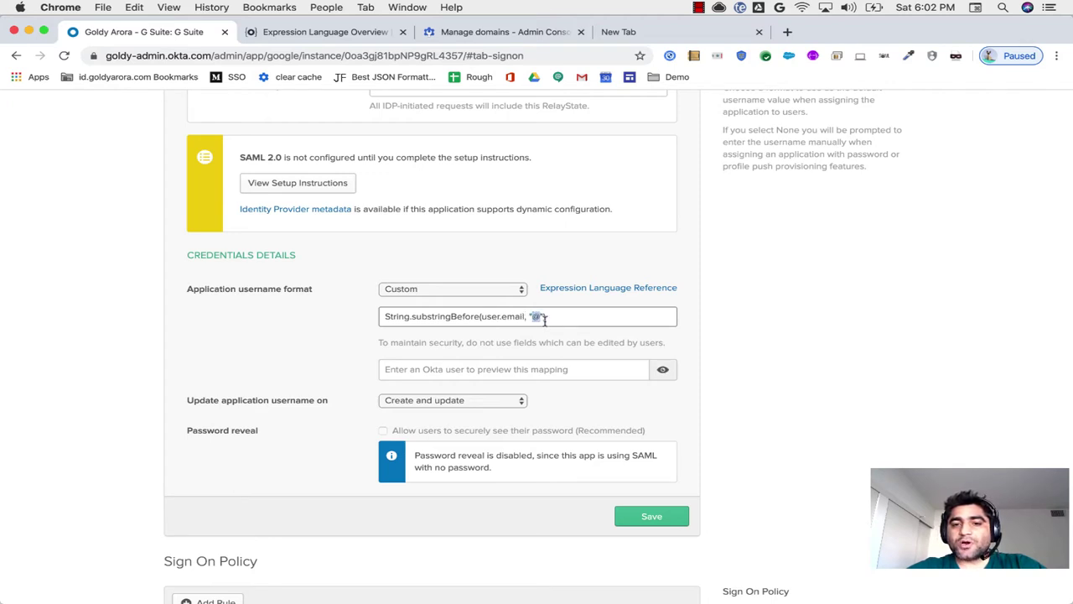
pyautogui.click(564, 322)
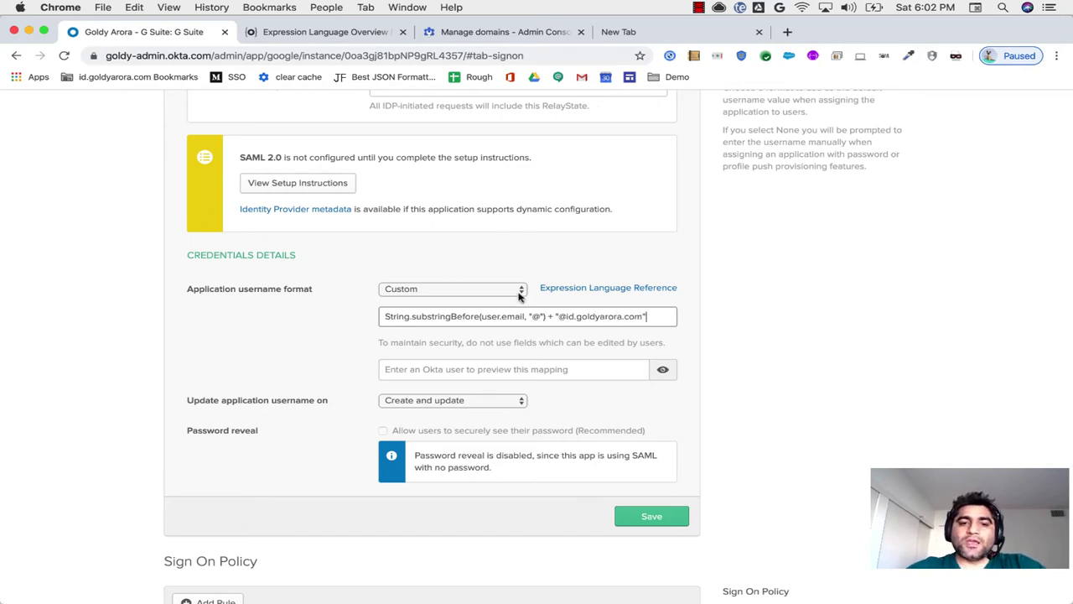
pyautogui.click(421, 370)
# Step: Preview the username for Test User Created Via Okta and keep 'Create and update' as the update setting
pyautogui.write('test 2')
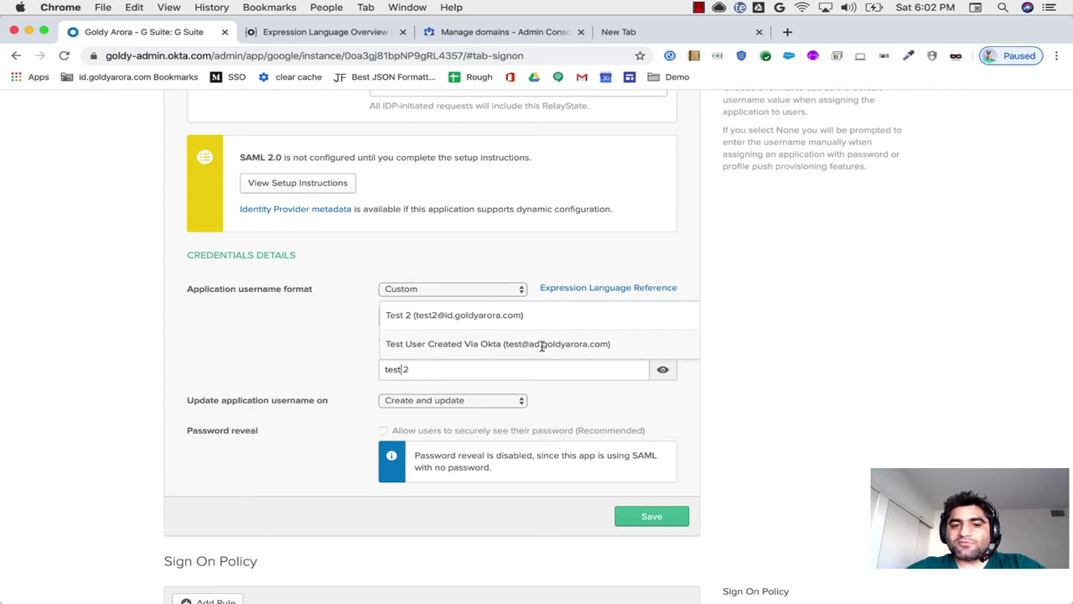
pyautogui.click(543, 344)
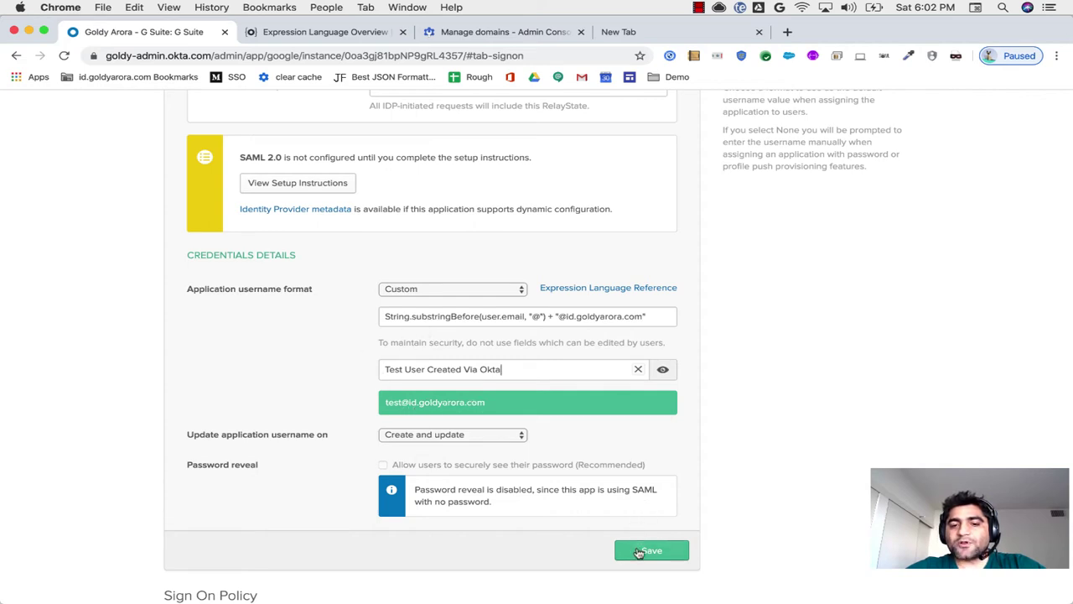
pyautogui.click(501, 435)
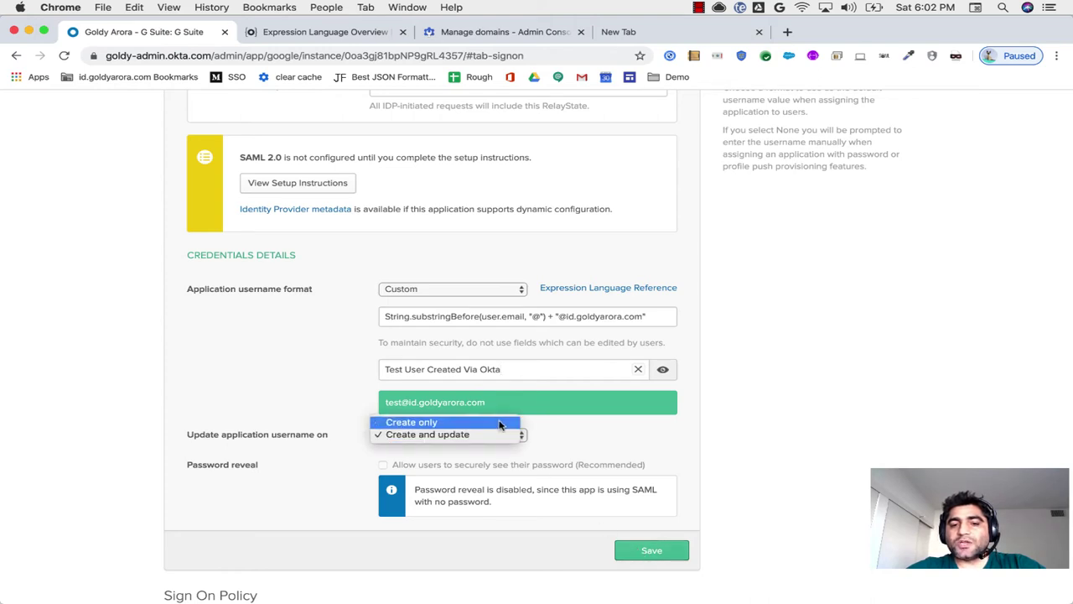
pyautogui.click(500, 434)
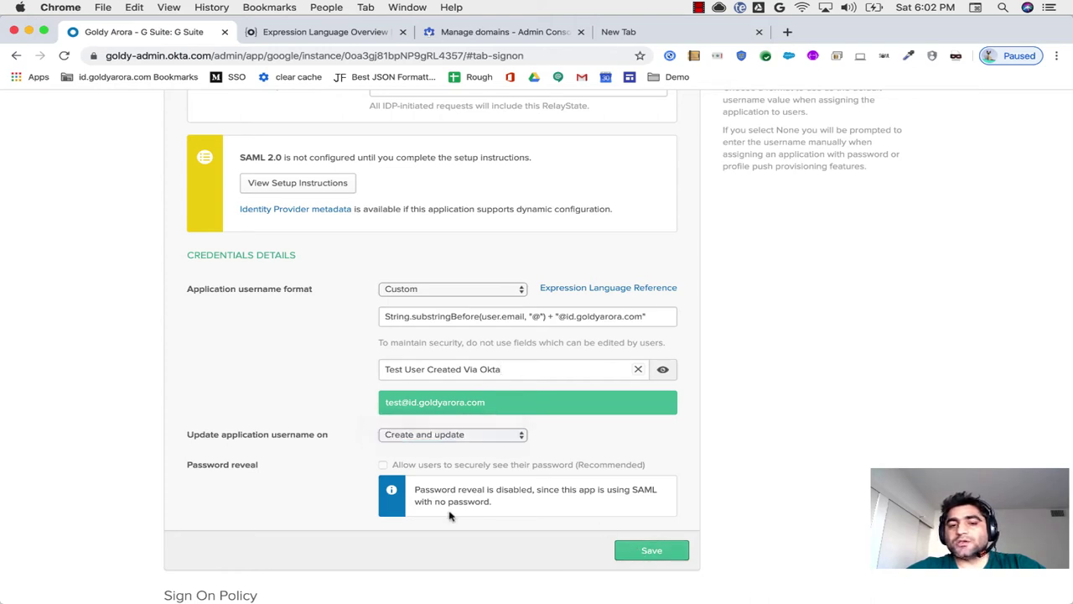
# Step: Save the G Suite sign-on settings and start assigning the app to people
pyautogui.click(654, 554)
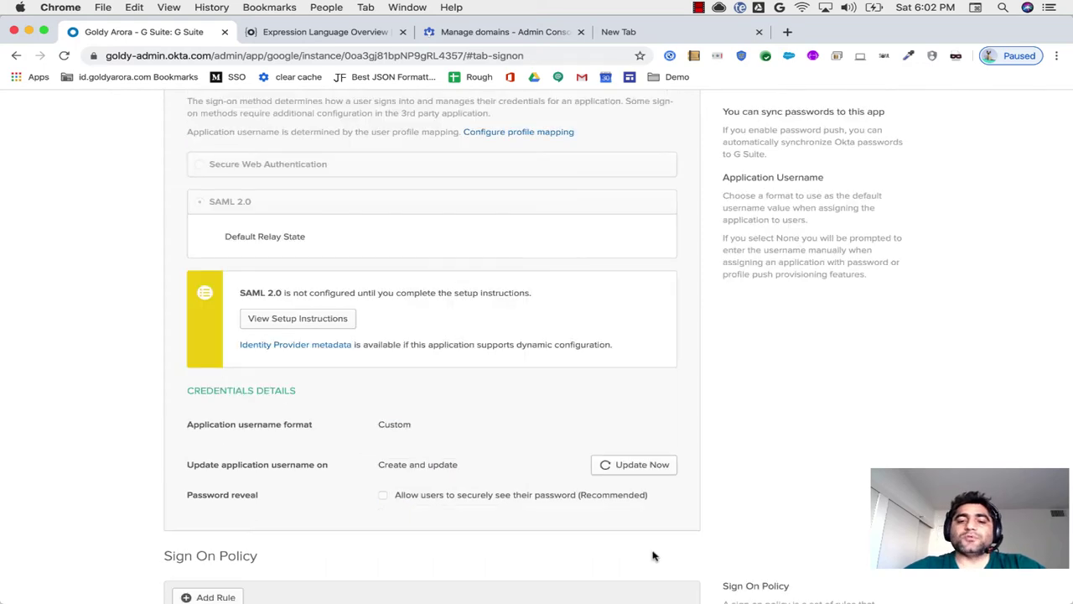
pyautogui.scroll(-1, 379, 309)
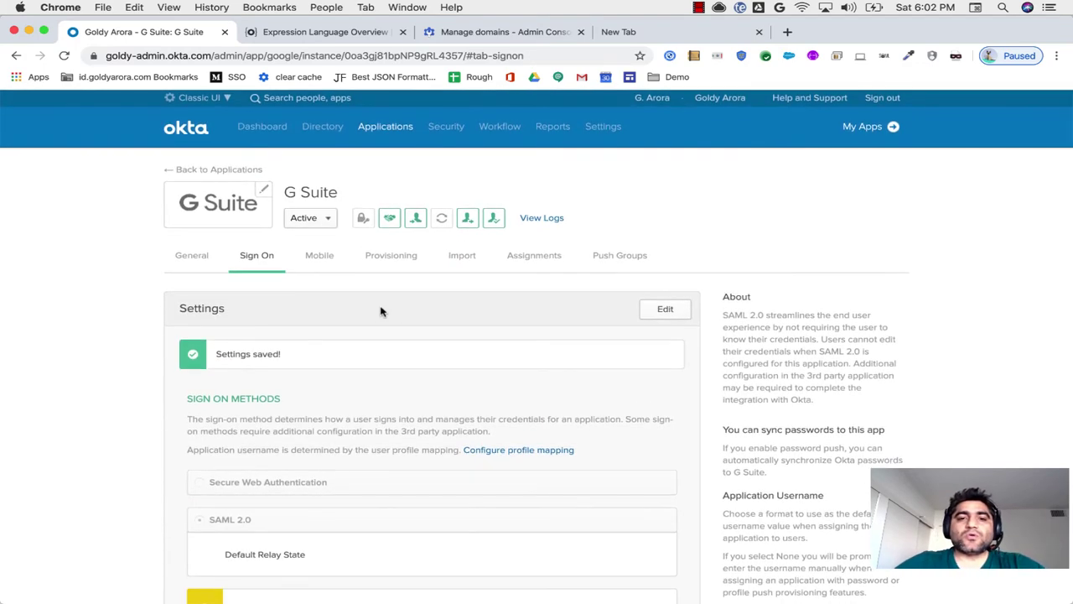
pyautogui.click(515, 257)
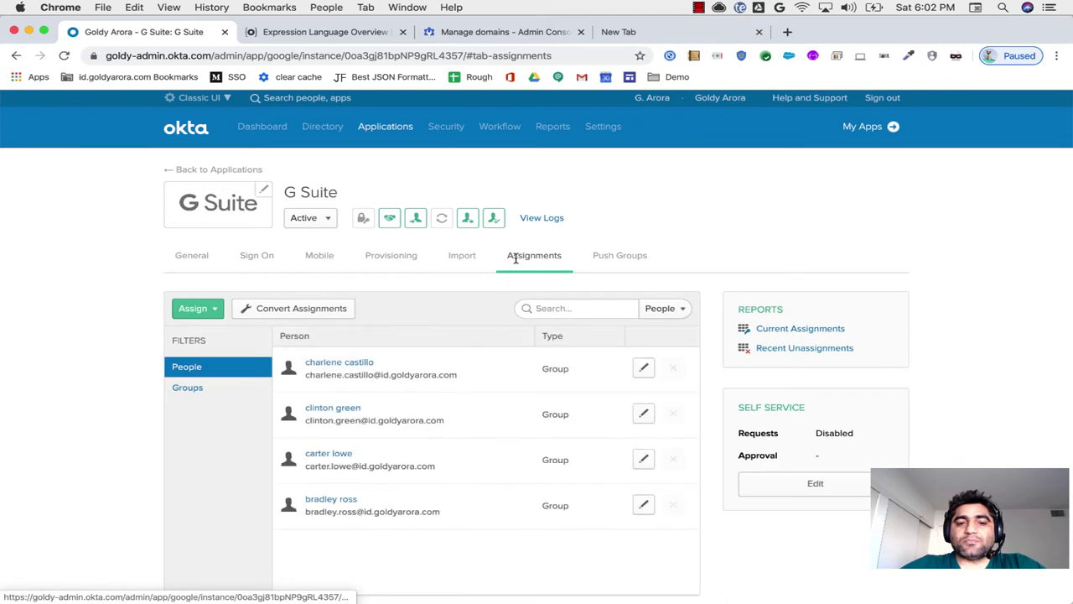
pyautogui.click(219, 312)
pyautogui.click(215, 333)
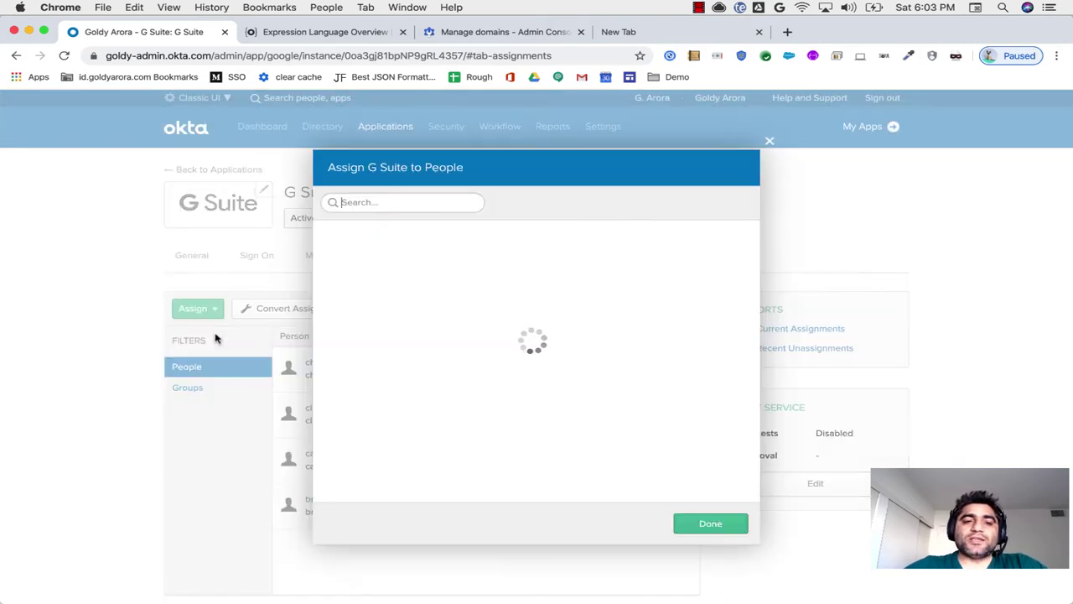
# Step: Assign G Suite to Test User Created Via Okta with its id.goldyarora.com username
pyautogui.write('test')
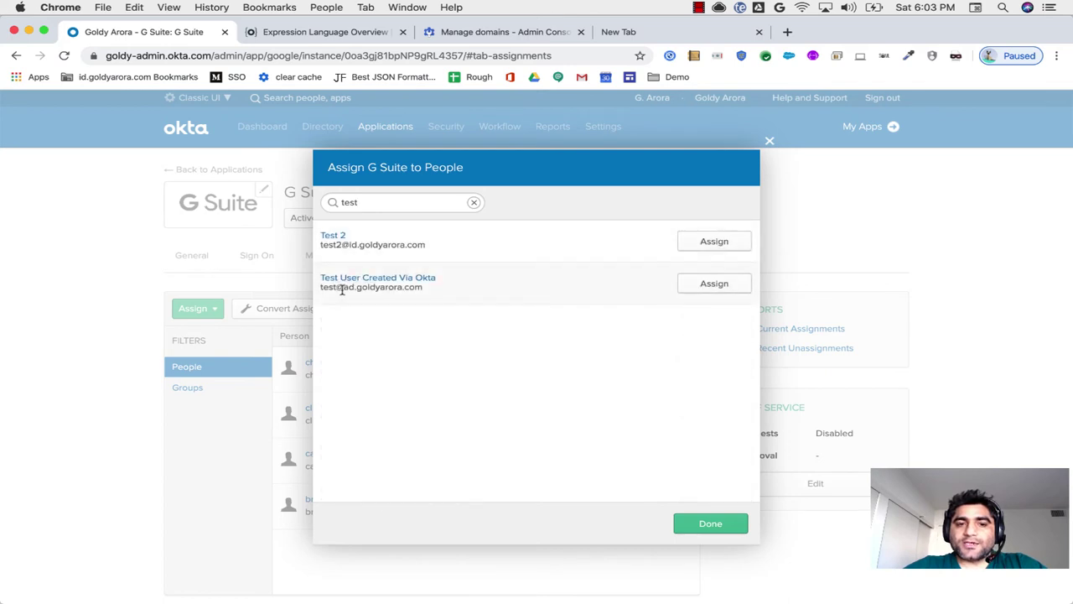
pyautogui.moveTo(342, 288); pyautogui.dragTo(422, 293)
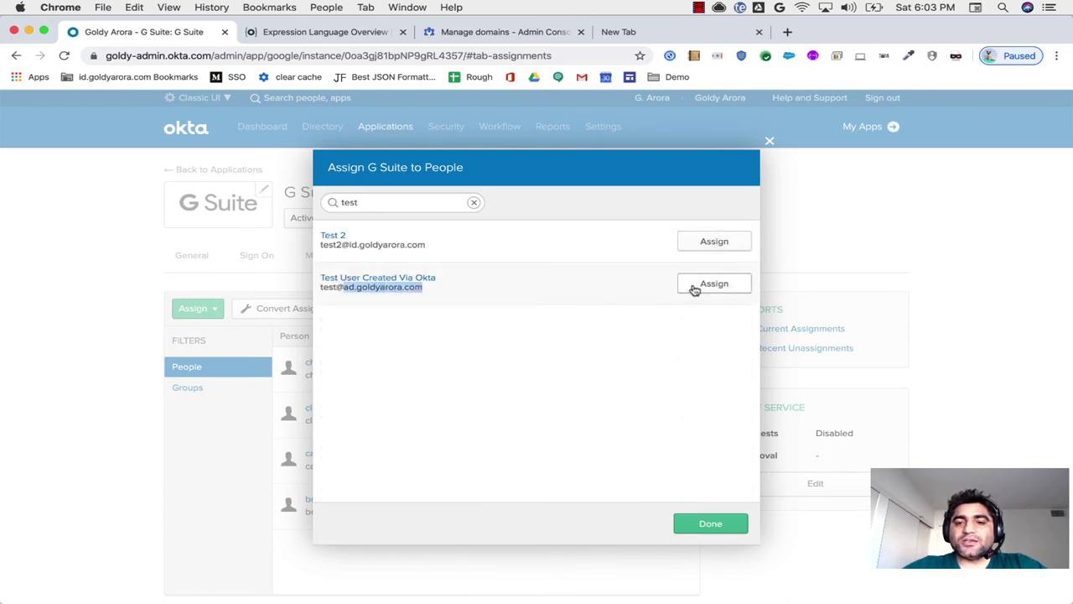
pyautogui.click(714, 283)
pyautogui.tripleClick(529, 219)
pyautogui.click(440, 284)
pyautogui.click(600, 525)
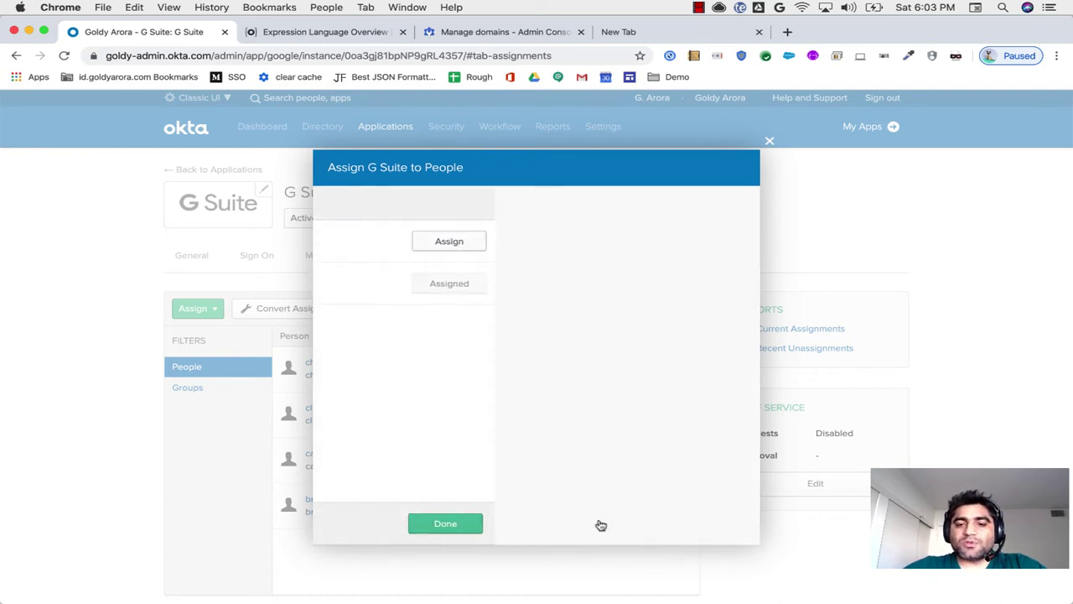
pyautogui.press('Escape')
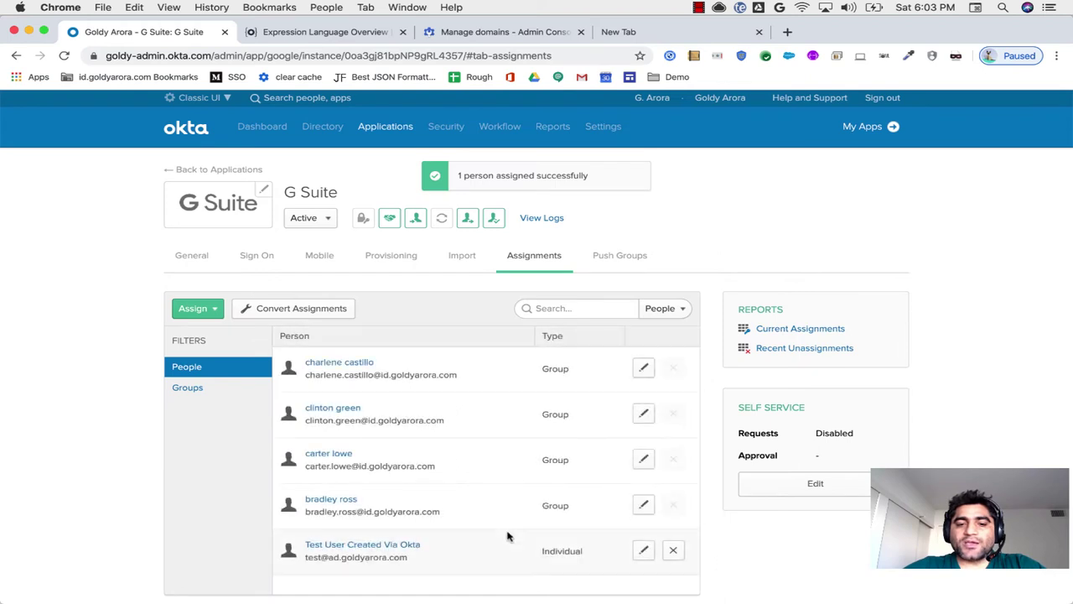
pyautogui.scroll(-3, 507, 537)
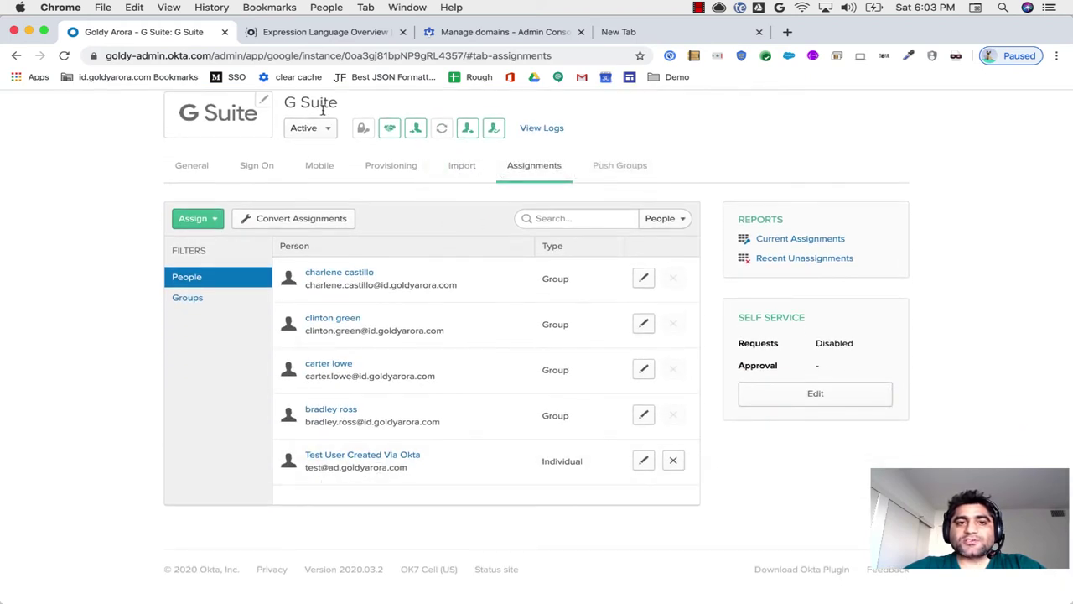
# Step: Replace the Google Admin search with 'test' to find the test user's account
pyautogui.click(461, 38)
pyautogui.click(335, 113)
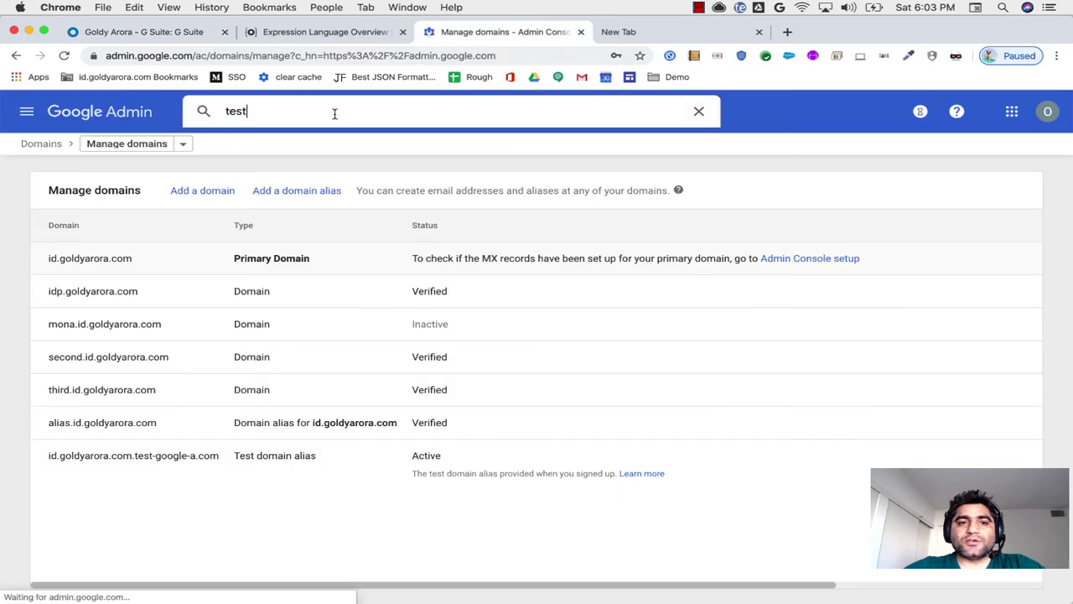
pyautogui.press('super+a')
pyautogui.press('BackSpace')
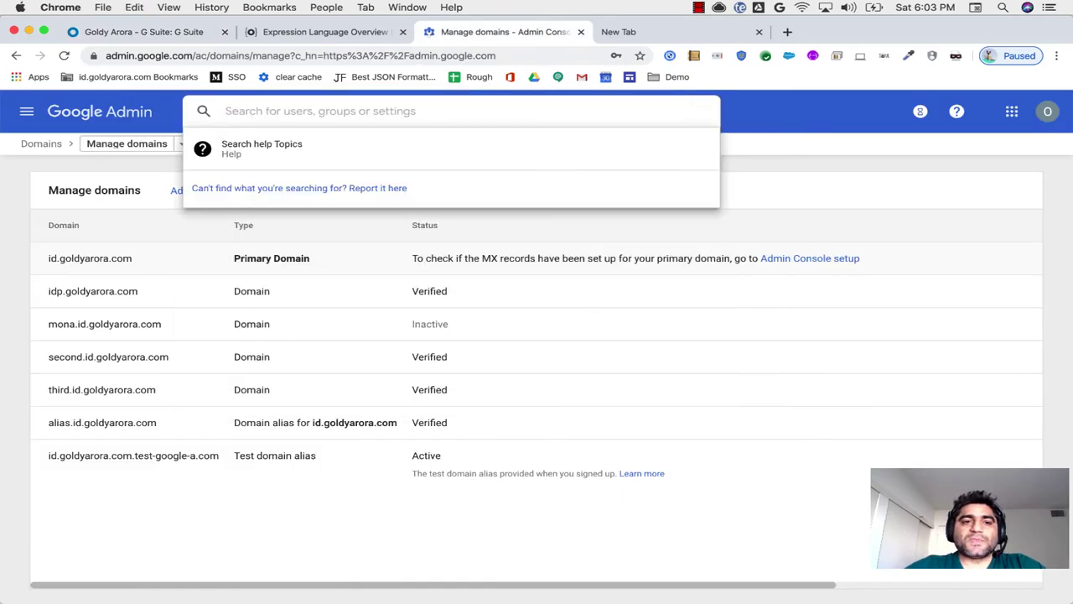
pyautogui.write('test')
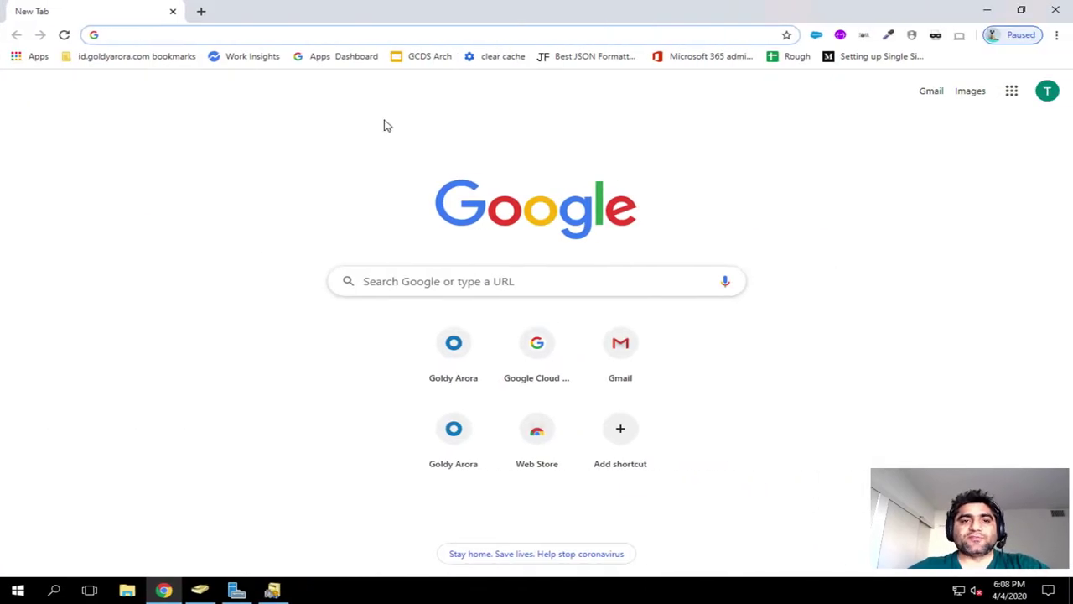
# Step: Open sso.goldyarora.com and change the login email to the test user's ad.goldyarora.com address
pyautogui.write('sso')
pyautogui.press('Return')
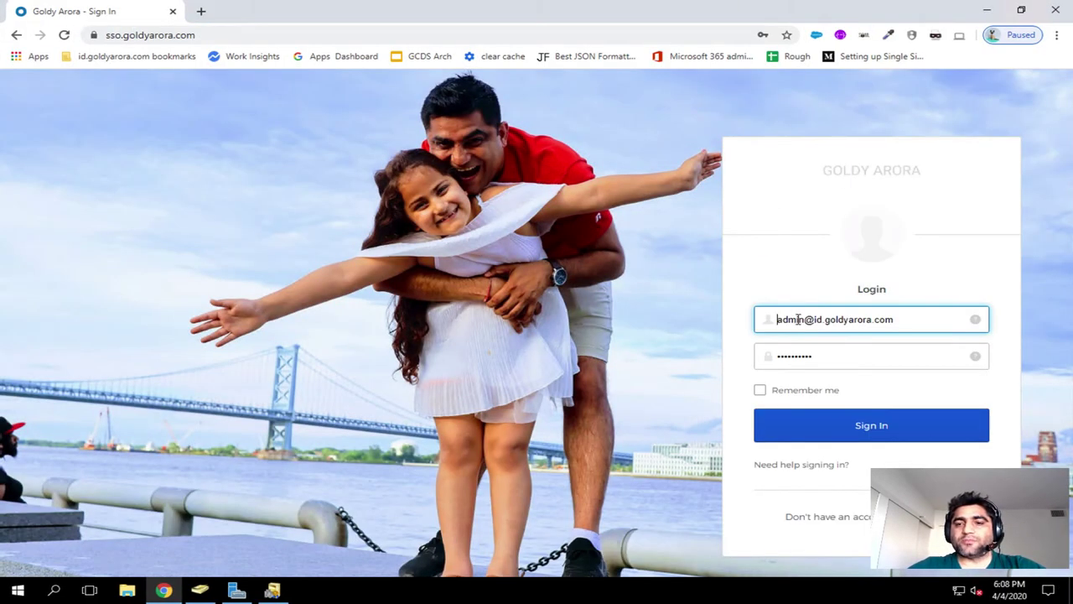
pyautogui.click(799, 320)
pyautogui.tripleClick(799, 320)
pyautogui.click(810, 320)
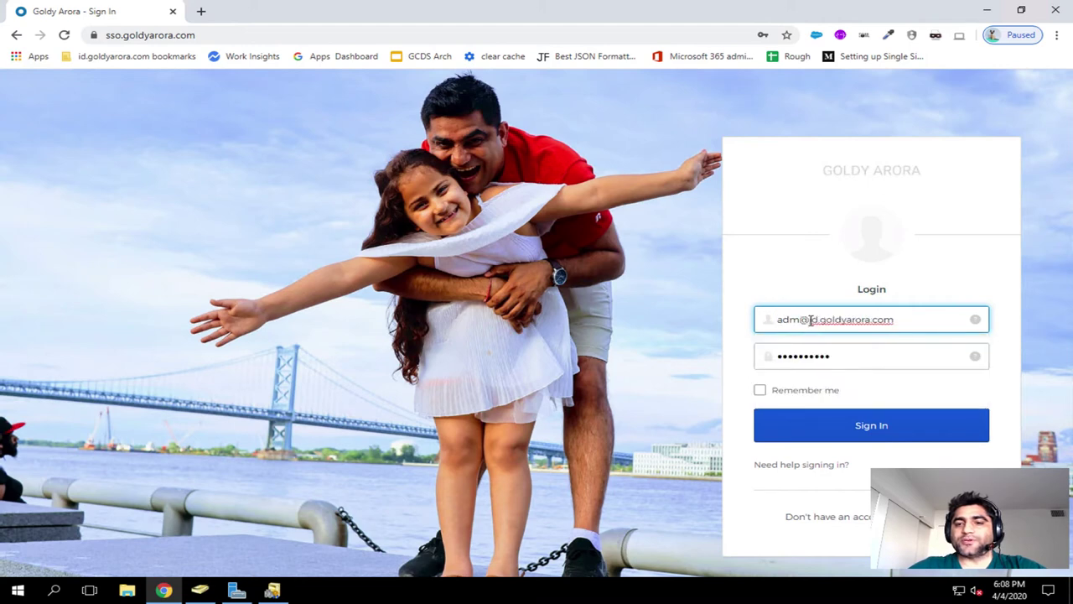
pyautogui.press('BackSpace')
pyautogui.press('BackSpace')
pyautogui.press('BackSpace')
pyautogui.press('BackSpace')
pyautogui.press('BackSpace')
pyautogui.write('test')
pyautogui.click(808, 319)
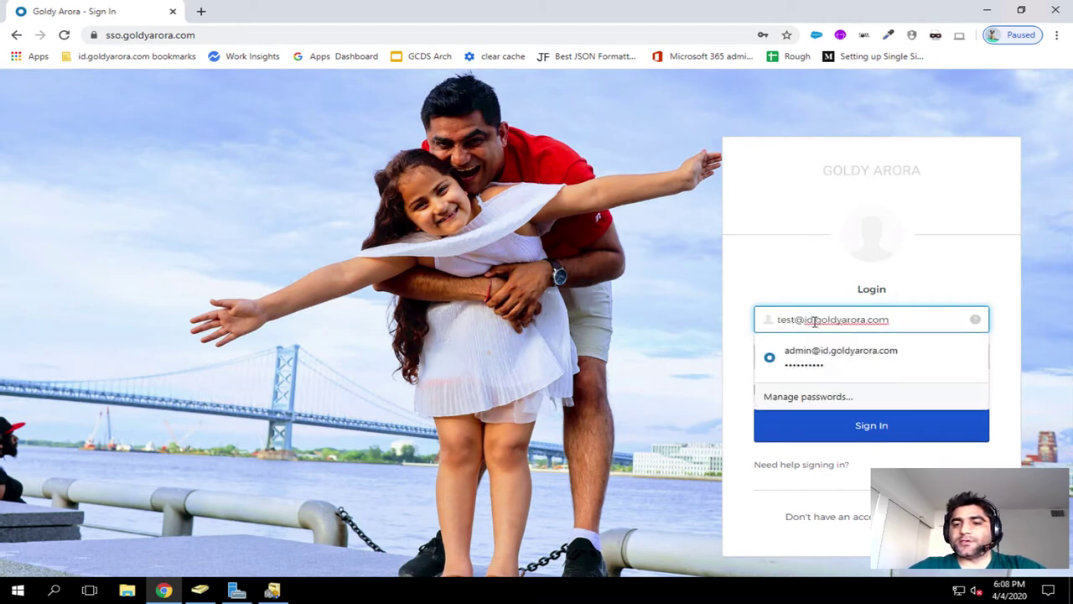
pyautogui.click(813, 321)
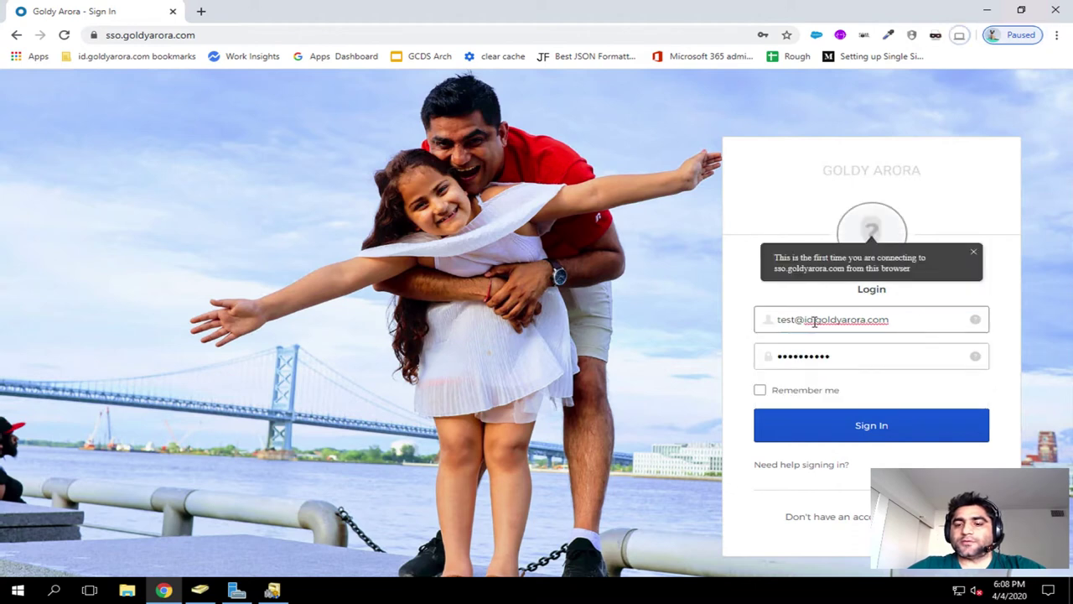
pyautogui.click(810, 323)
pyautogui.press('BackSpace')
pyautogui.write('a')
# Step: Enter the test user's password, sign in, and dismiss Chrome's save-password prompt
pyautogui.press('Tab')
pyautogui.write('*****')
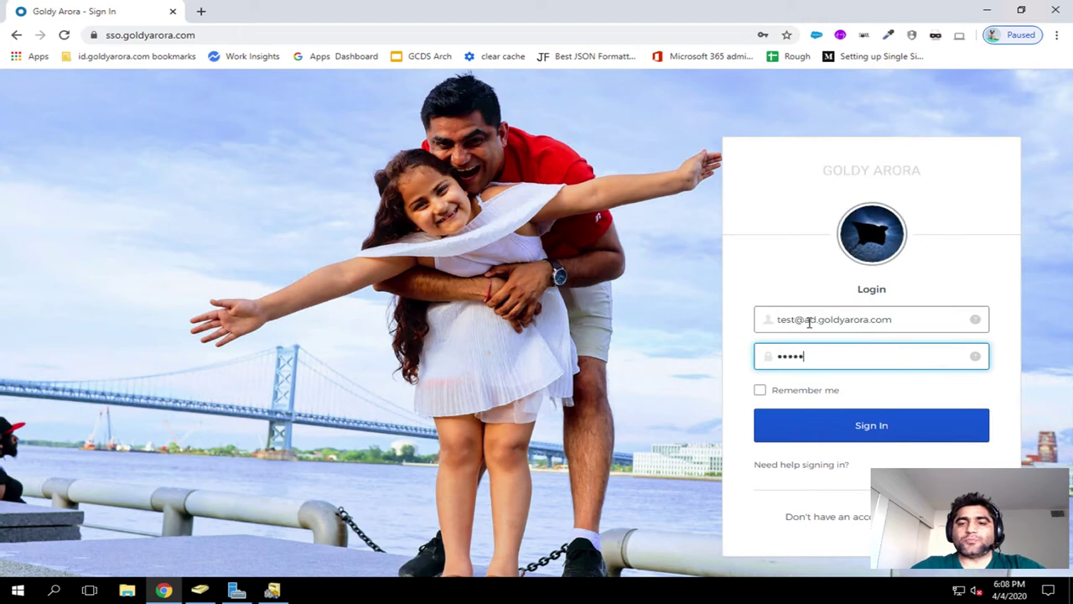
pyautogui.write('****')
pyautogui.press('Return')
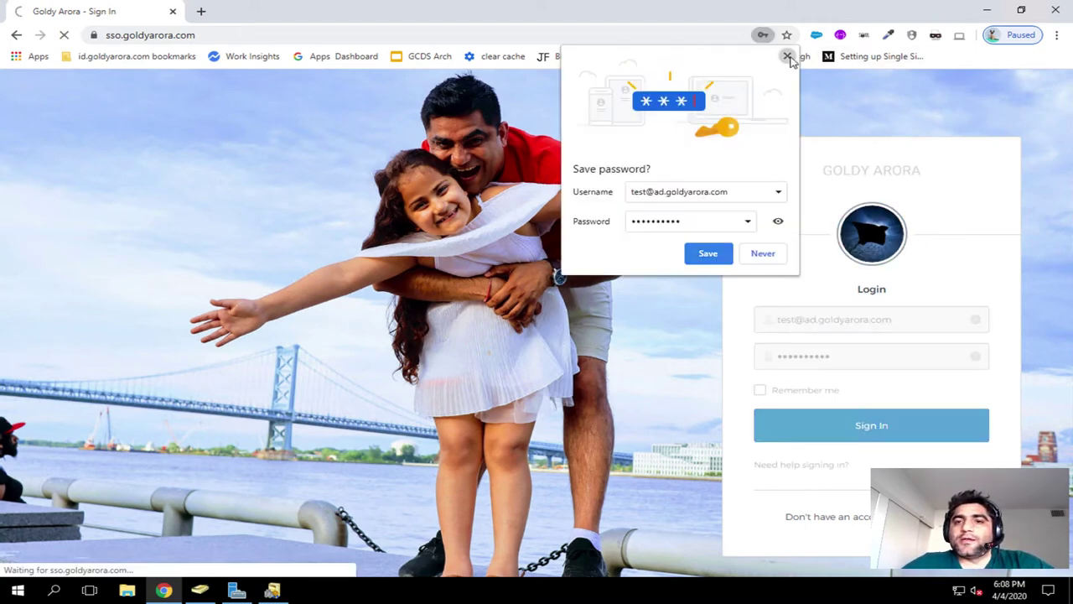
pyautogui.click(789, 56)
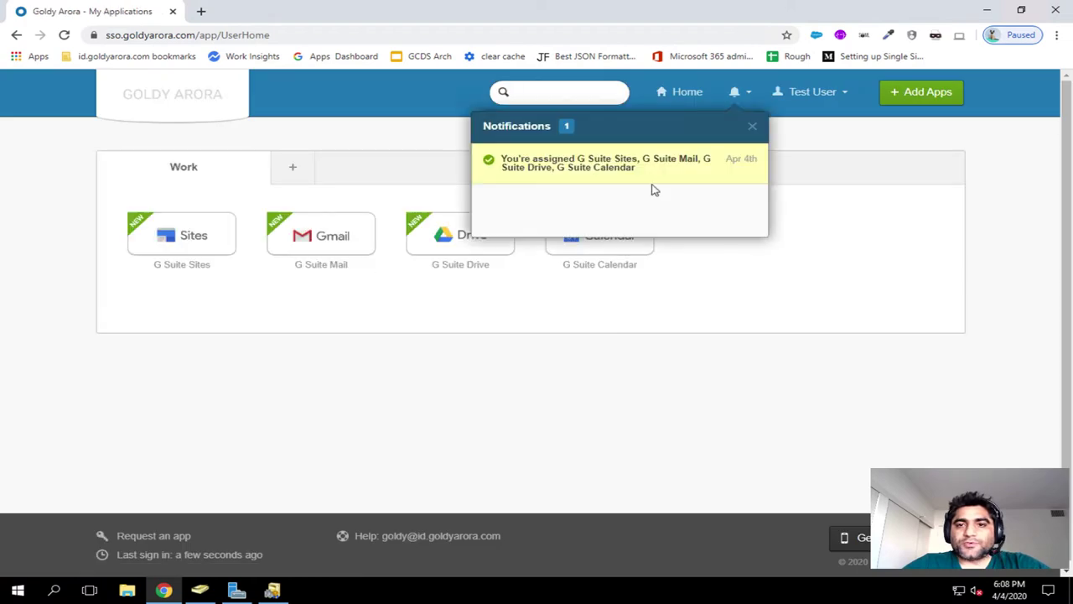
# Step: Launch Gmail as the test user and get past the welcome dialogs to the inbox
pyautogui.click(753, 128)
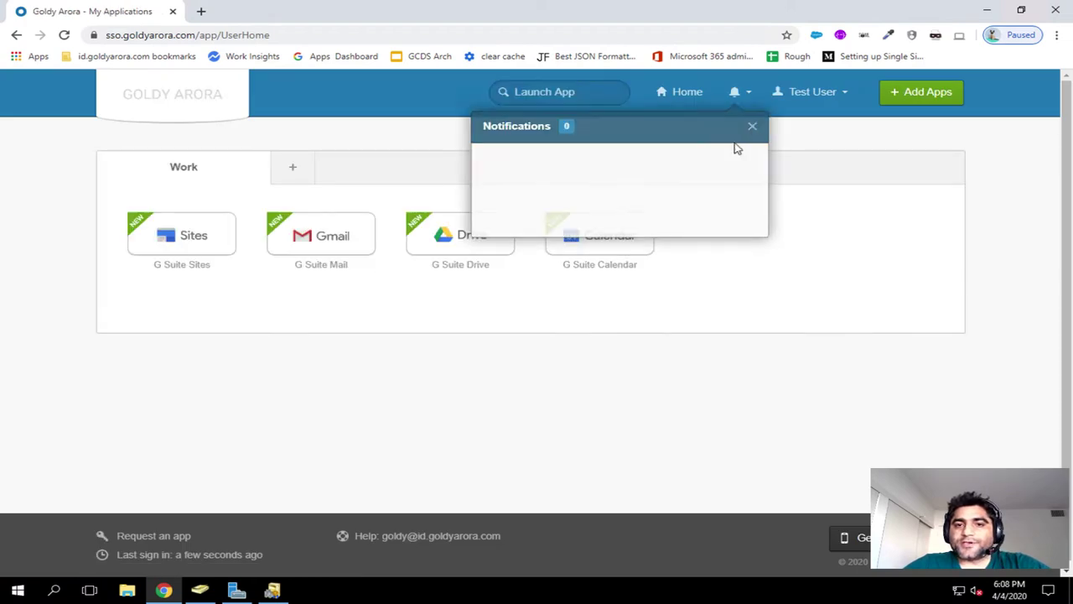
pyautogui.click(305, 245)
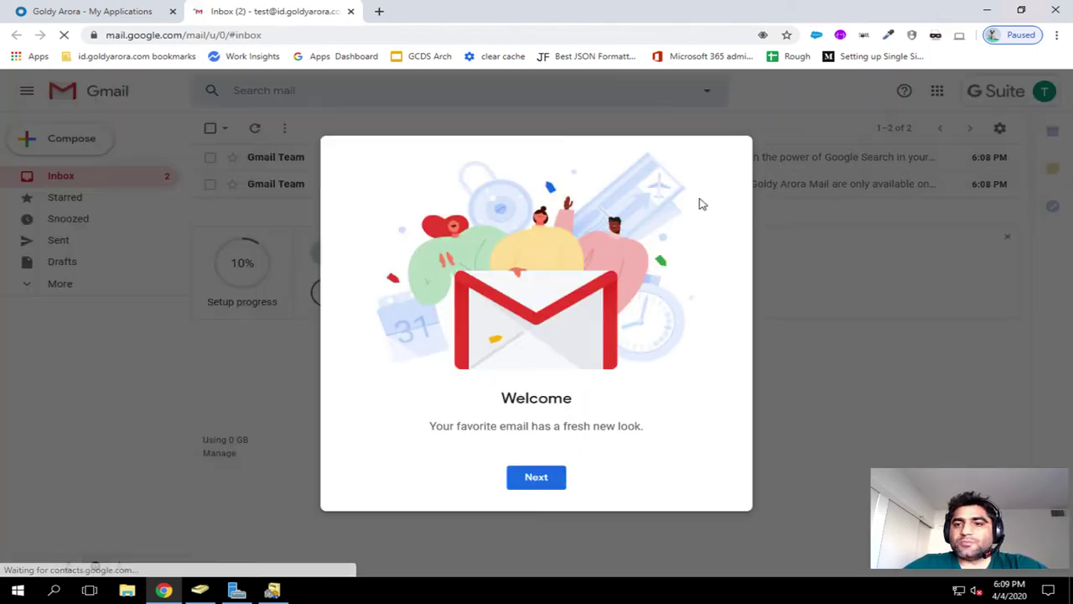
pyautogui.click(537, 476)
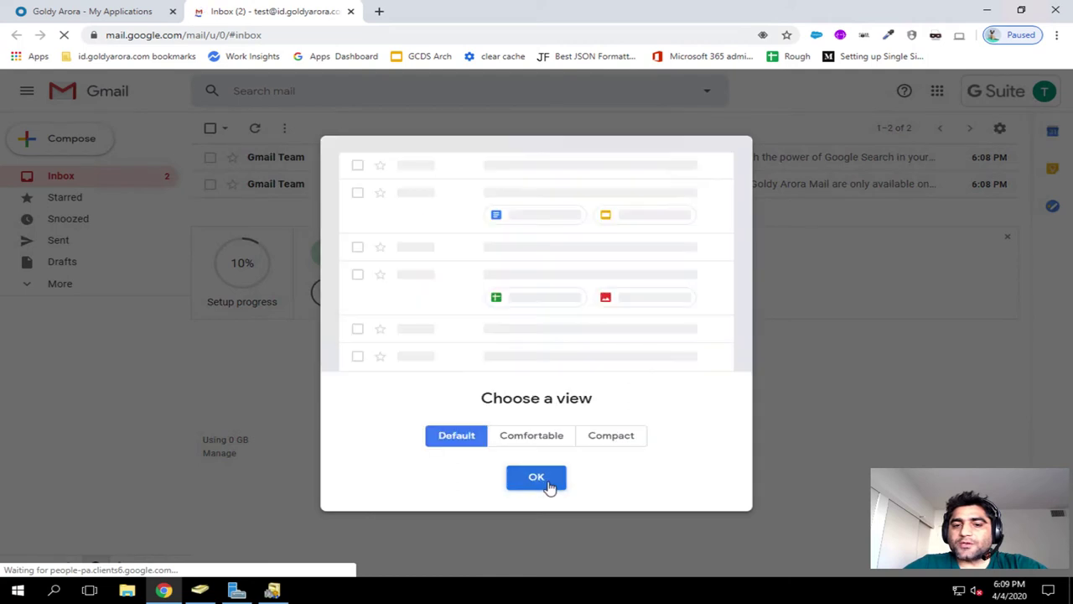
pyautogui.click(538, 478)
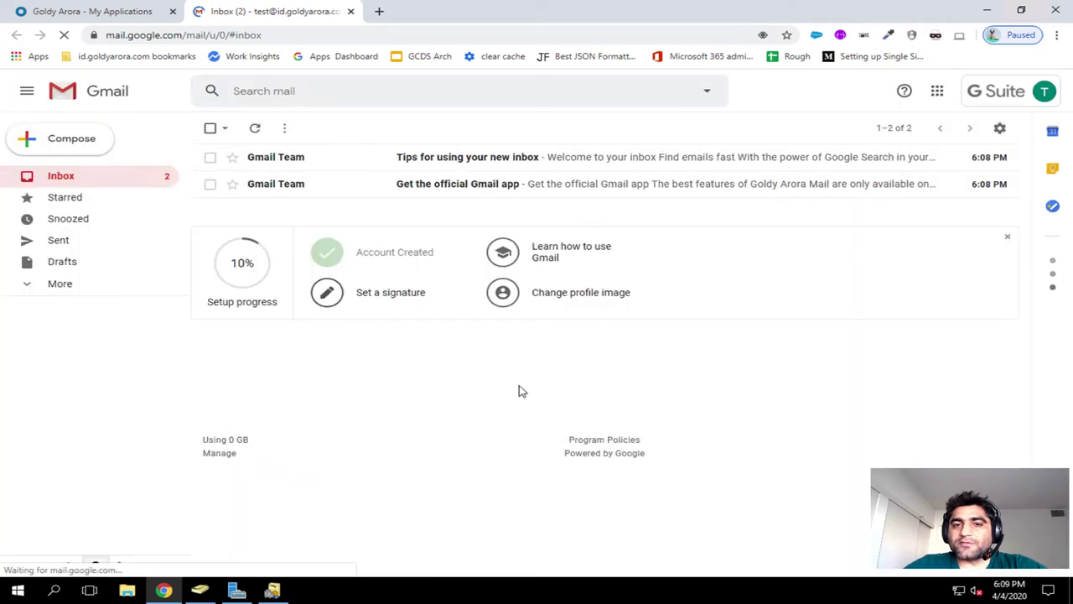
# Step: Confirm the signed-in address is on id.goldyarora.com and dismiss the Zoom for GSuite notice
pyautogui.click(1044, 91)
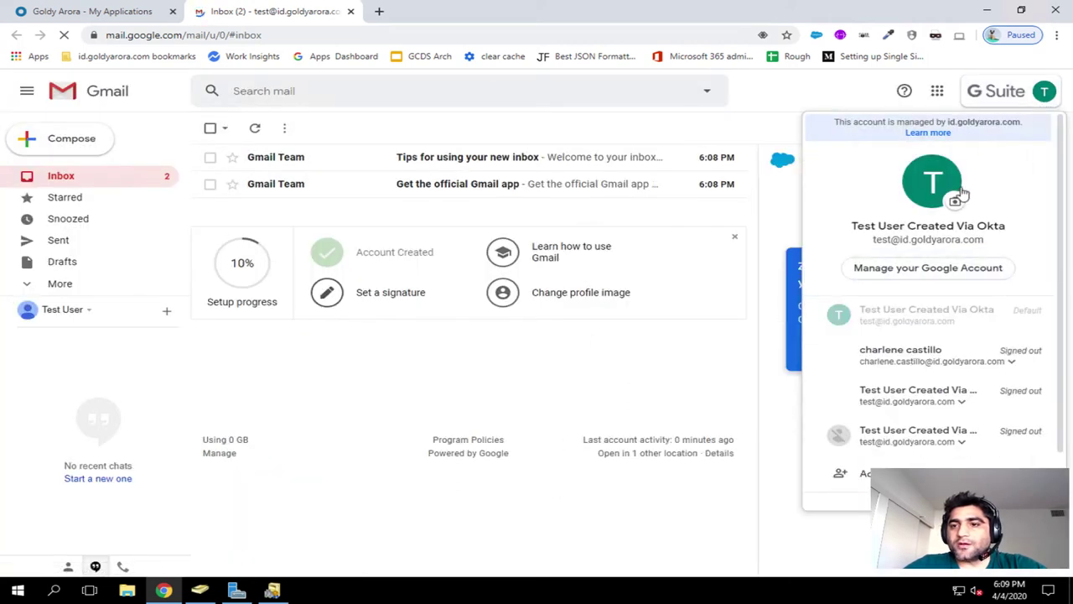
pyautogui.moveTo(899, 241); pyautogui.dragTo(985, 241)
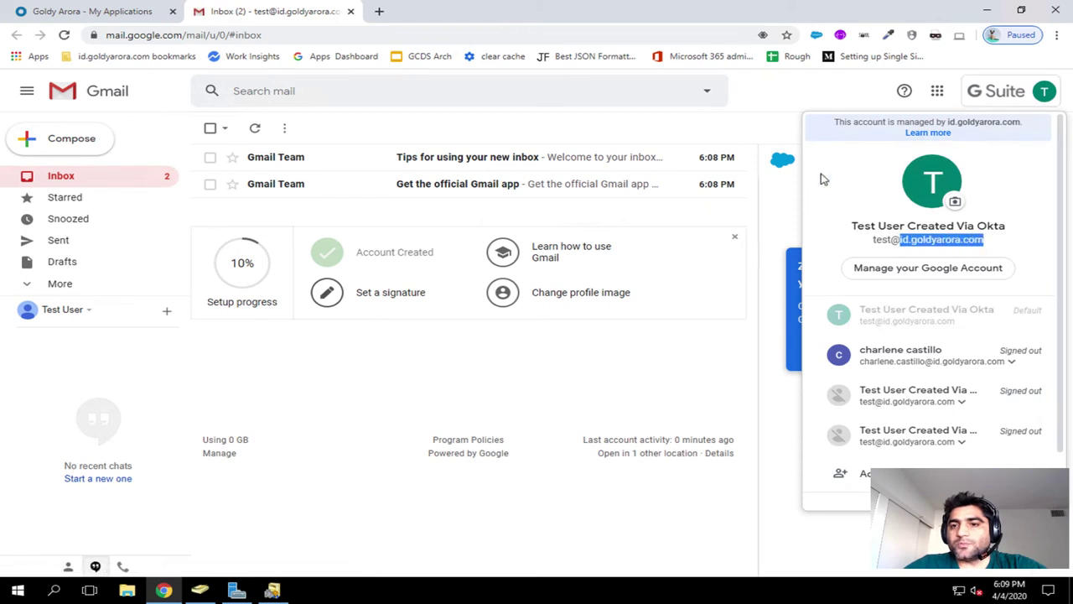
pyautogui.click(815, 99)
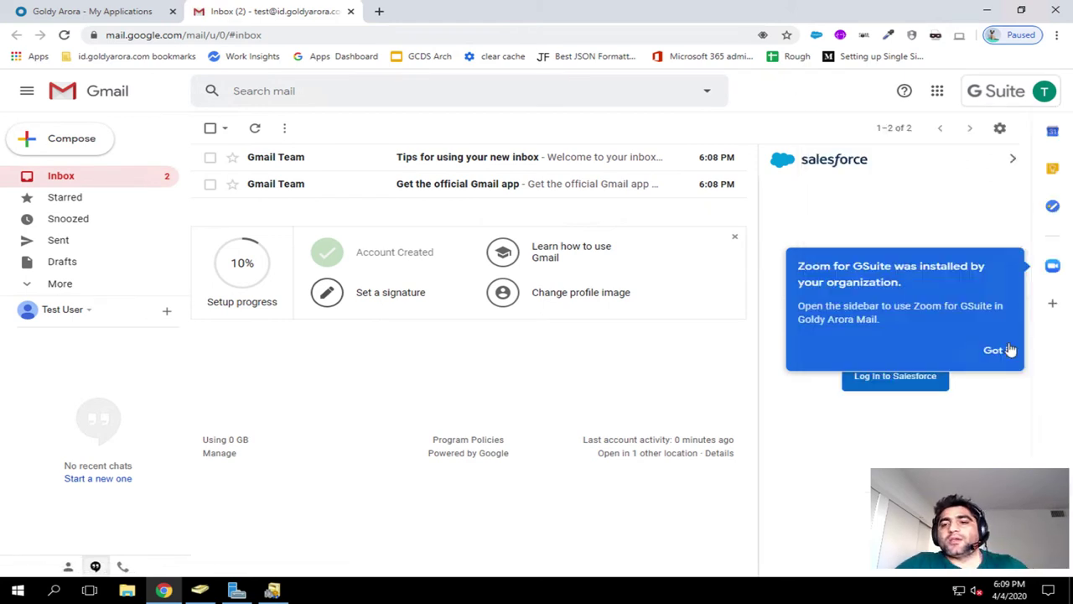
pyautogui.click(1000, 352)
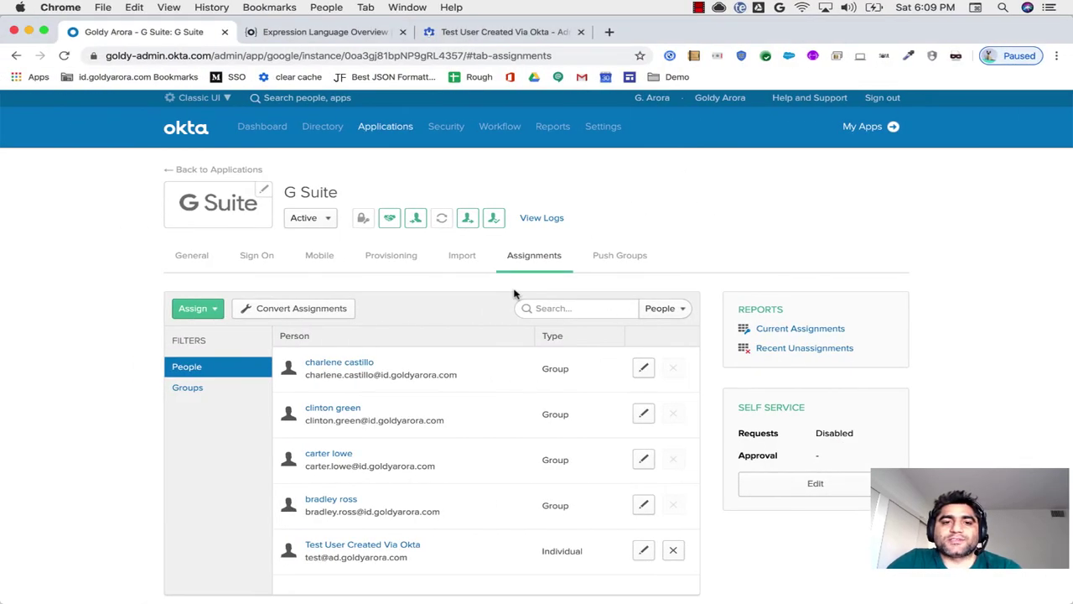
# Step: Search Applications for 'cloud' and open the Google Cloud Platform app
pyautogui.moveTo(386, 126)
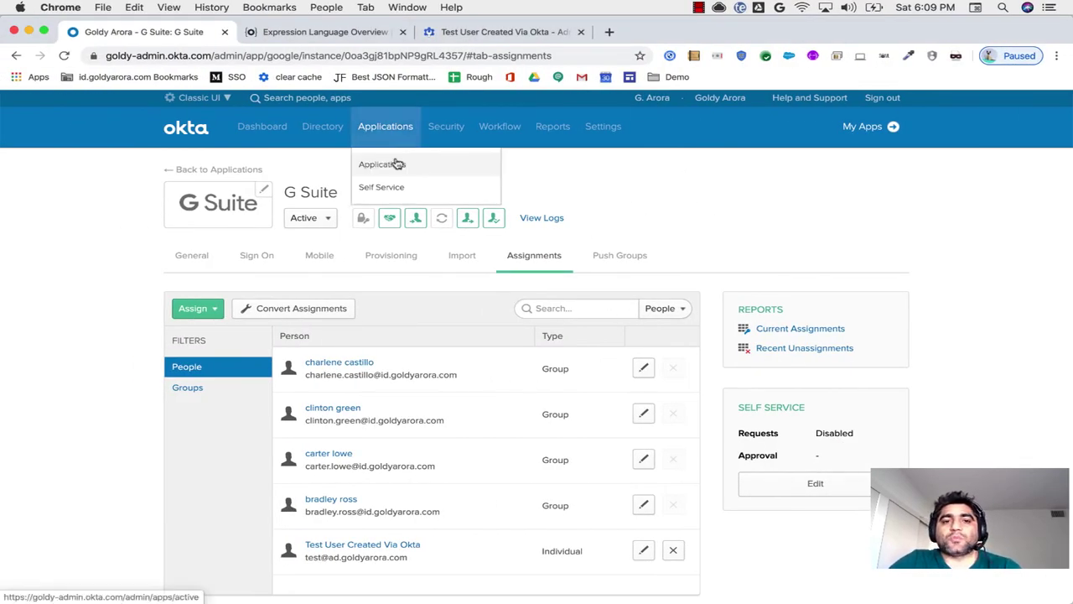
pyautogui.click(396, 165)
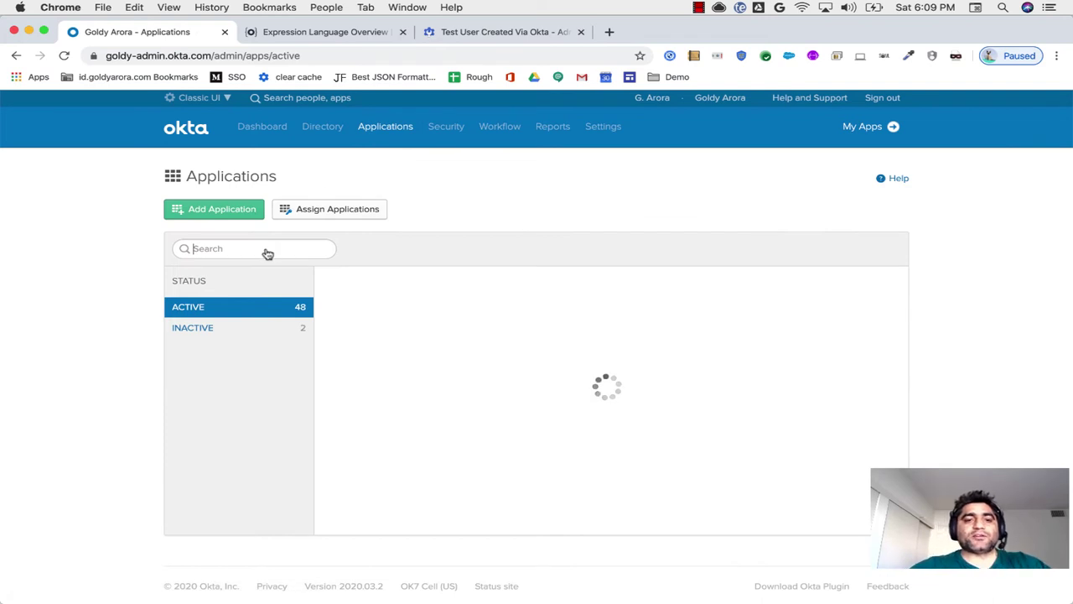
pyautogui.write('cloud')
pyautogui.click(427, 291)
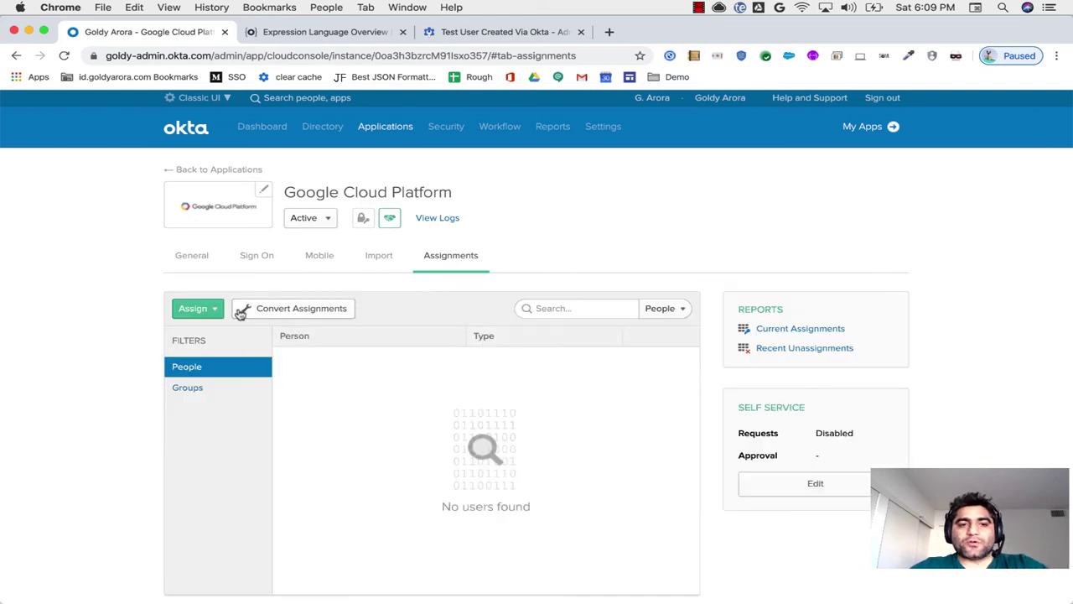
# Step: Search 'test' in Assign to People, then close the dialog without assigning
pyautogui.click(216, 311)
pyautogui.click(214, 328)
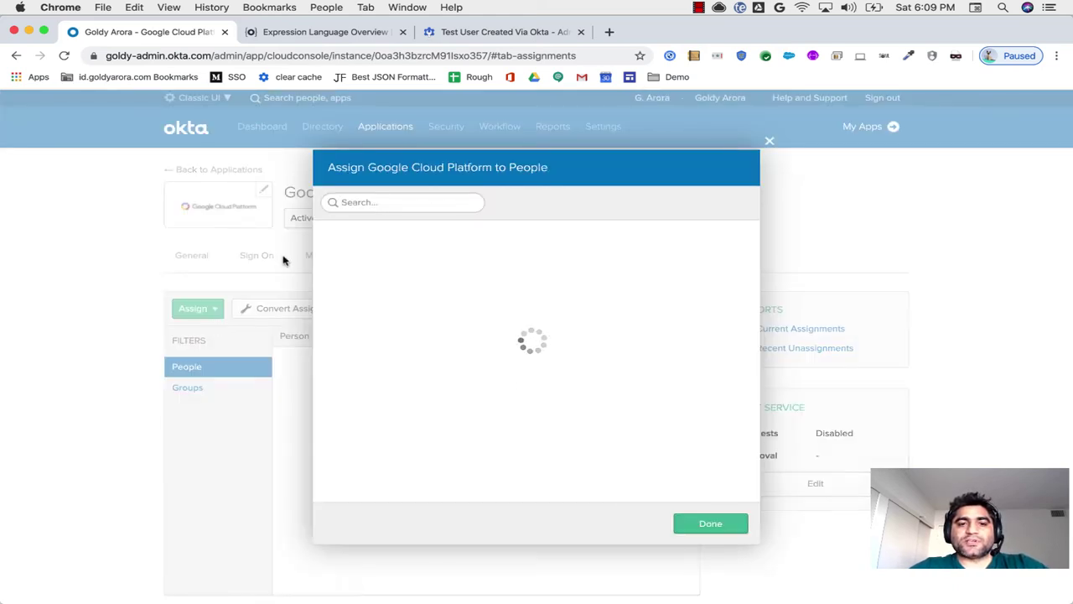
pyautogui.write('test')
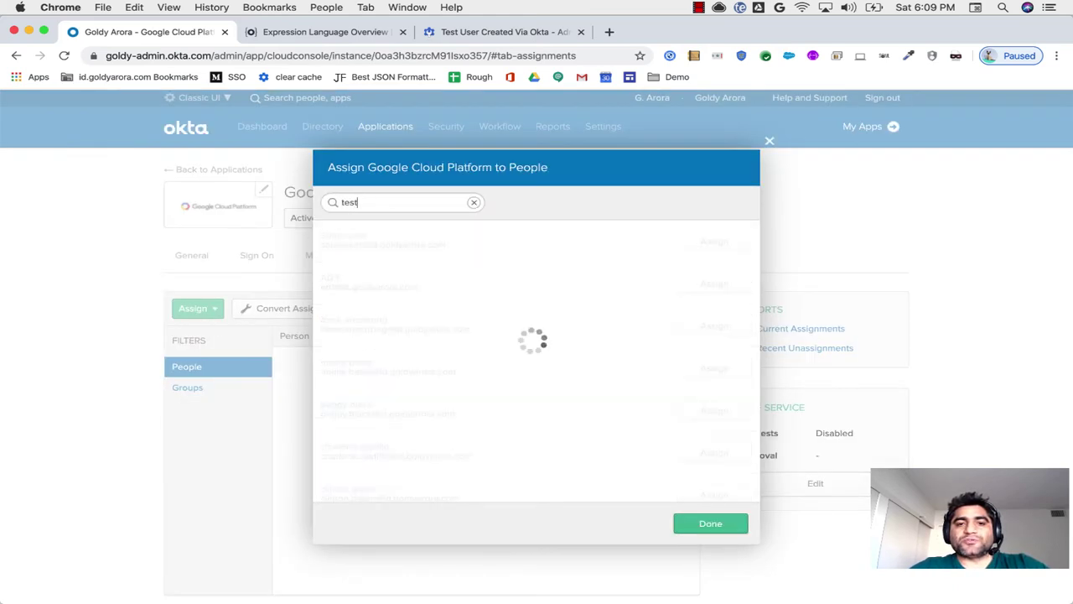
pyautogui.click(741, 523)
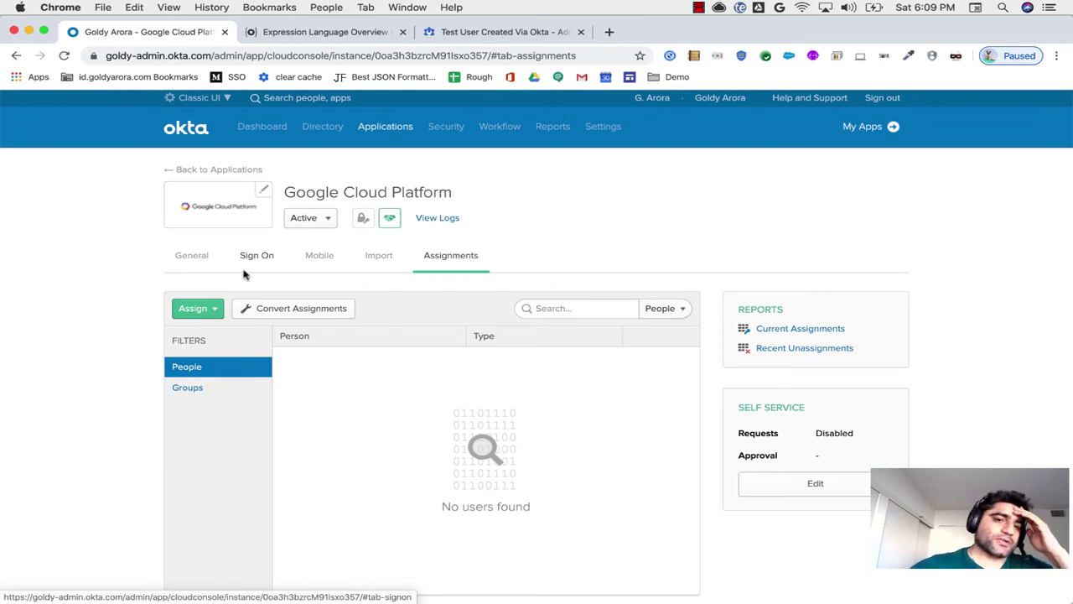
# Step: Assign Google Cloud Platform to the test user with its ad.goldyarora.com username and finish
pyautogui.click(211, 310)
pyautogui.click(214, 335)
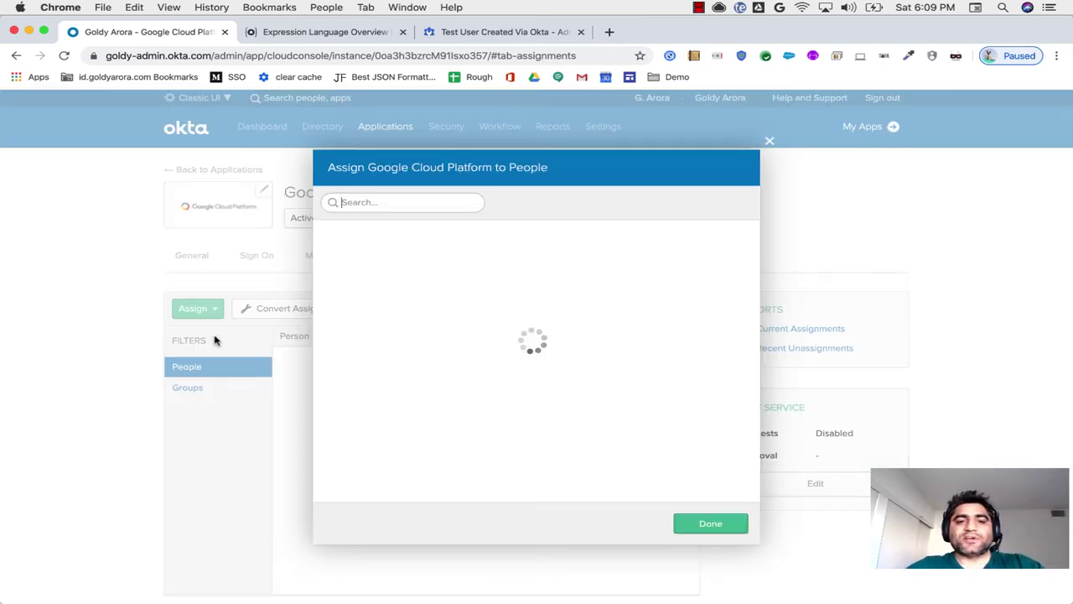
pyautogui.write('test')
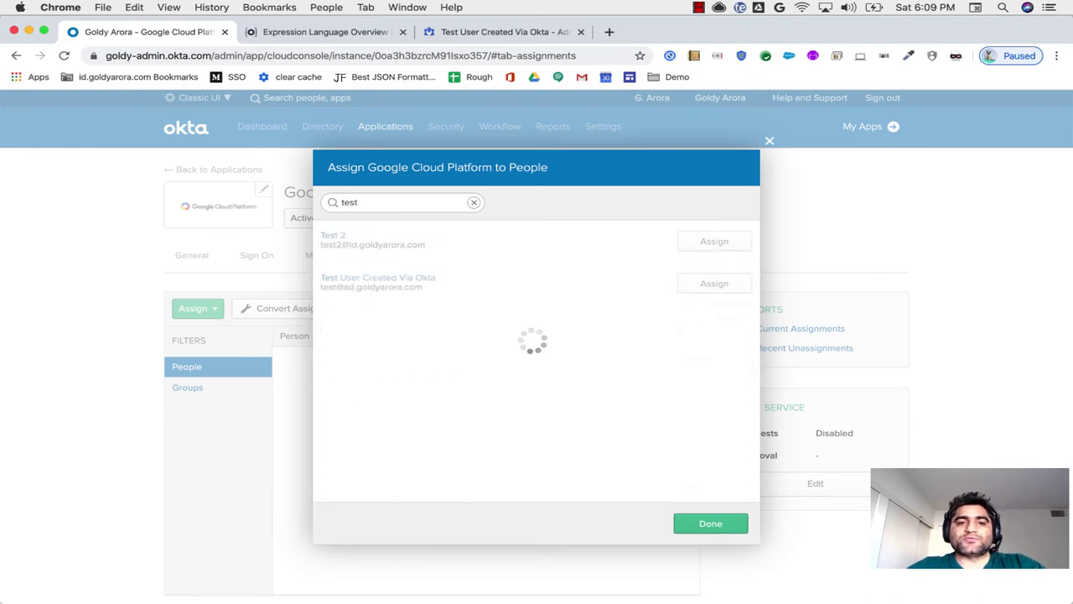
pyautogui.click(700, 287)
pyautogui.tripleClick(525, 222)
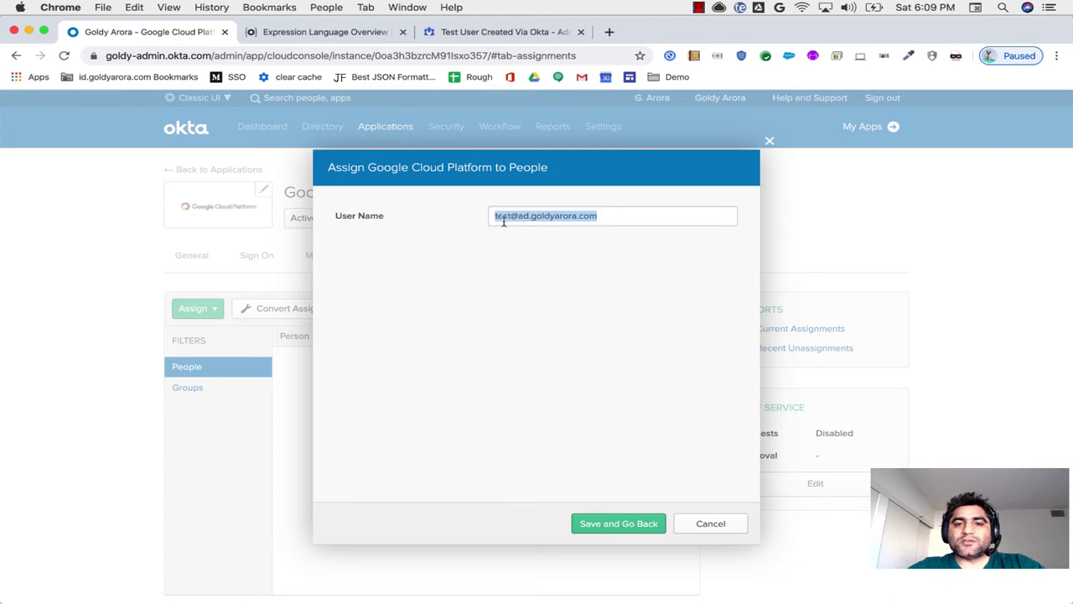
pyautogui.press('Right')
pyautogui.tripleClick(558, 221)
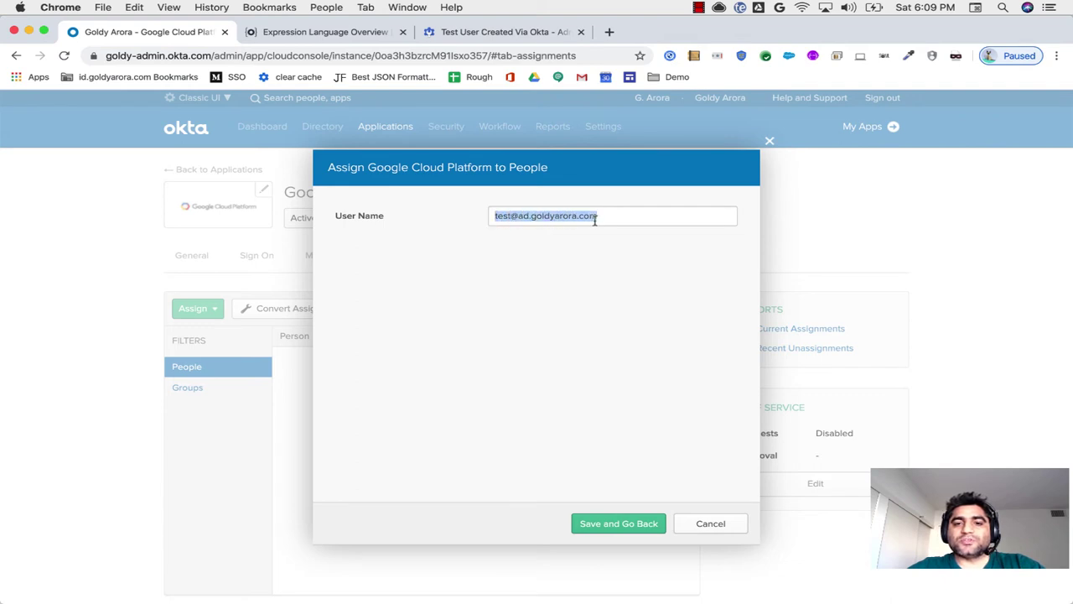
pyautogui.click(518, 216)
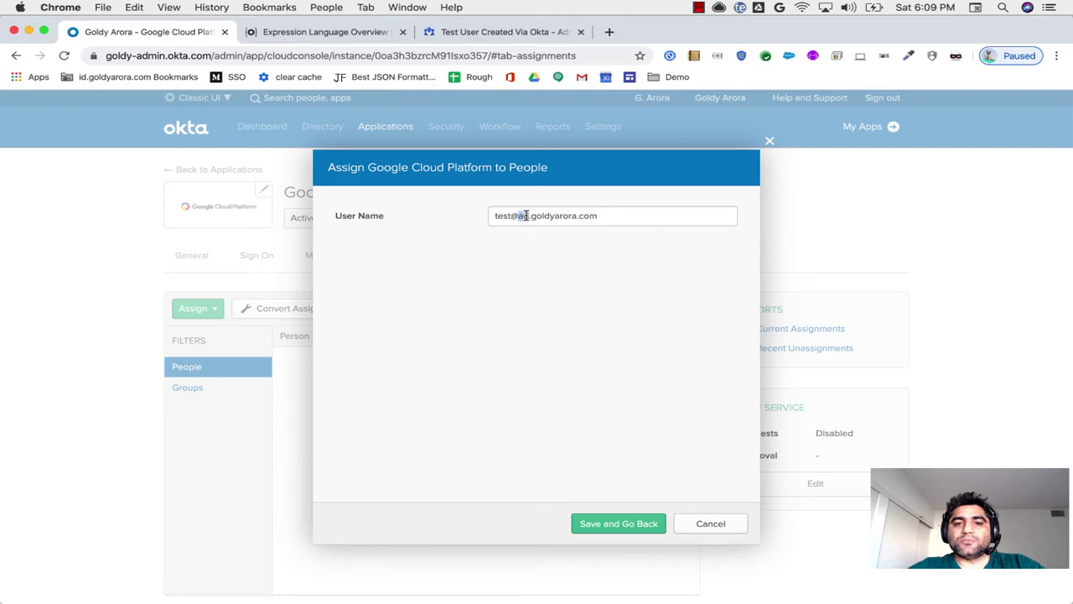
pyautogui.click(532, 267)
pyautogui.click(602, 522)
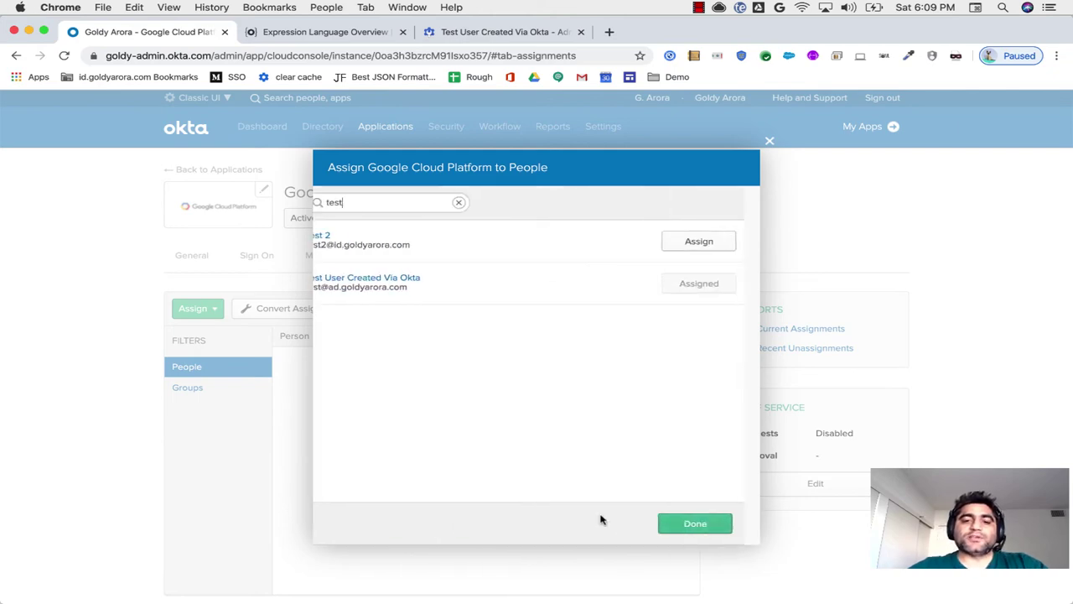
pyautogui.click(686, 527)
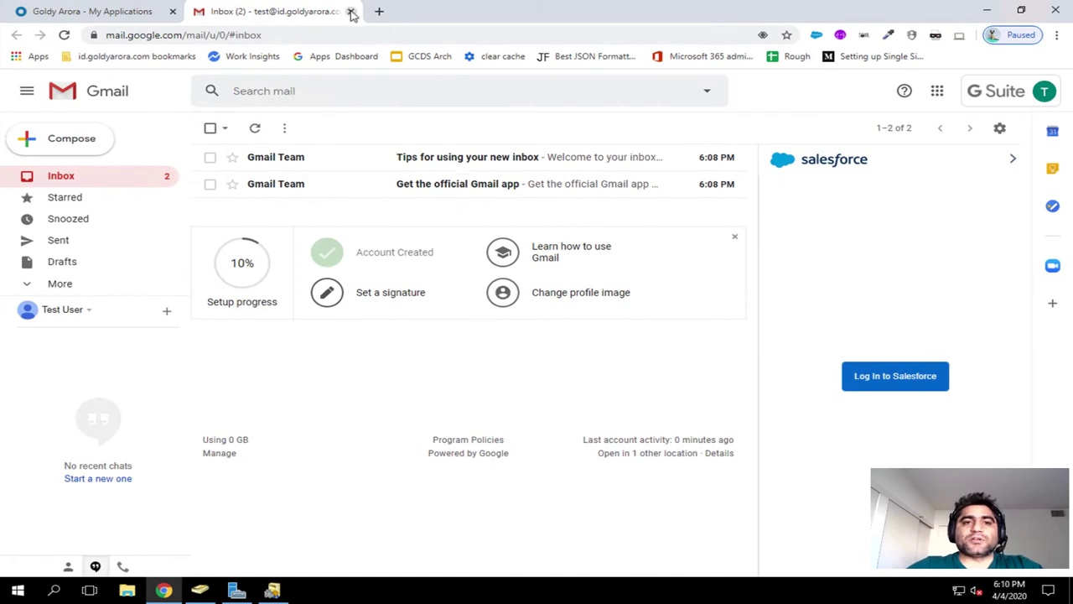
# Step: Close the Gmail tab, reload My Applications, and dismiss the new-assignment notification
pyautogui.hotkey('ctrl', 'w')
pyautogui.click(64, 35)
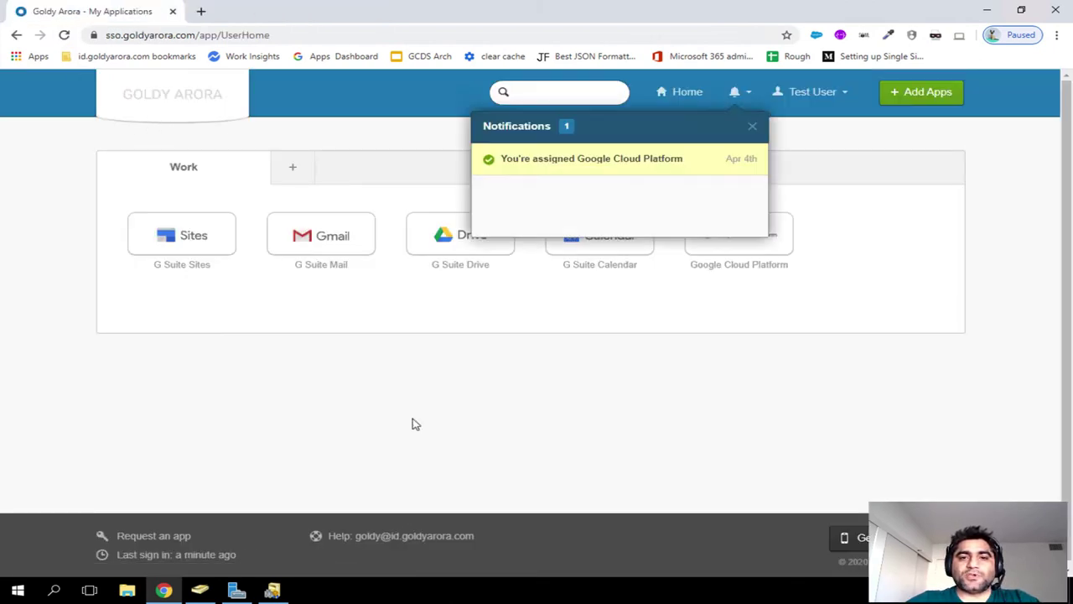
pyautogui.click(752, 129)
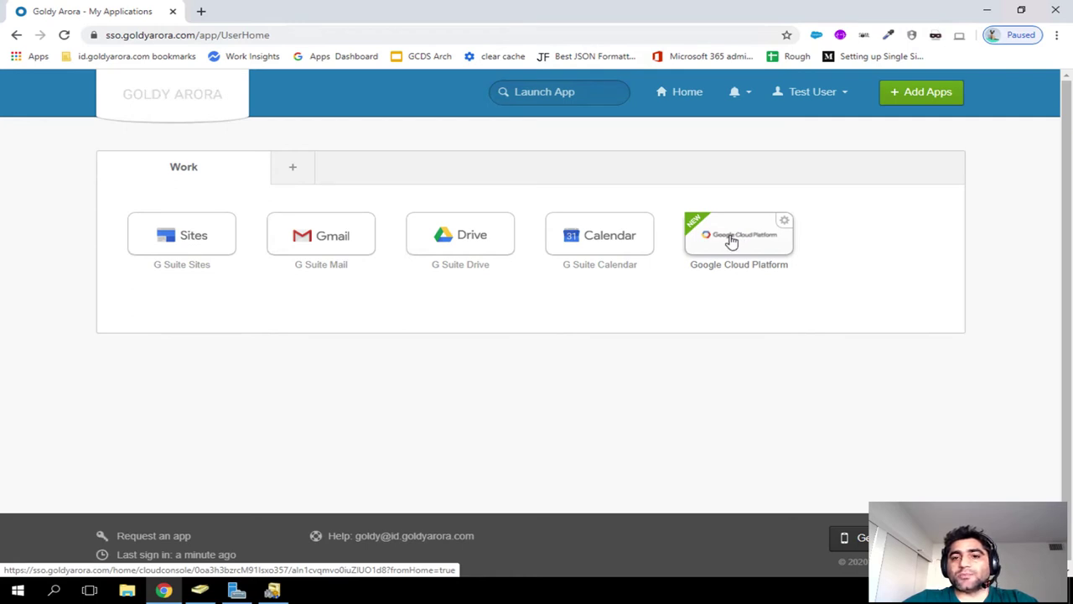
# Step: Launch Google Cloud Platform as the test user, landing on a G Suite server error
pyautogui.click(731, 240)
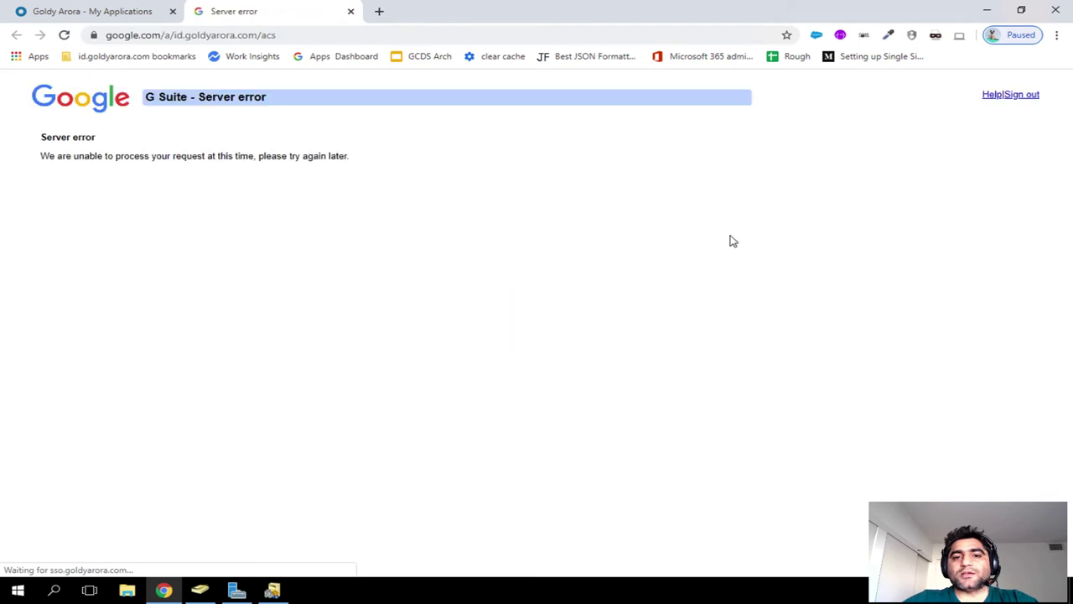
pyautogui.tripleClick(79, 156)
pyautogui.click(1002, 209)
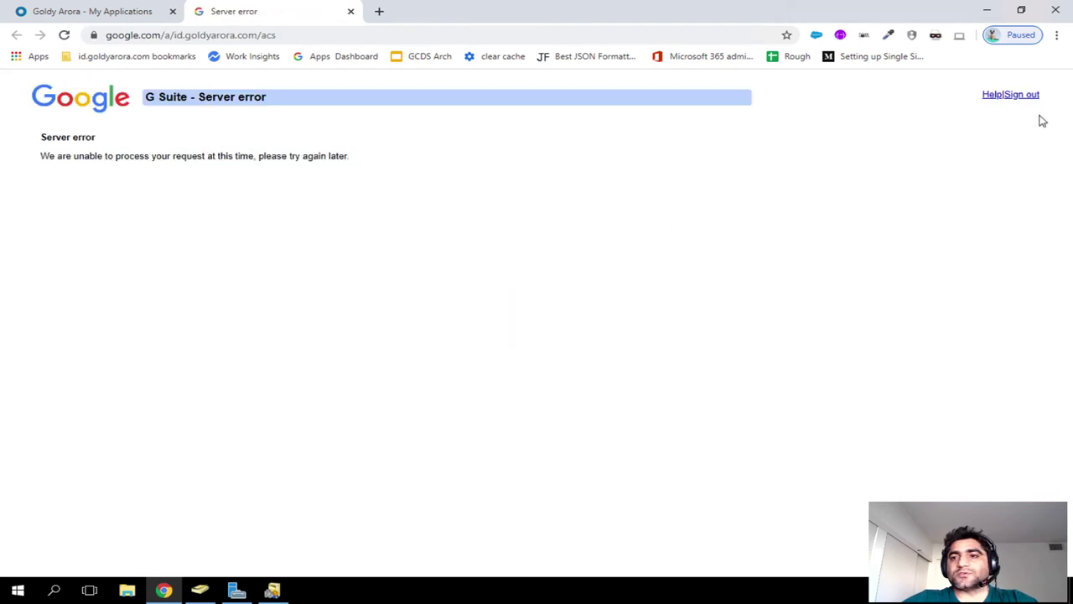
# Step: Open Chrome DevTools and its SAML inspection panel
pyautogui.click(1056, 34)
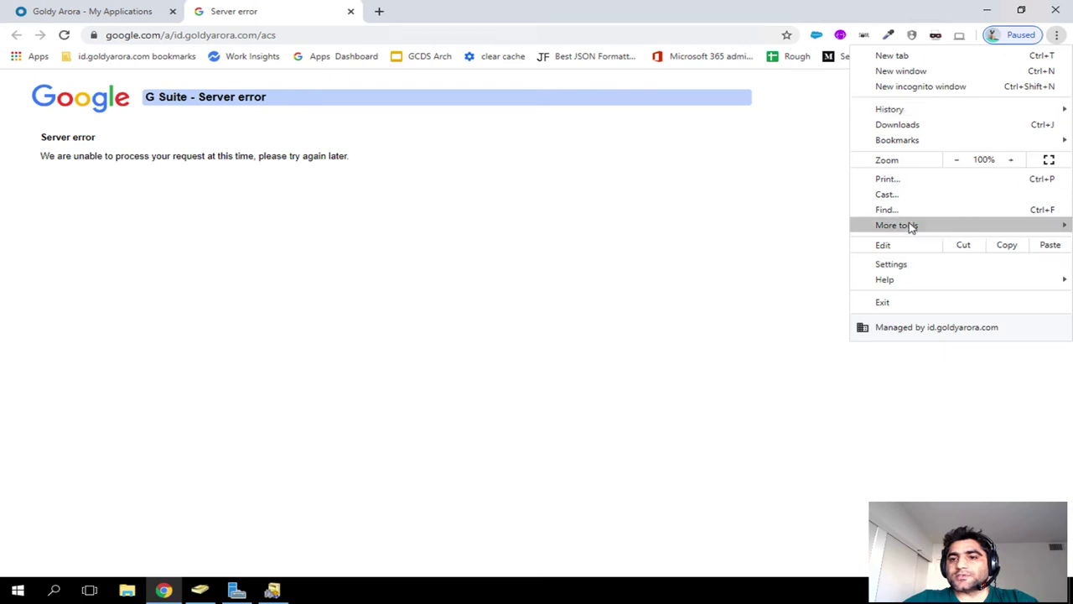
pyautogui.moveTo(910, 226)
pyautogui.click(745, 318)
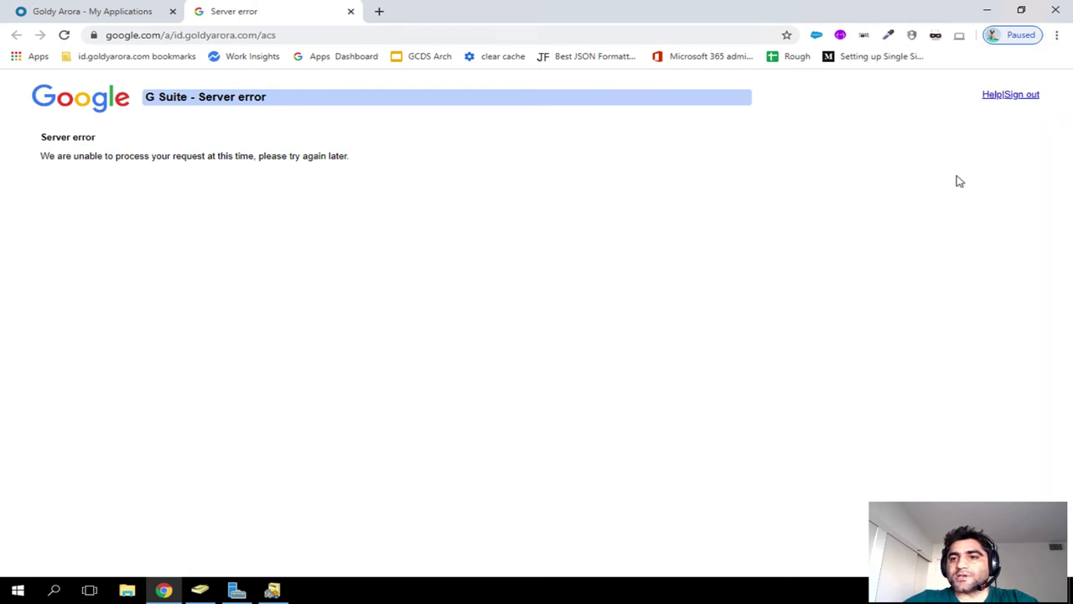
pyautogui.click(991, 78)
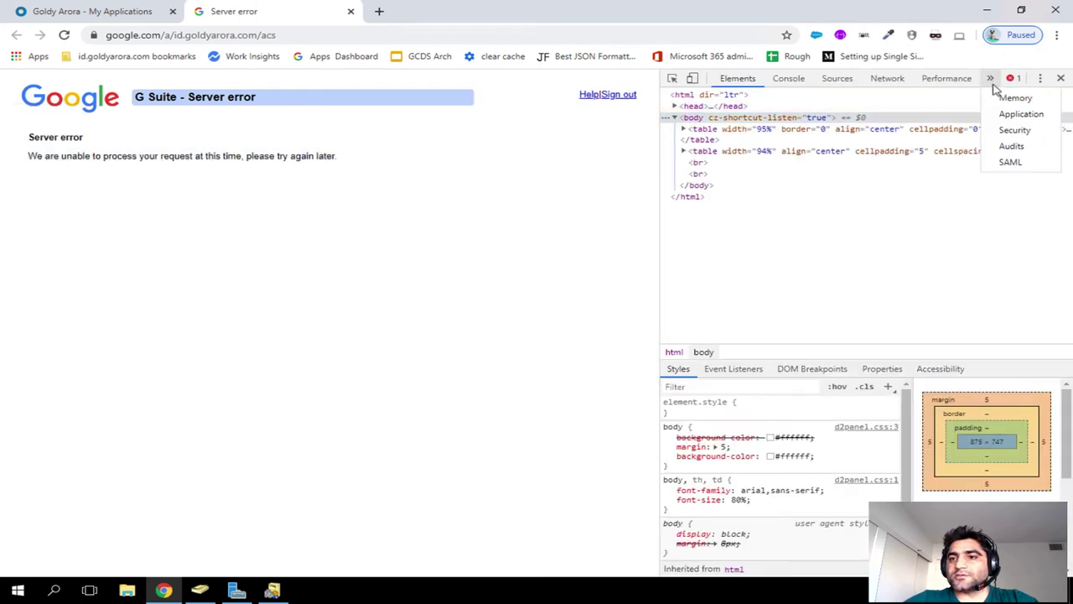
pyautogui.click(1012, 163)
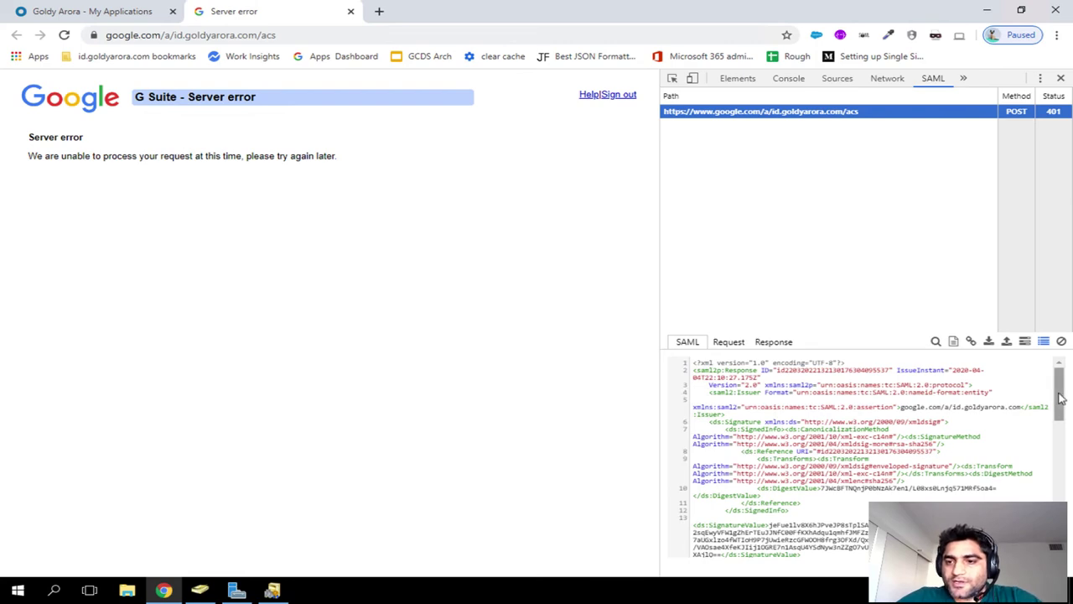
# Step: Inspect the SAML response's NameID on ad.goldyarora.com, then close DevTools with F12
pyautogui.moveTo(1058, 396); pyautogui.dragTo(1058, 513)
pyautogui.scroll(-2, 861, 449)
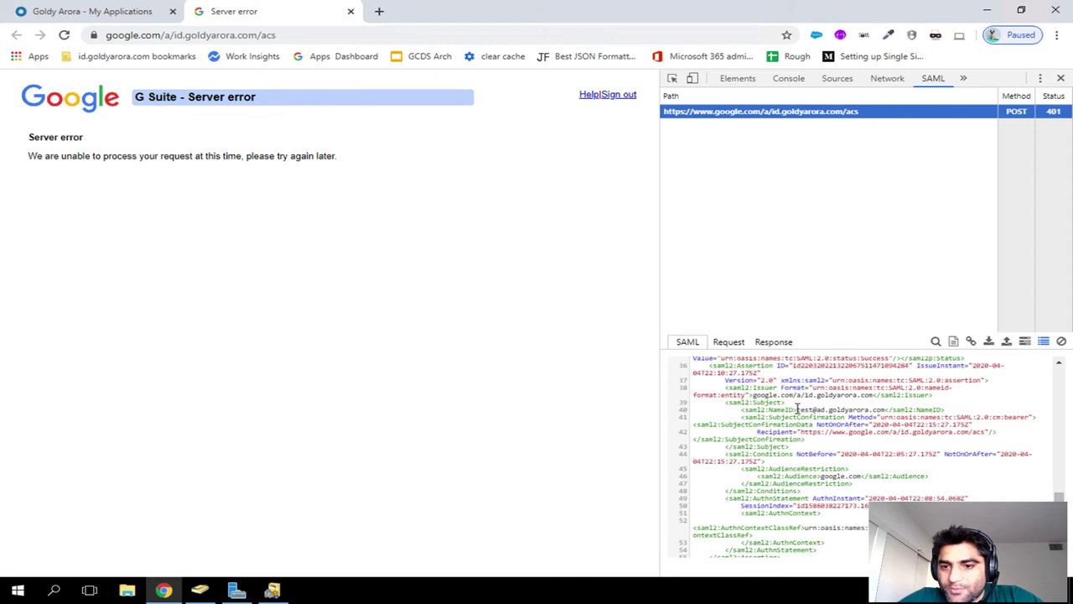
pyautogui.moveTo(797, 408); pyautogui.dragTo(820, 410)
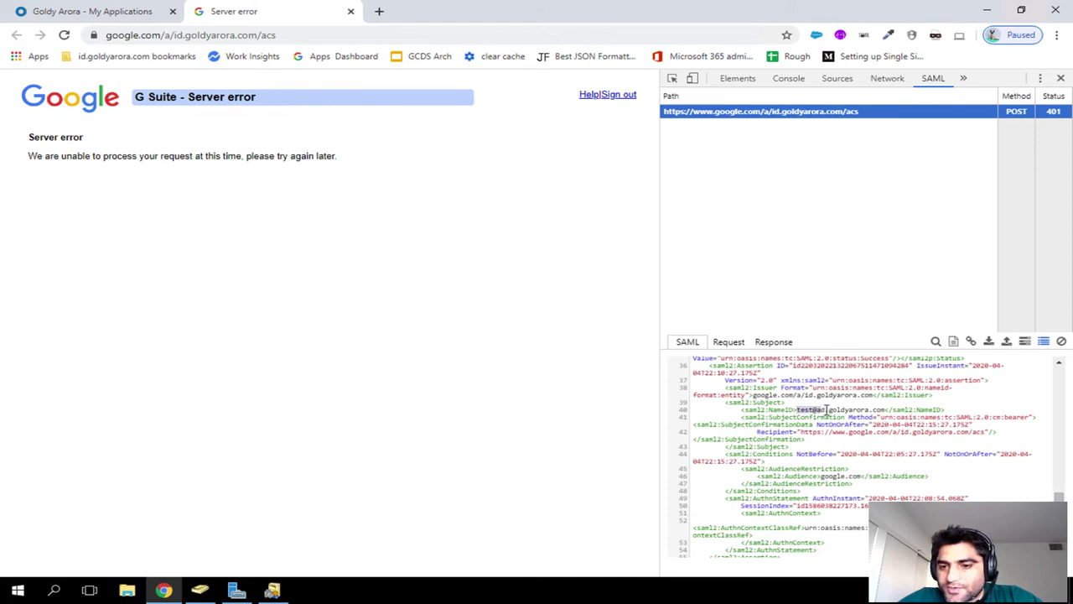
pyautogui.click(818, 410)
pyautogui.moveTo(818, 411); pyautogui.dragTo(843, 410)
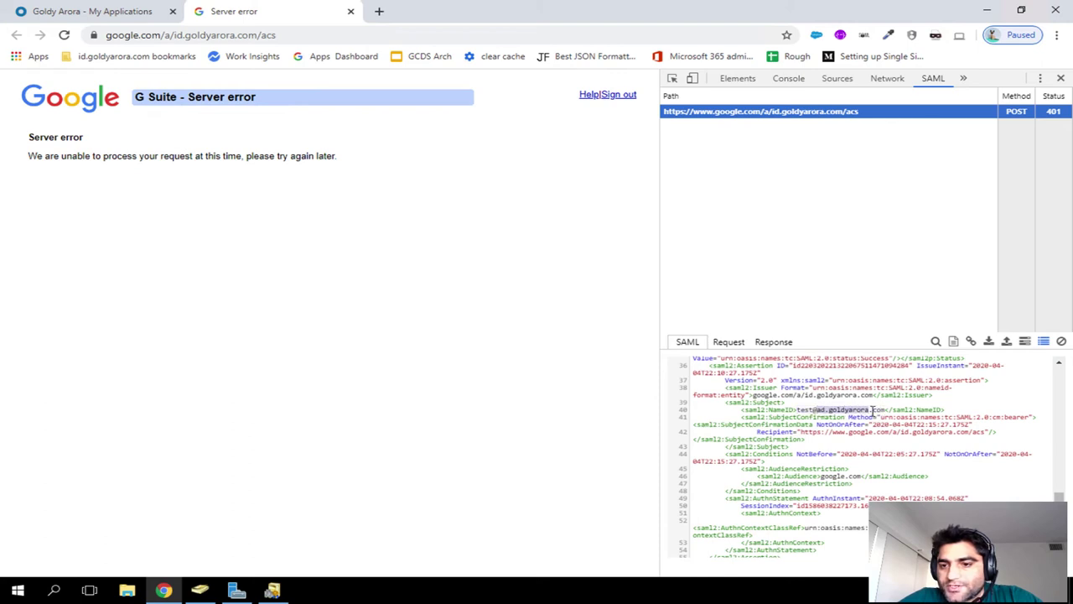
pyautogui.press('F12')
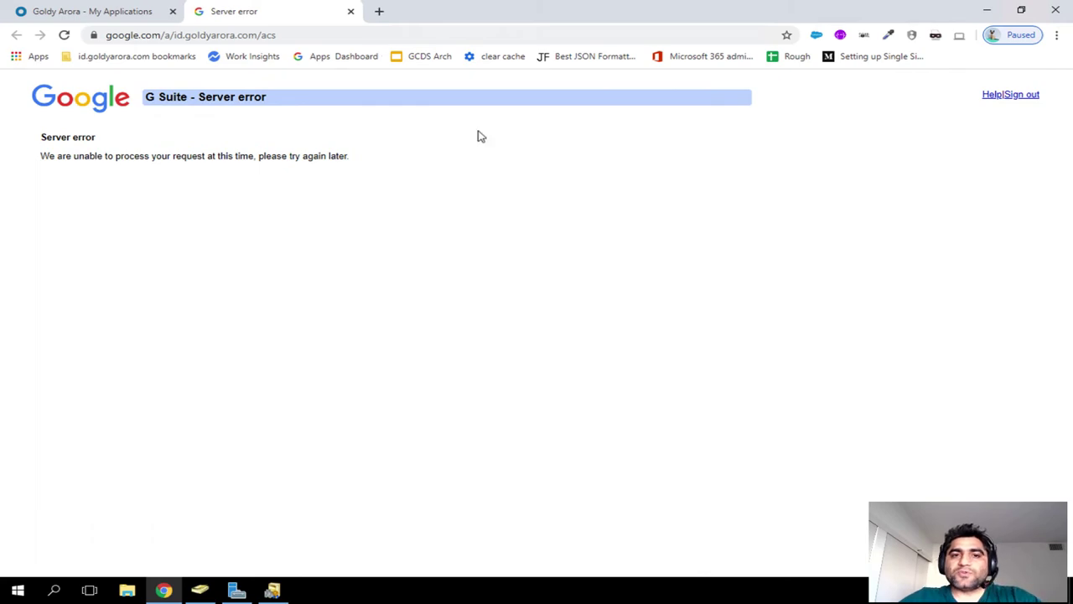
# Step: Close the server error tab and unassign the test user from Google Cloud Platform
pyautogui.click(350, 11)
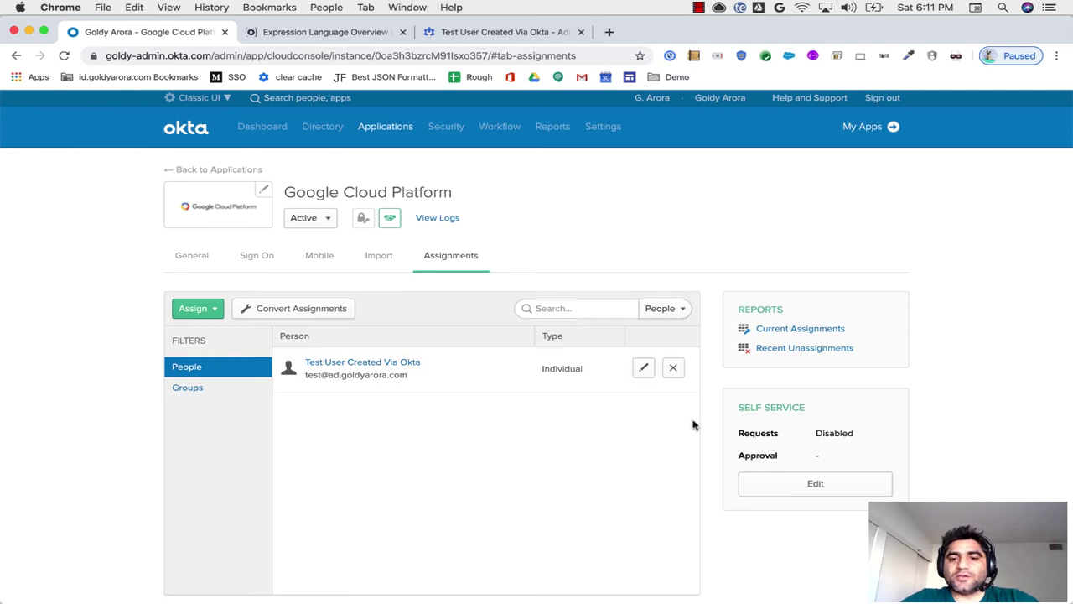
pyautogui.click(251, 260)
pyautogui.click(462, 252)
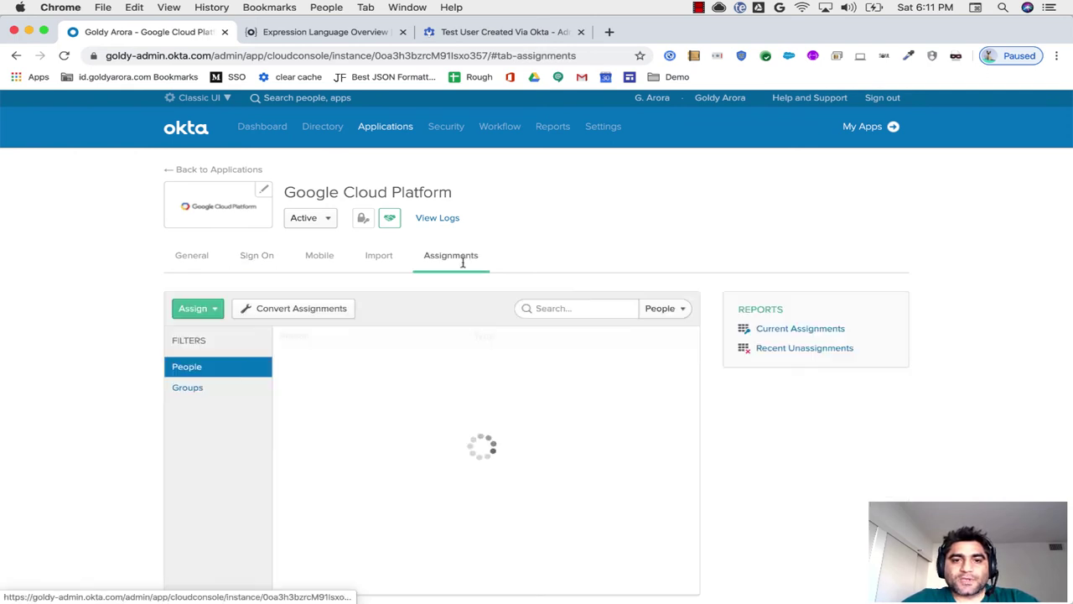
pyautogui.click(674, 367)
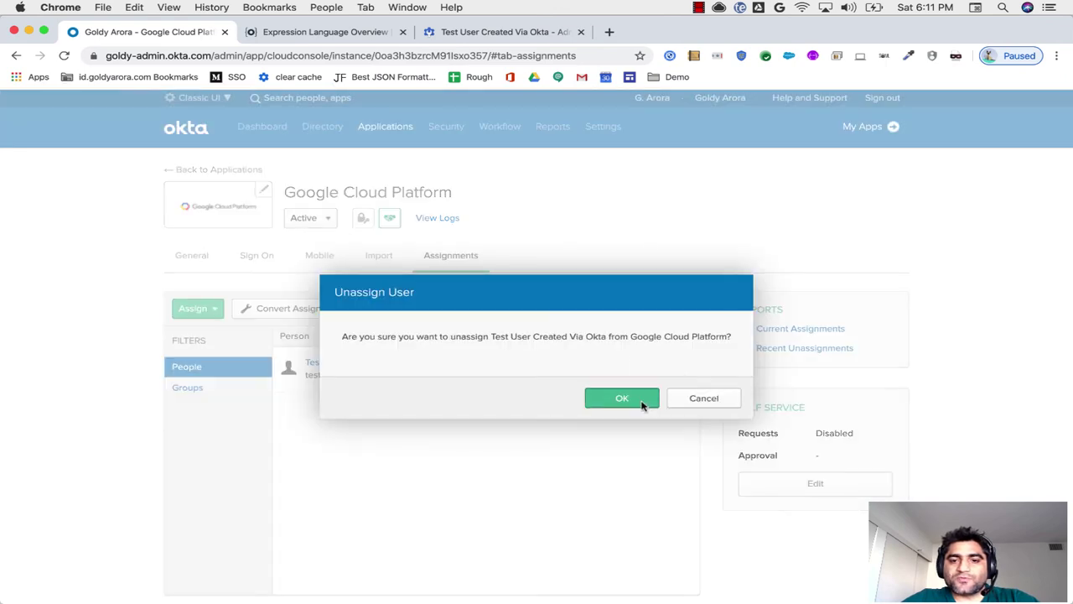
pyautogui.click(642, 401)
# Step: Edit the sign-on settings and set the application username format to Custom
pyautogui.click(262, 257)
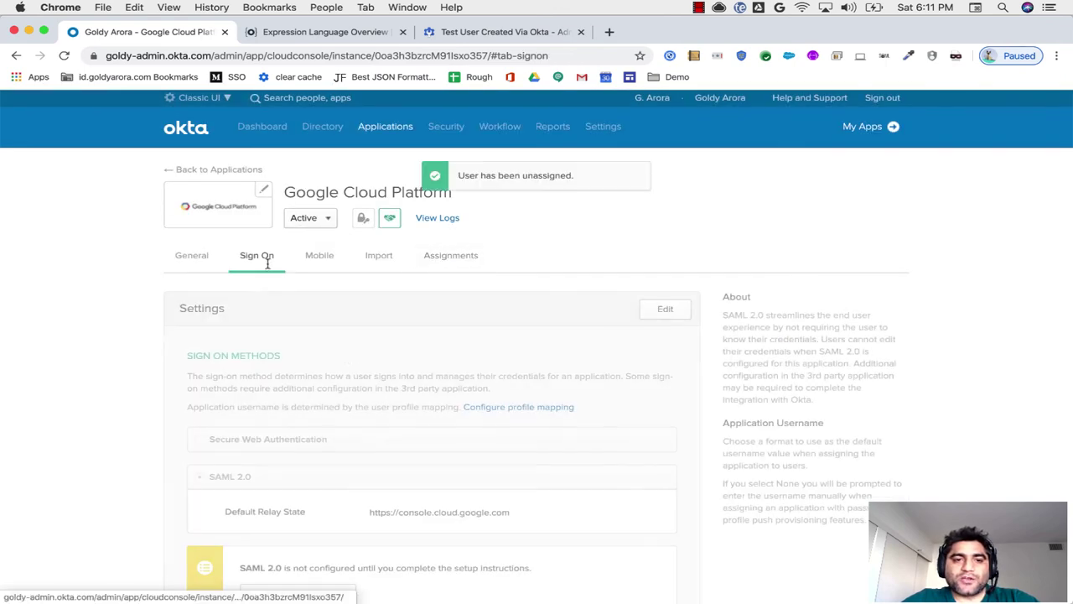
pyautogui.scroll(-1, 352, 363)
pyautogui.scroll(-3, 352, 364)
pyautogui.click(660, 176)
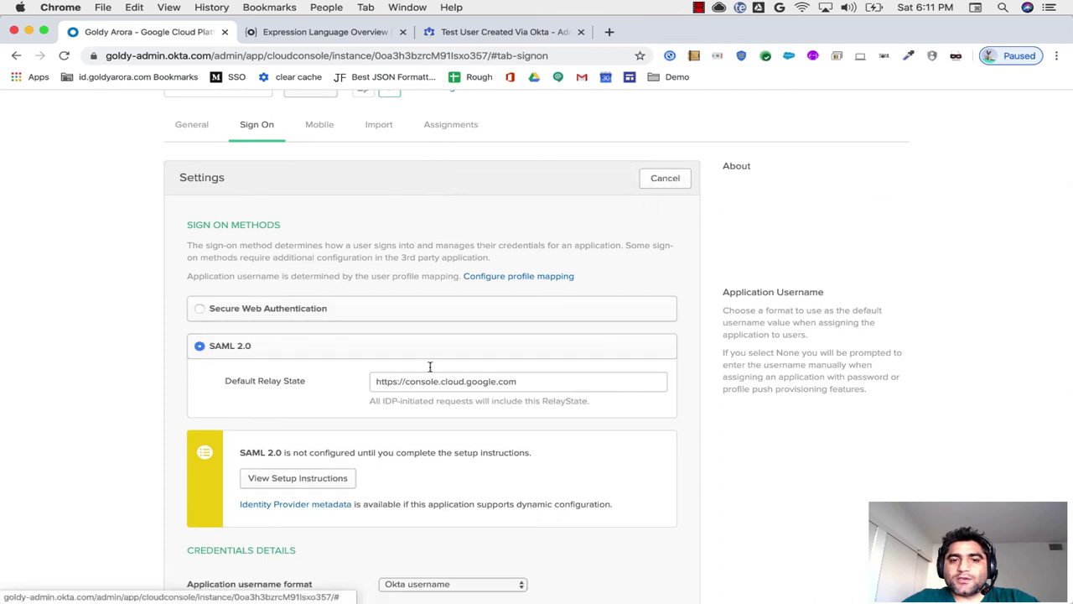
pyautogui.scroll(-4, 425, 403)
pyautogui.scroll(-3, 425, 406)
pyautogui.click(452, 286)
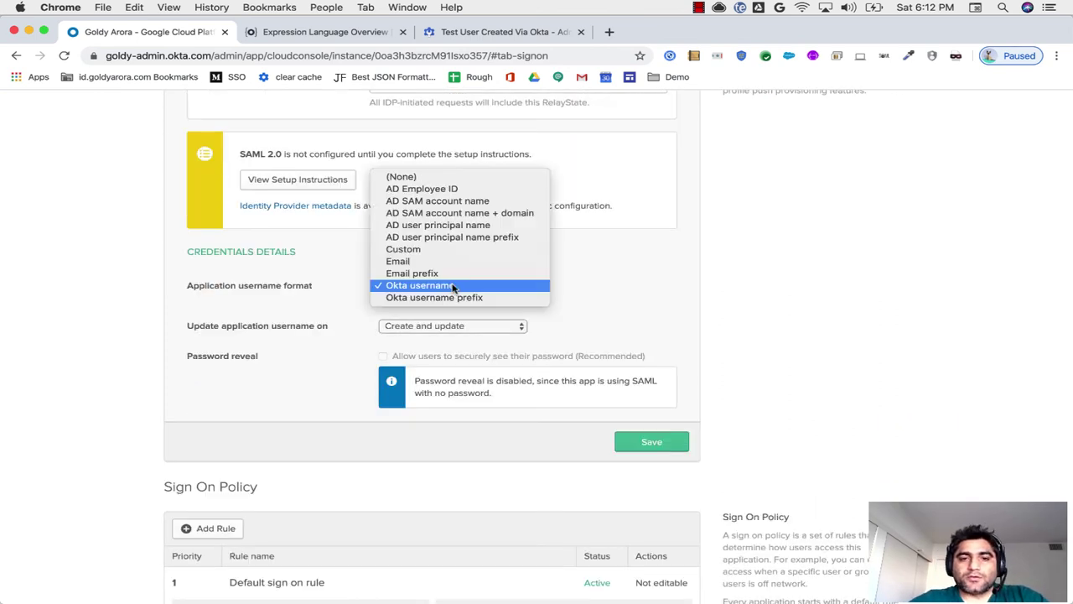
pyautogui.click(466, 248)
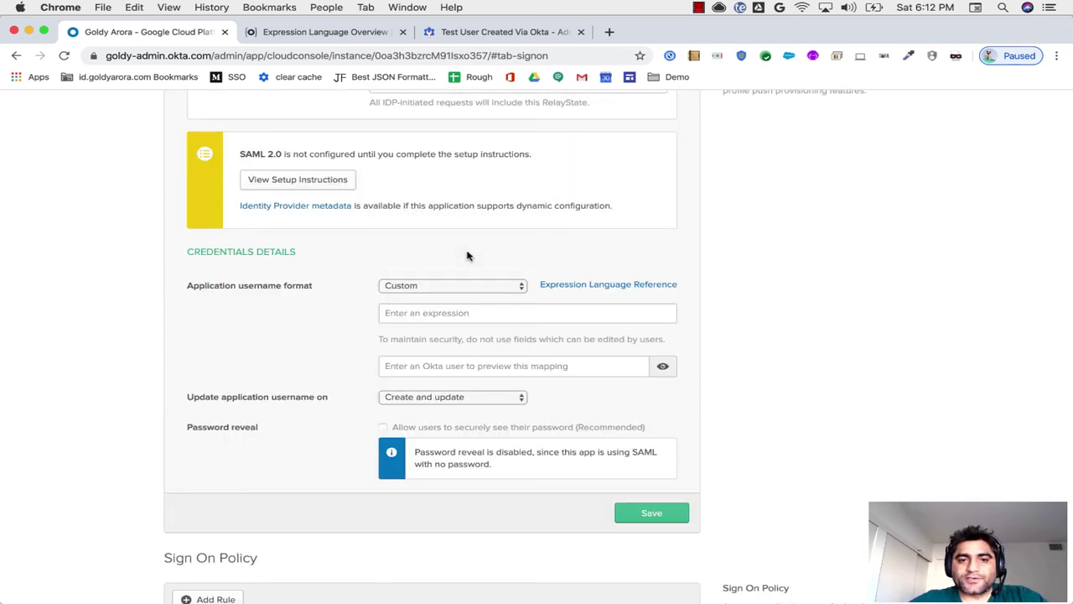
pyautogui.click(452, 313)
pyautogui.press('super+v')
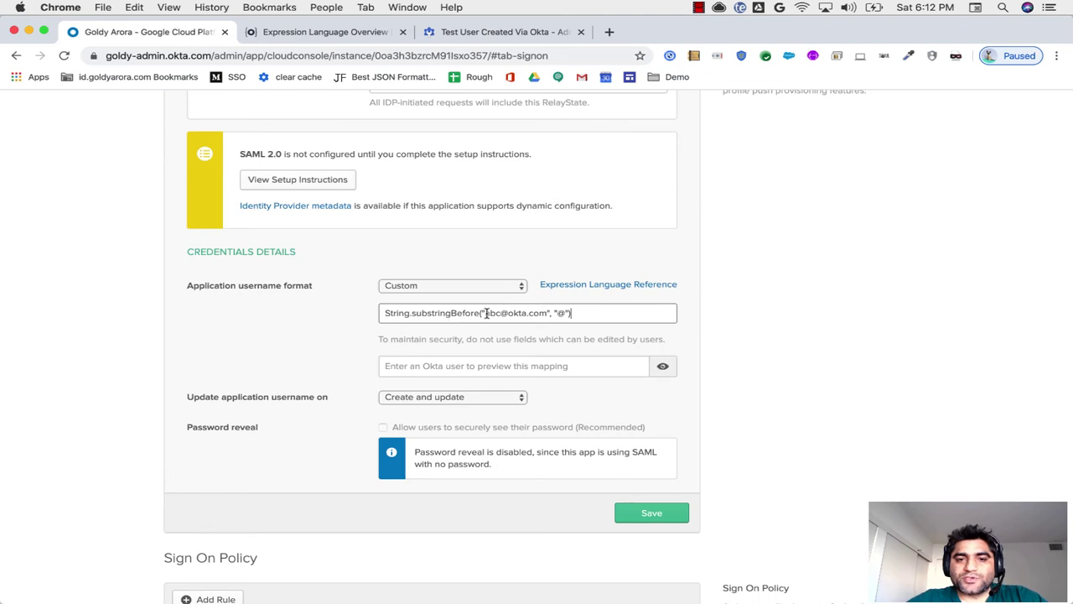
pyautogui.moveTo(486, 312); pyautogui.dragTo(535, 313)
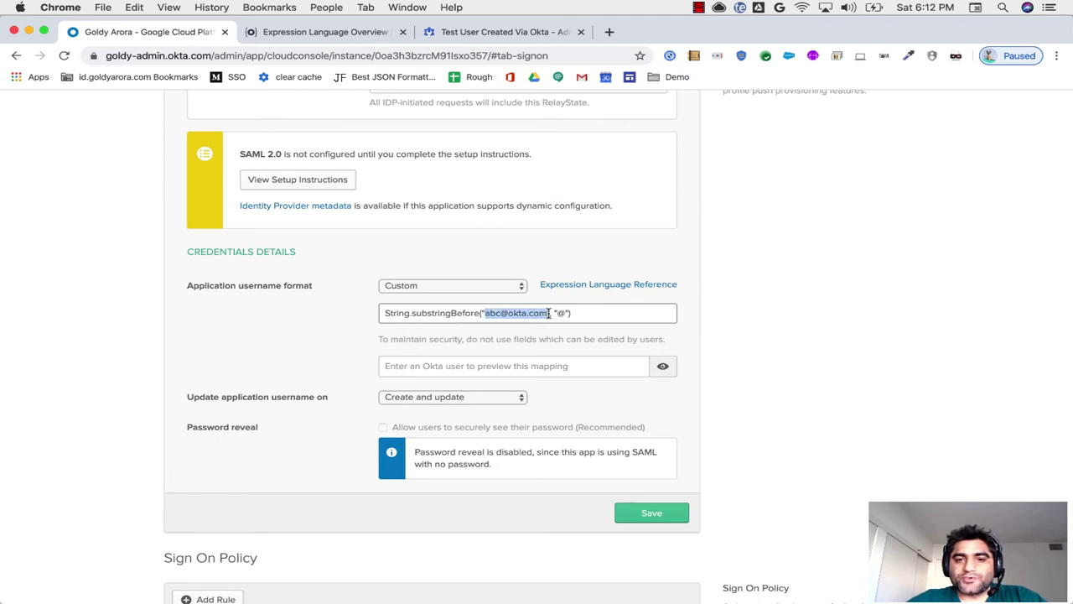
pyautogui.press('BackSpace')
pyautogui.write('user.email,')
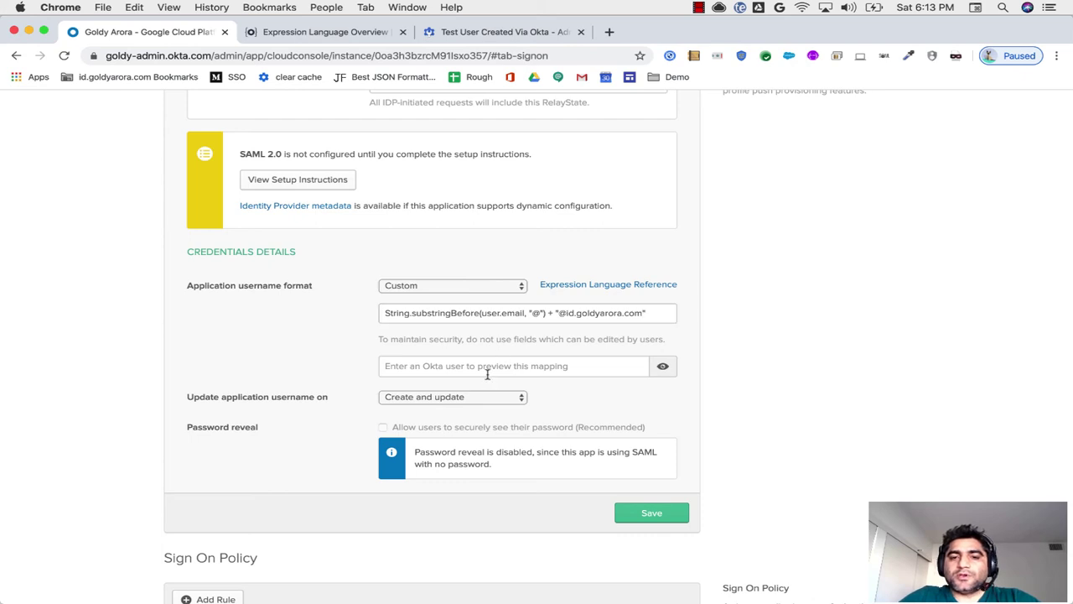
pyautogui.click(487, 371)
pyautogui.write('tet')
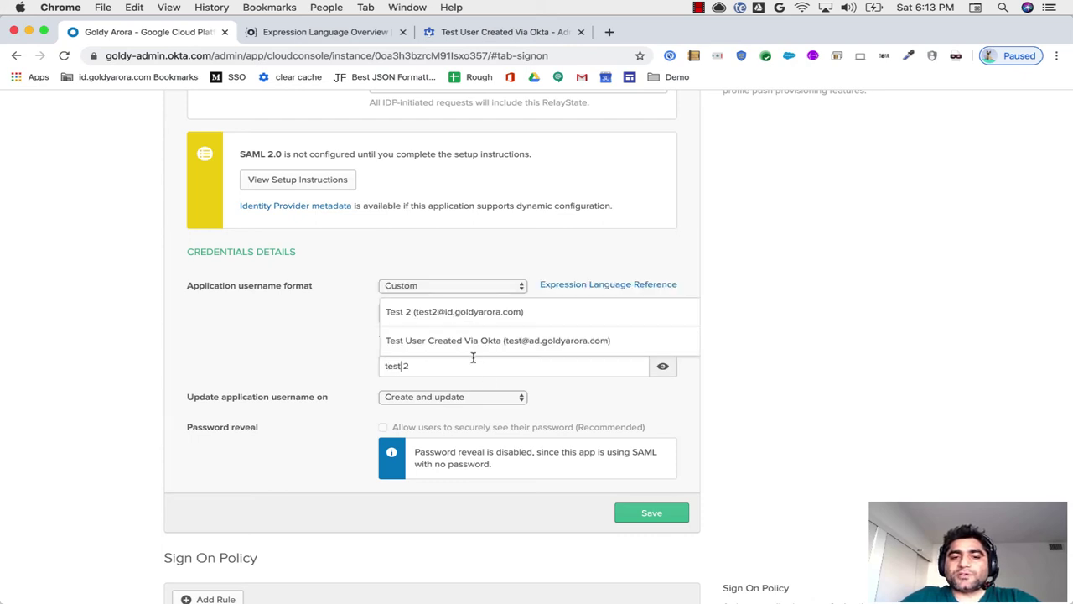
pyautogui.click(470, 341)
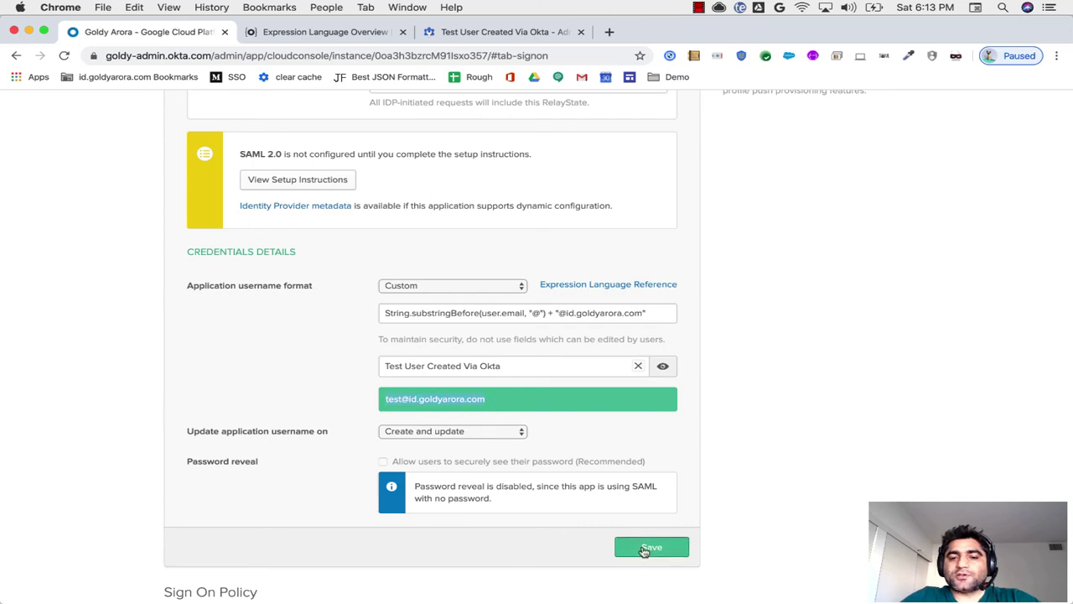
# Step: Save the custom username settings and start assigning the app to individual people
pyautogui.click(646, 548)
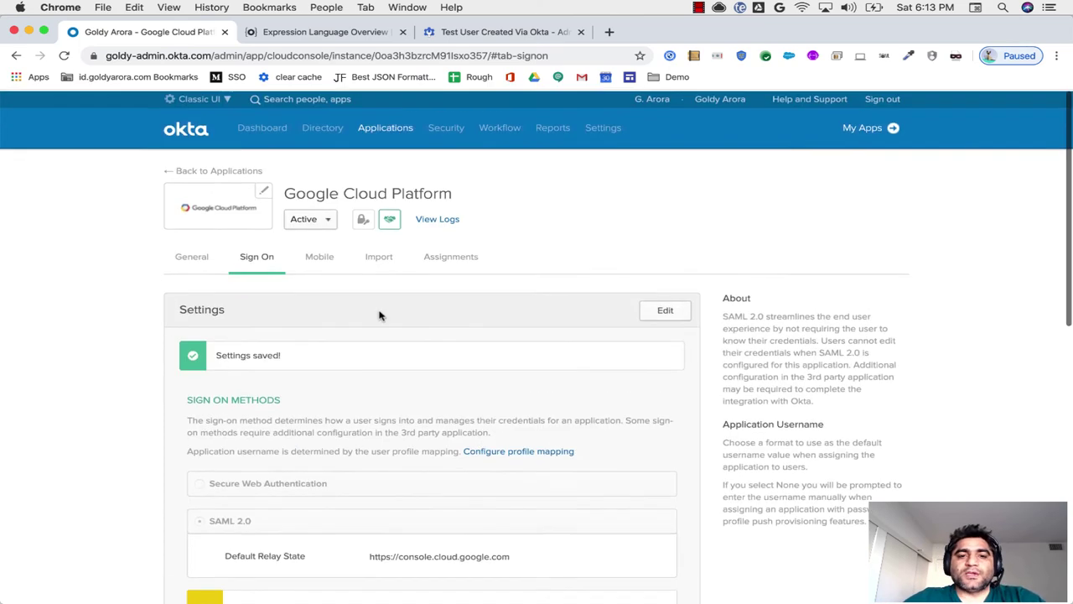
pyautogui.click(440, 256)
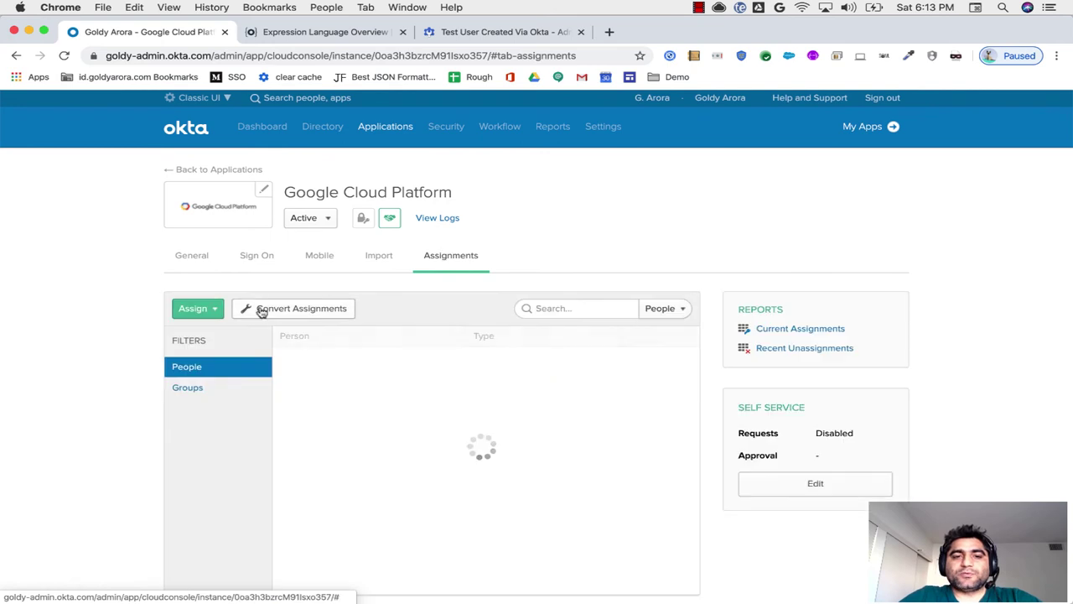
pyautogui.click(210, 309)
pyautogui.click(214, 334)
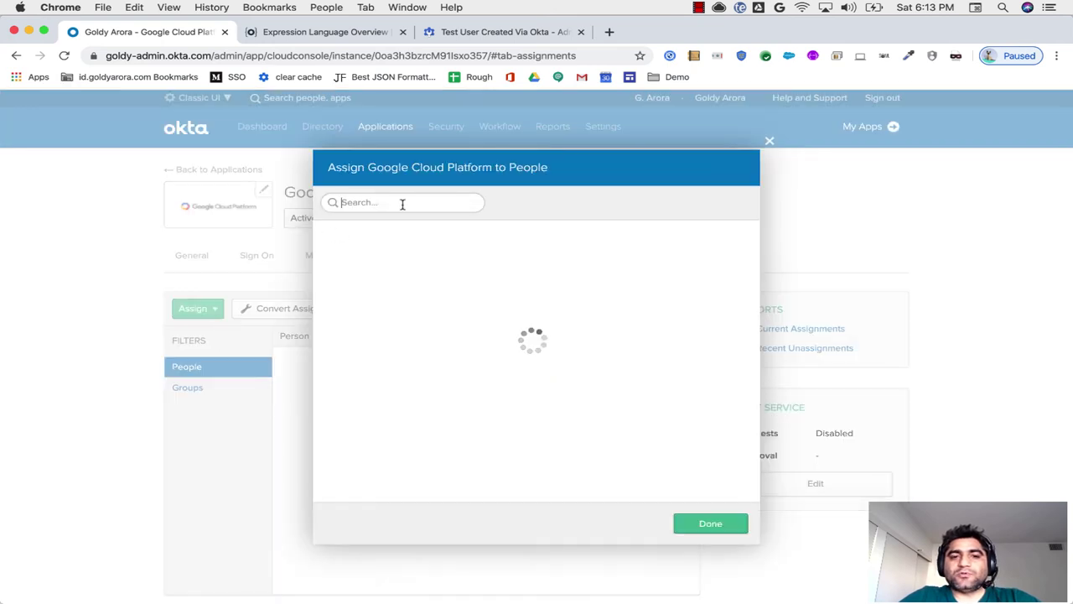
# Step: Assign Google Cloud Platform to the test user, whose username is rewritten to the id domain
pyautogui.write('test')
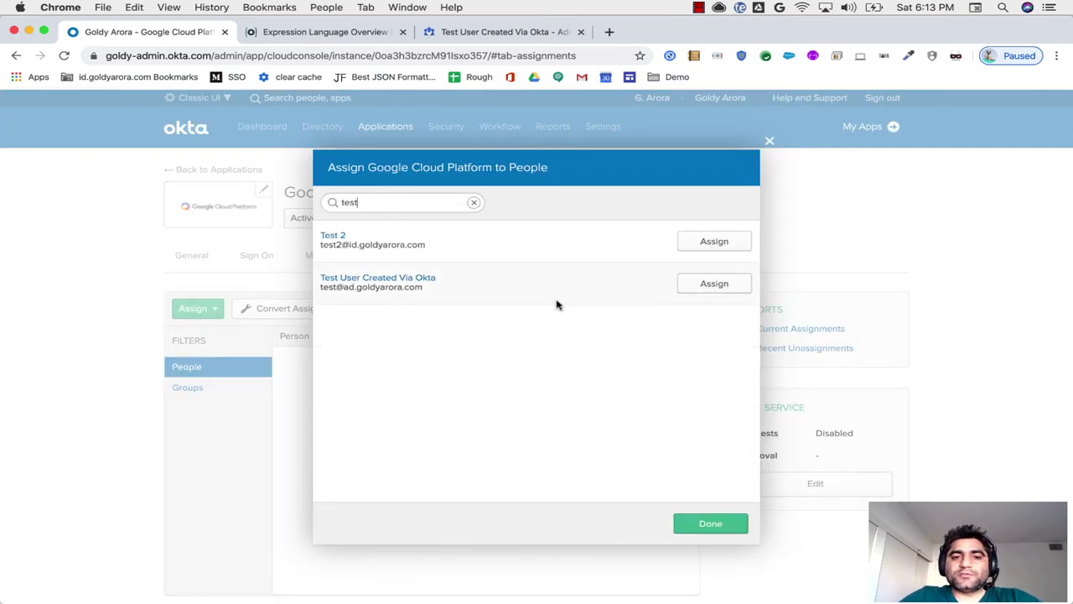
pyautogui.moveTo(342, 288); pyautogui.dragTo(531, 291)
pyautogui.click(710, 283)
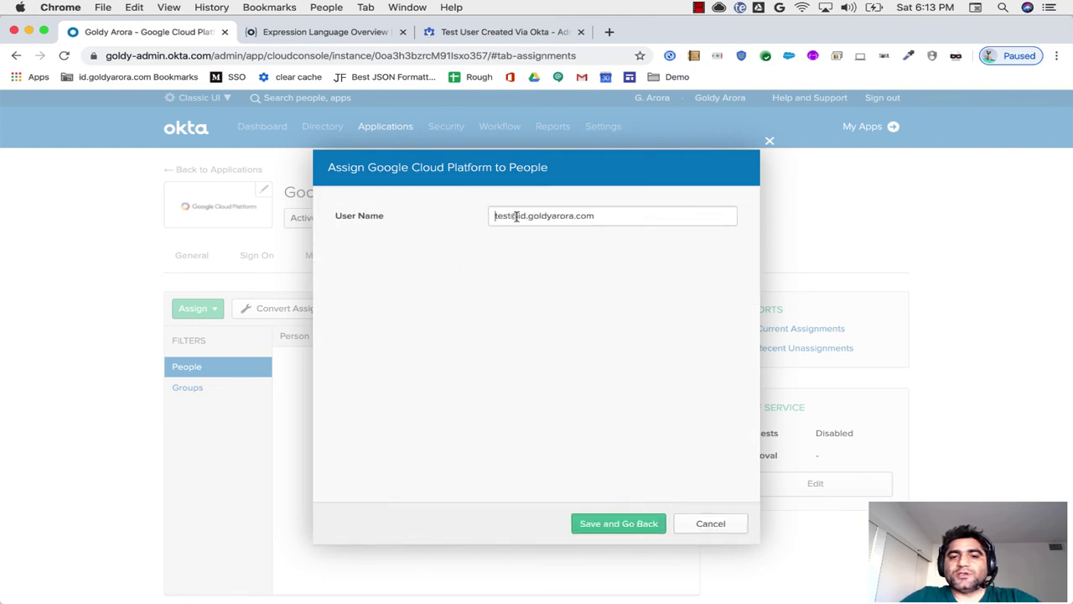
pyautogui.moveTo(515, 216); pyautogui.dragTo(604, 271)
pyautogui.click(625, 525)
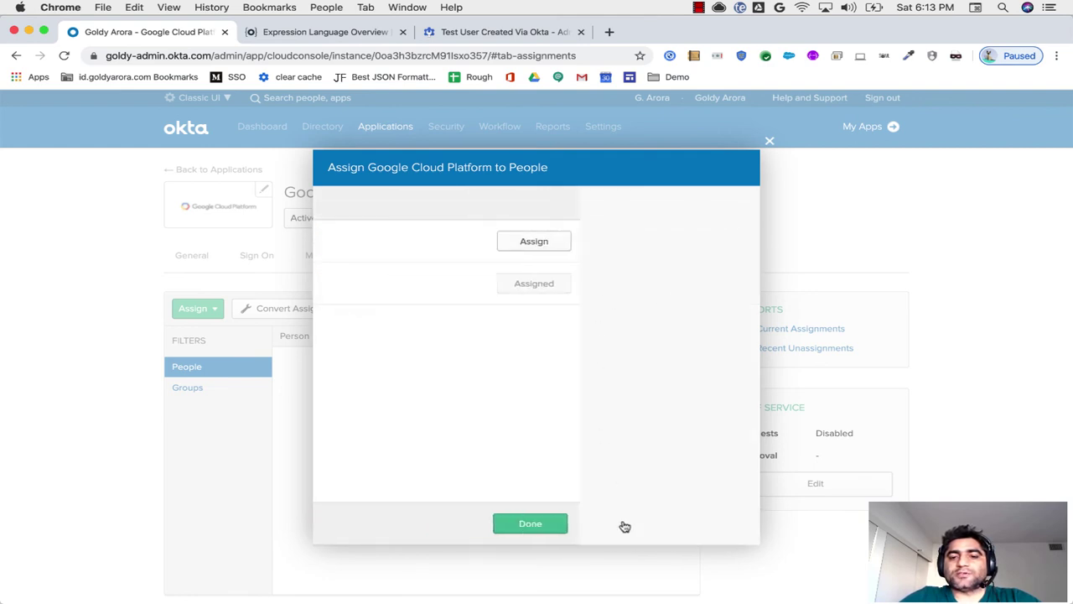
pyautogui.click(696, 526)
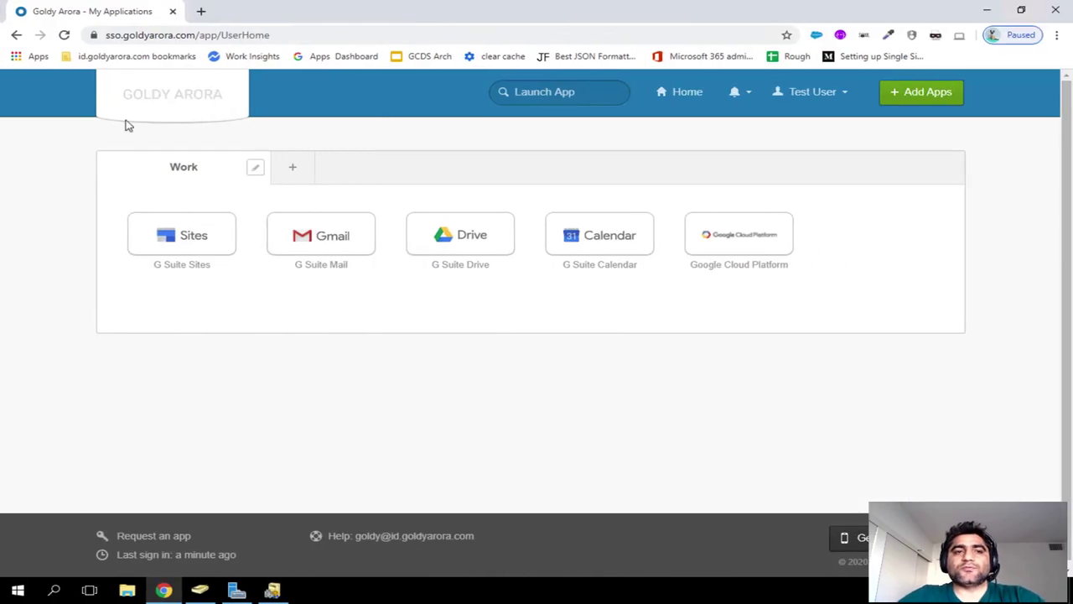
# Step: Refresh the test user's My Applications page and launch the Google Cloud Platform tile
pyautogui.click(65, 35)
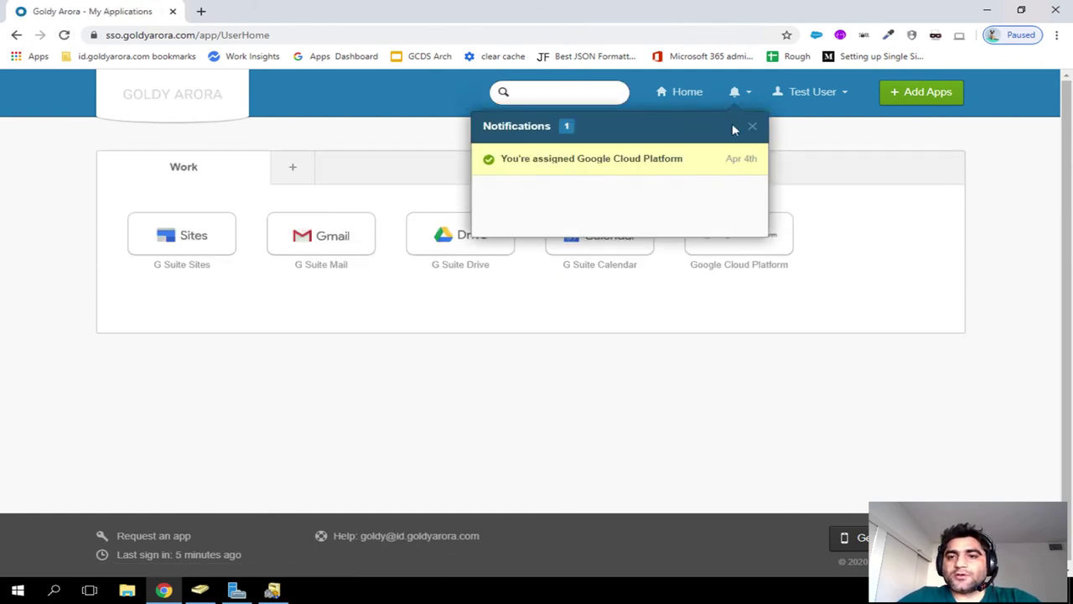
pyautogui.click(751, 127)
pyautogui.click(723, 258)
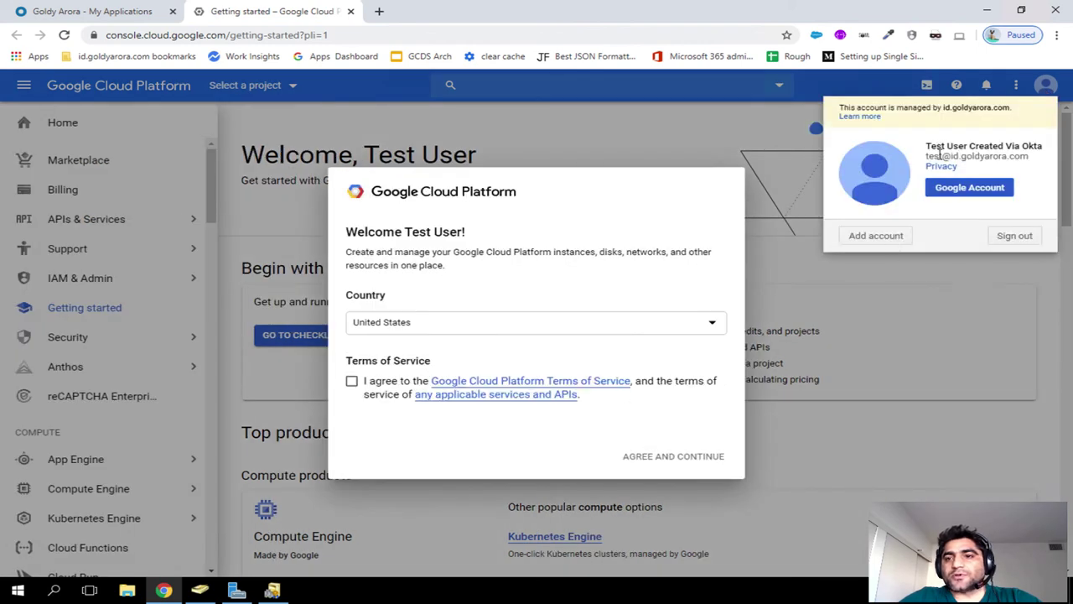
# Step: Dismiss the account popup and accept the Google Cloud Terms of Service to enter the console
pyautogui.click(366, 391)
pyautogui.click(353, 381)
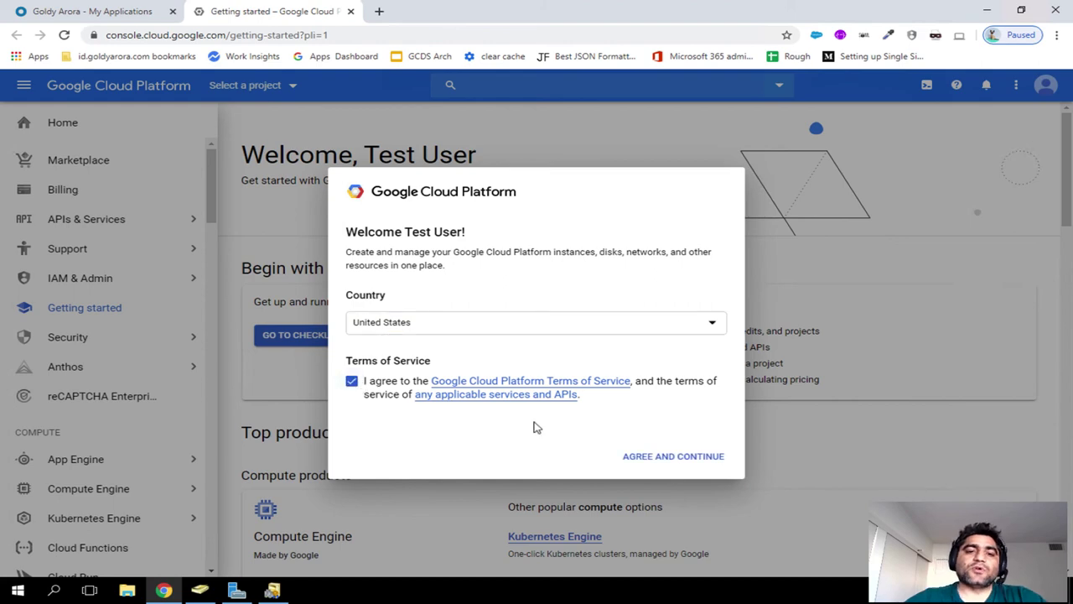
pyautogui.click(637, 460)
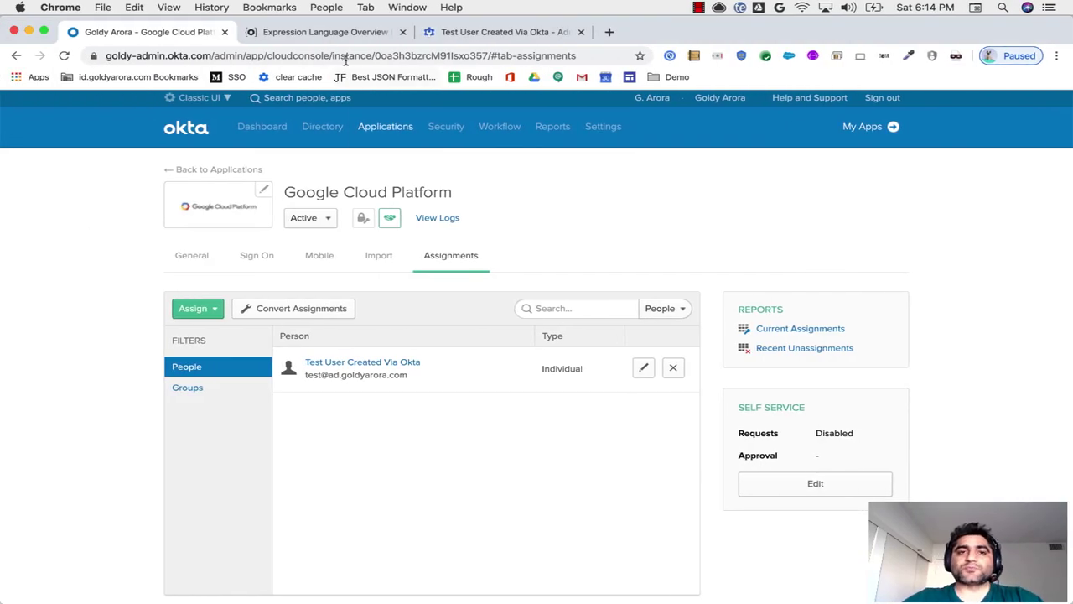
# Step: Find 'condi' in the Expression Language reference and select the IF-THEN-ELSE conditional format line
pyautogui.click(334, 33)
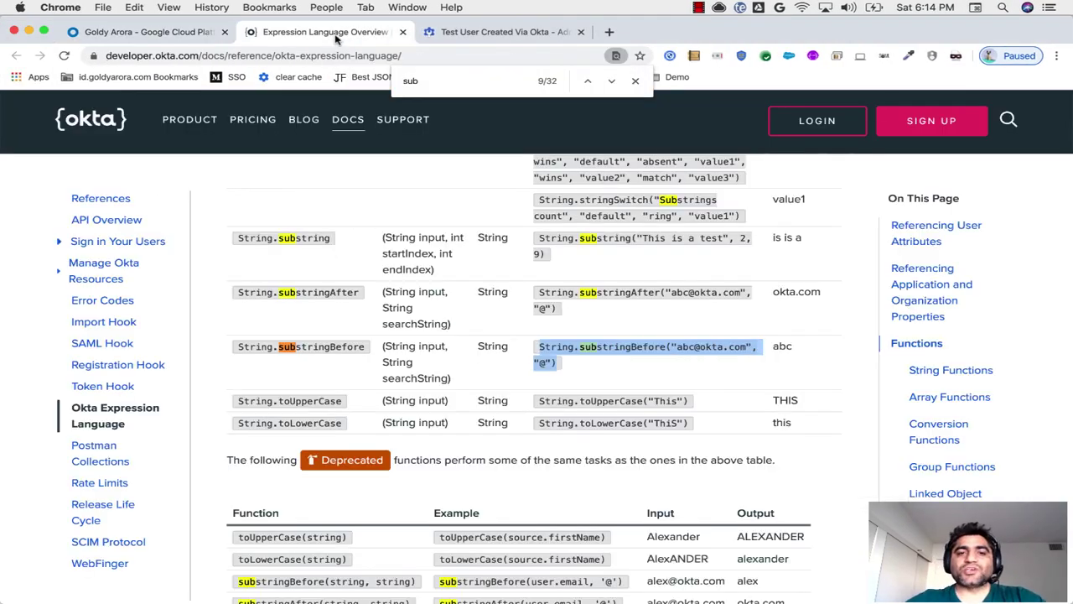
pyautogui.click(635, 81)
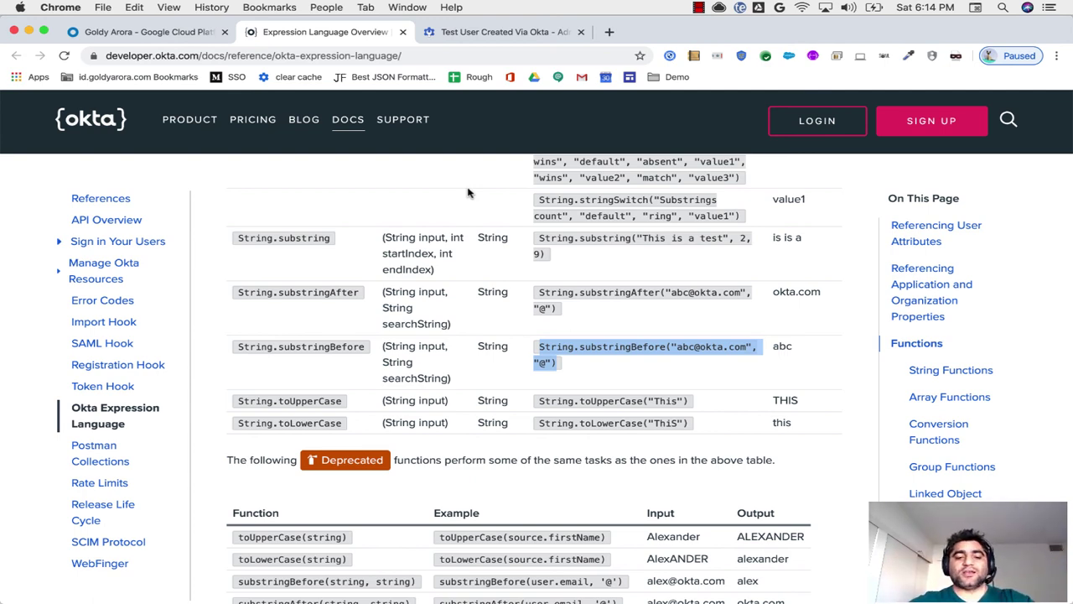
pyautogui.press('super+f')
pyautogui.write('condi')
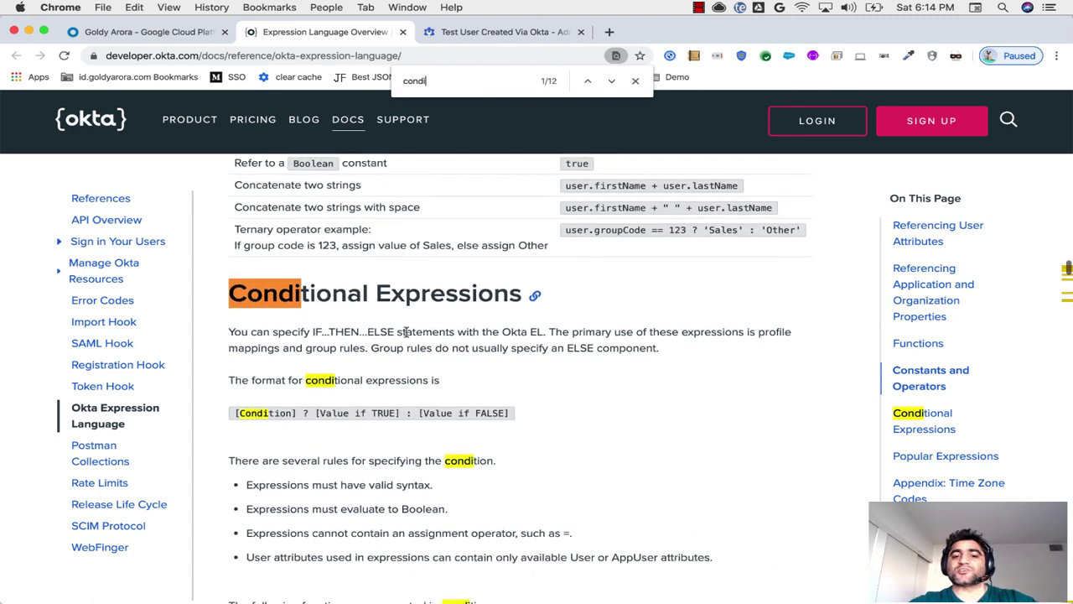
pyautogui.scroll(-1, 406, 333)
pyautogui.tripleClick(303, 369)
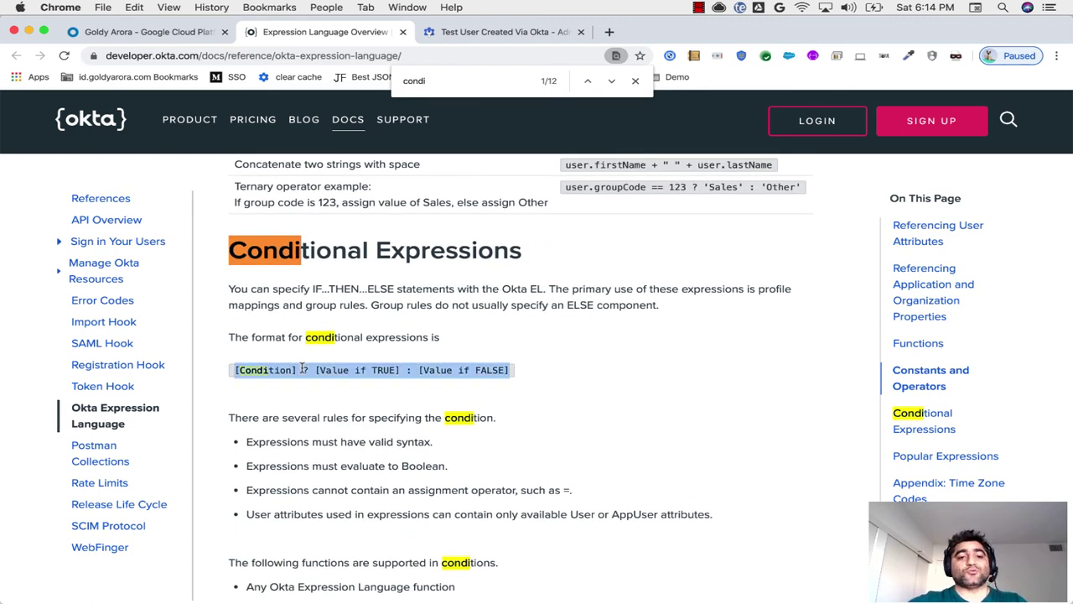